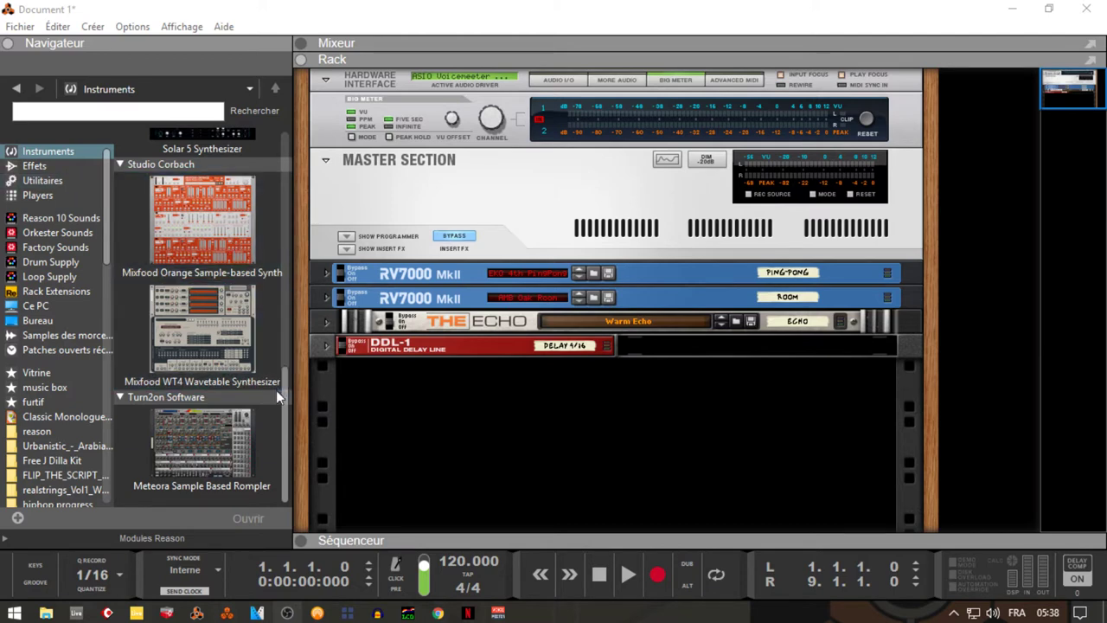
Add a Solar 5 Synthesizer to the rack below the DDL-1 delay.
left_click_drag(281, 394, 293, 353)
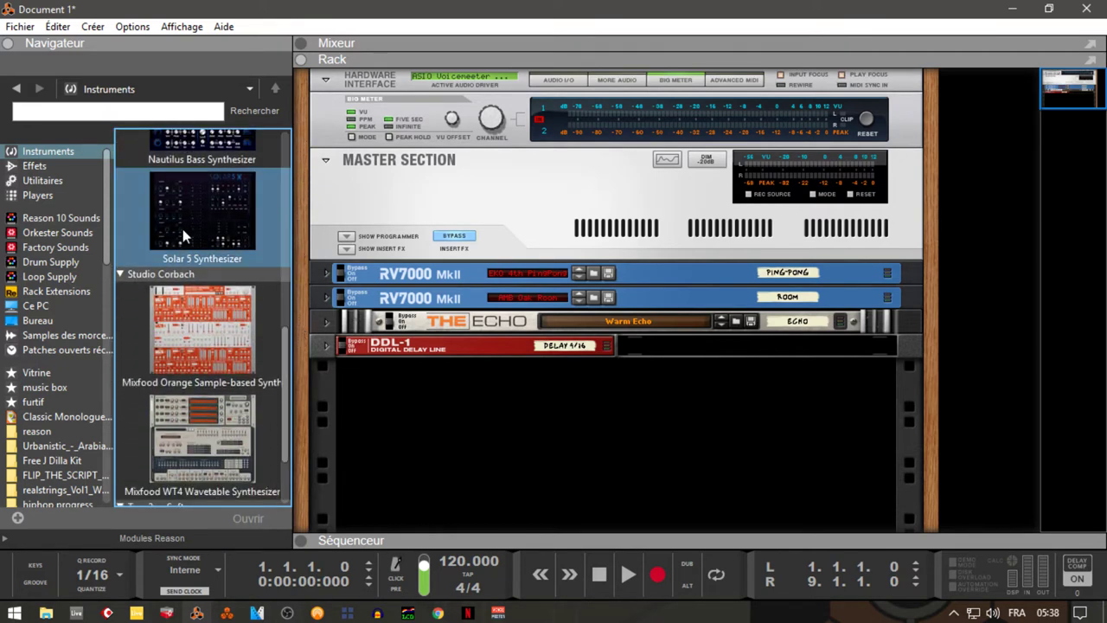
mouse_move(178, 215)
left_mouse_down()
mouse_move(415, 298)
mouse_move(424, 403)
left_mouse_up()
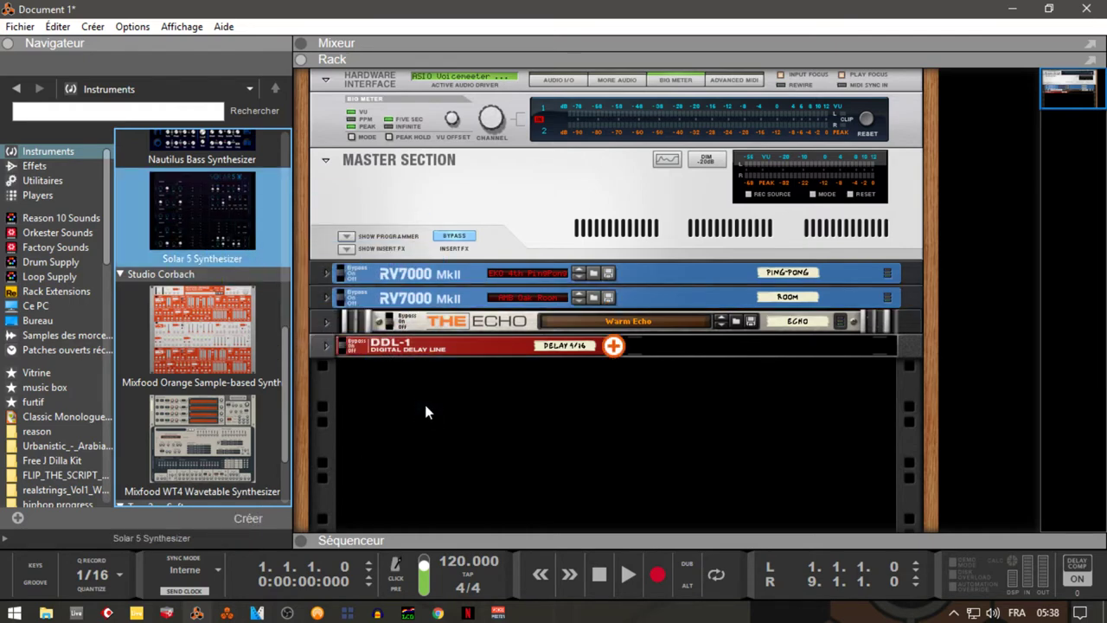
left_click_drag(668, 414, 668, 413)
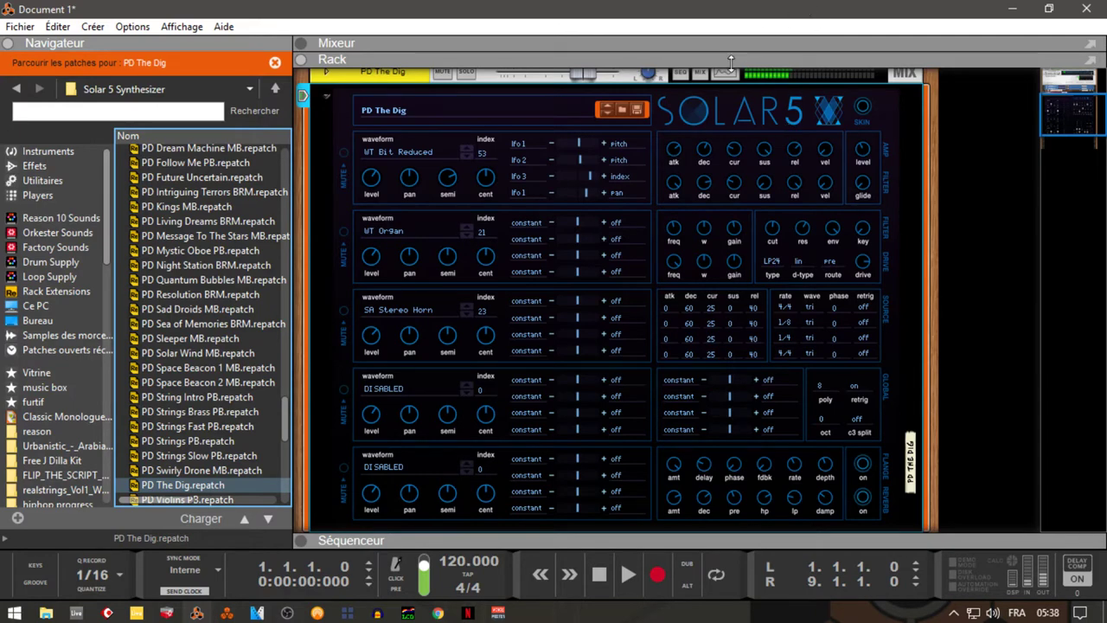
Step through the Solar 5 patches PD Violins PB, SY 30000 AD and SY Blade PB, ending on SY Brass Split MB.
left_click(608, 111)
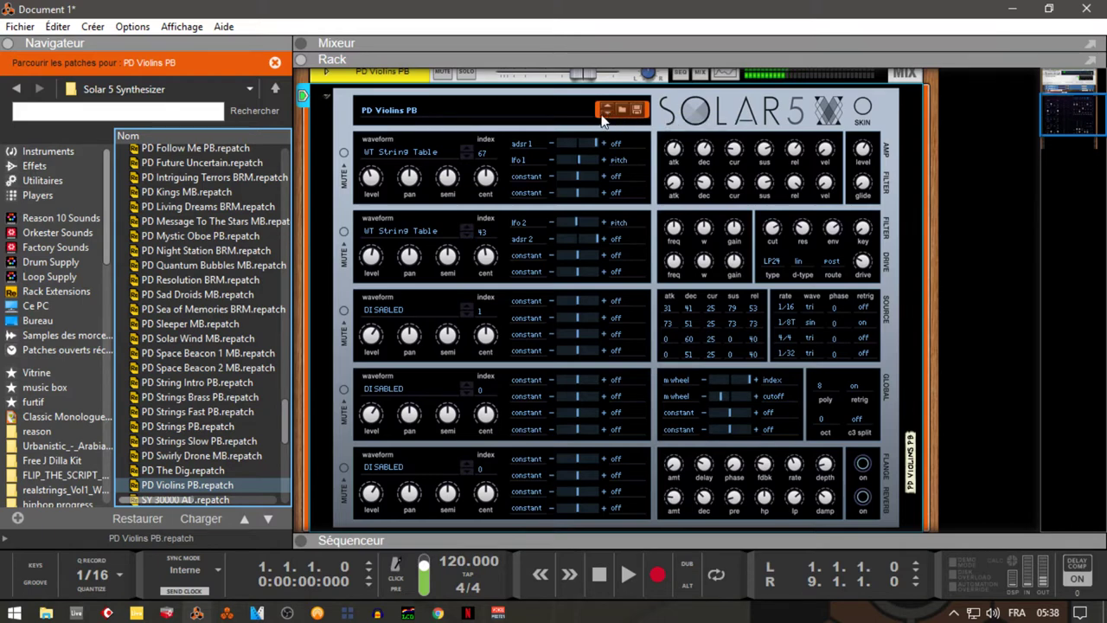
left_click(608, 107)
left_click(609, 113)
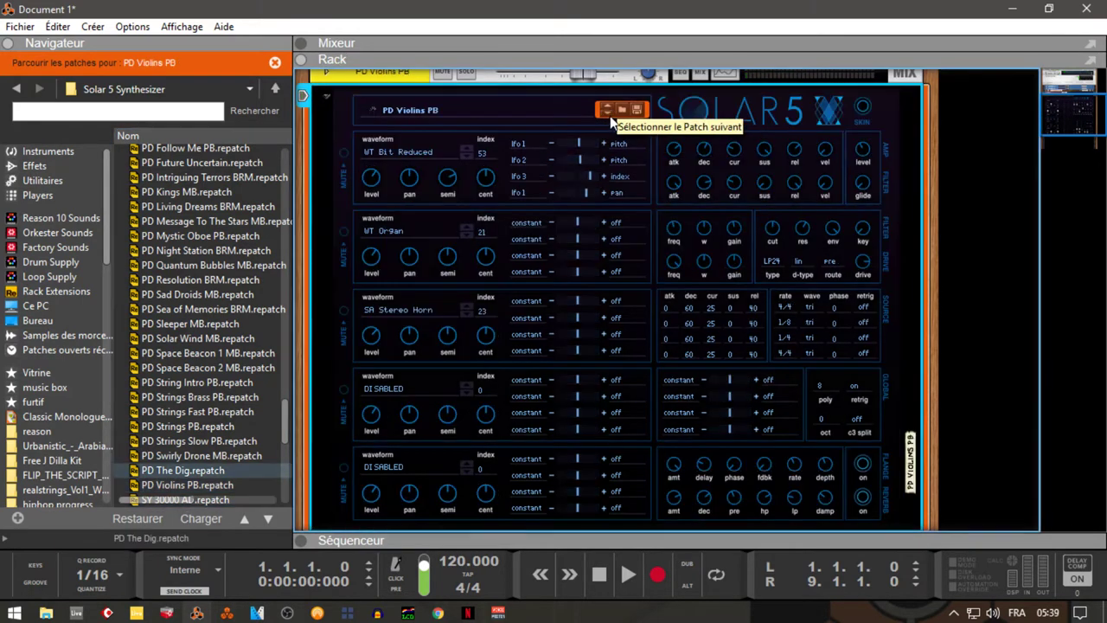
left_click(610, 117)
left_click(611, 116)
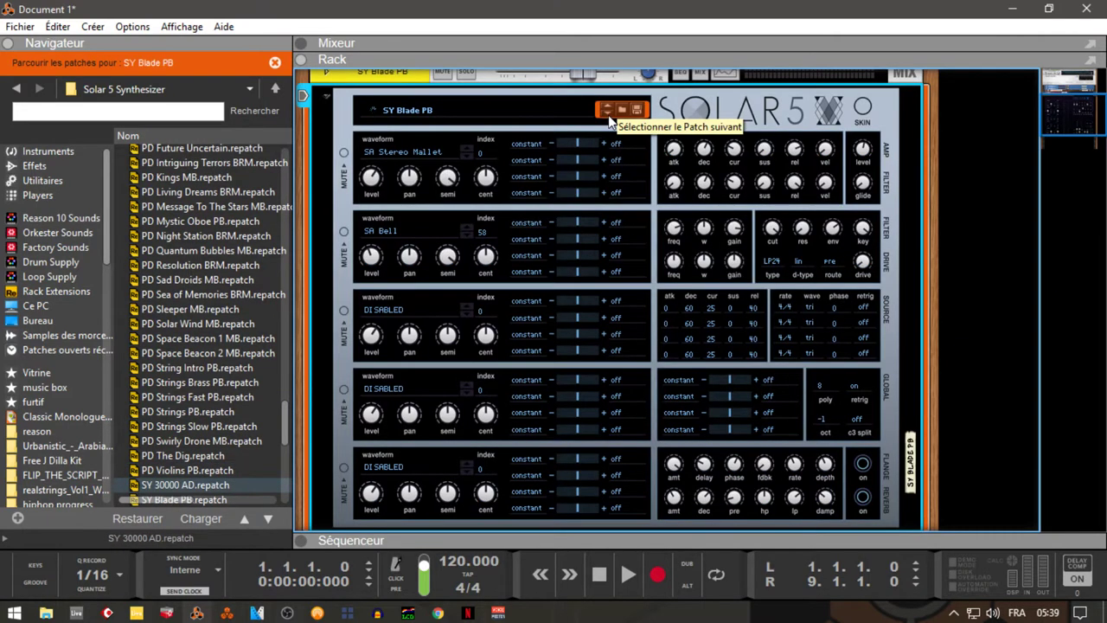
left_click(608, 107)
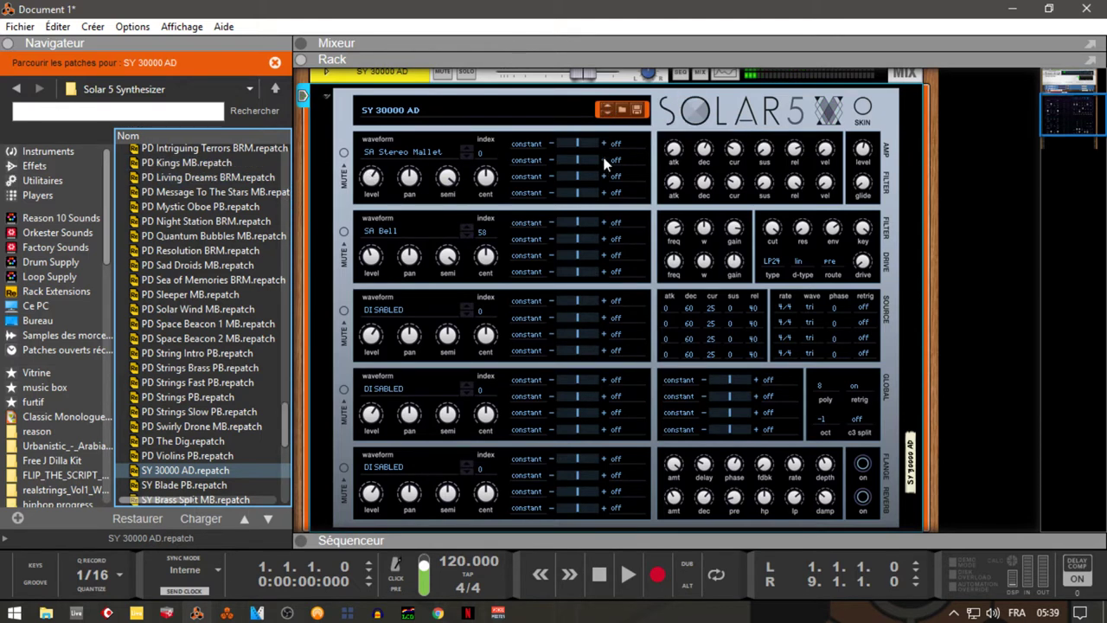
left_click(607, 115)
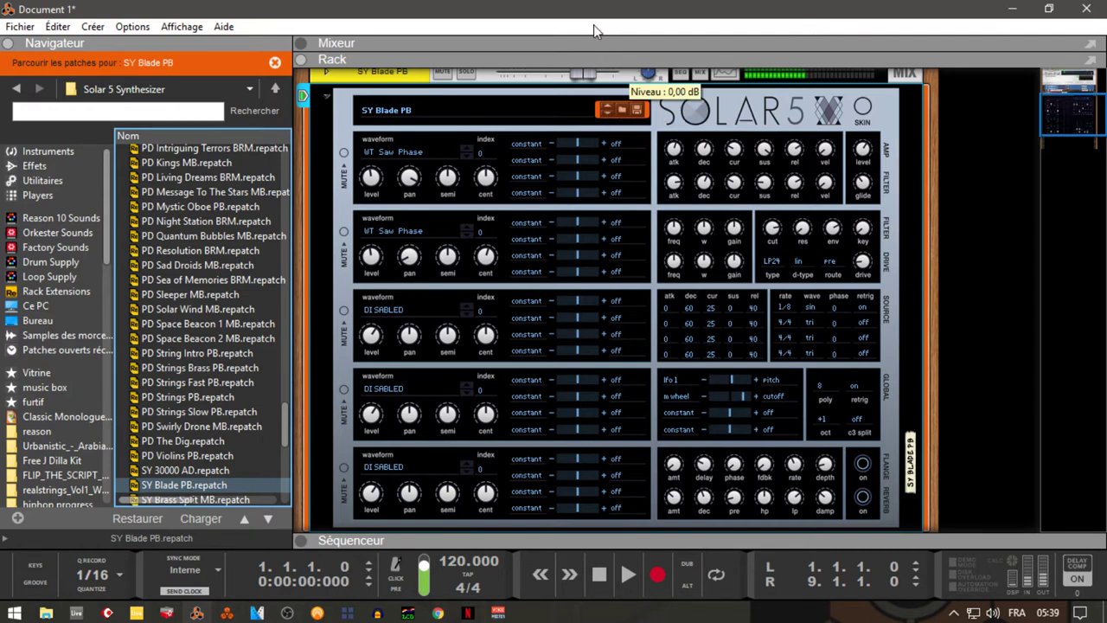
left_click(606, 116)
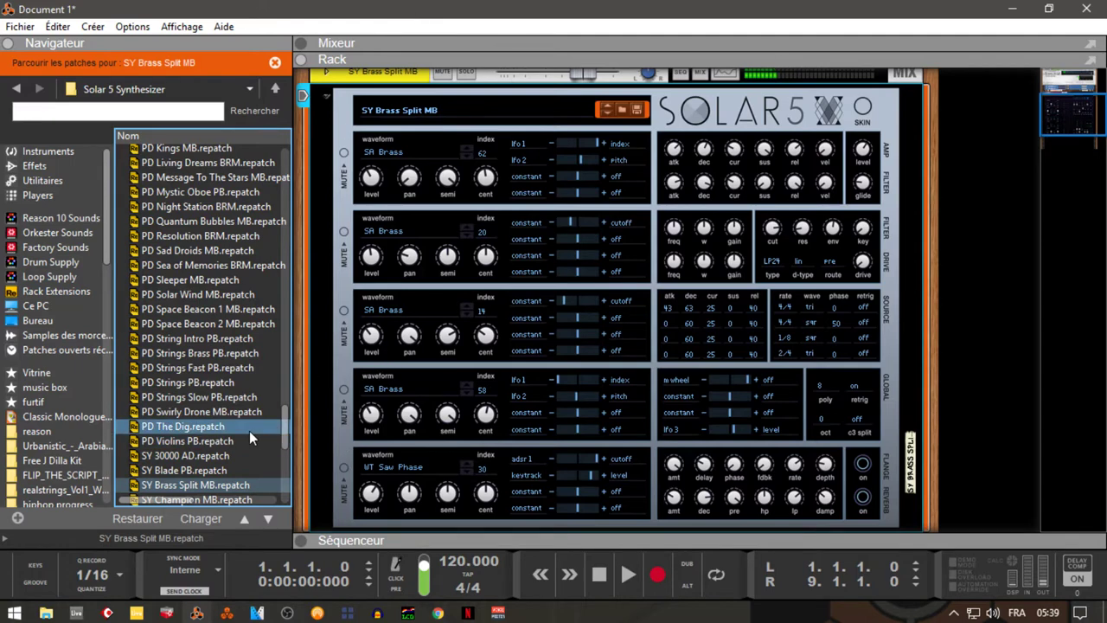
Expand the Bass patch folder and load BA 8T Vacuum MB into the Solar 5 synthesizer.
left_click_drag(283, 439, 305, 164)
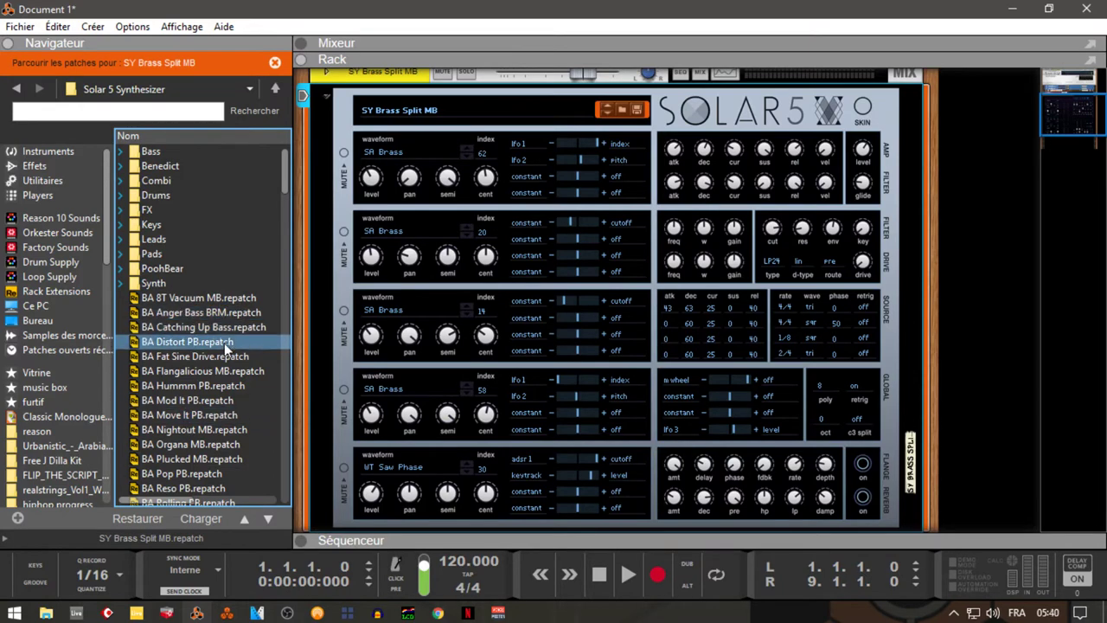
left_click_drag(287, 166, 308, 121)
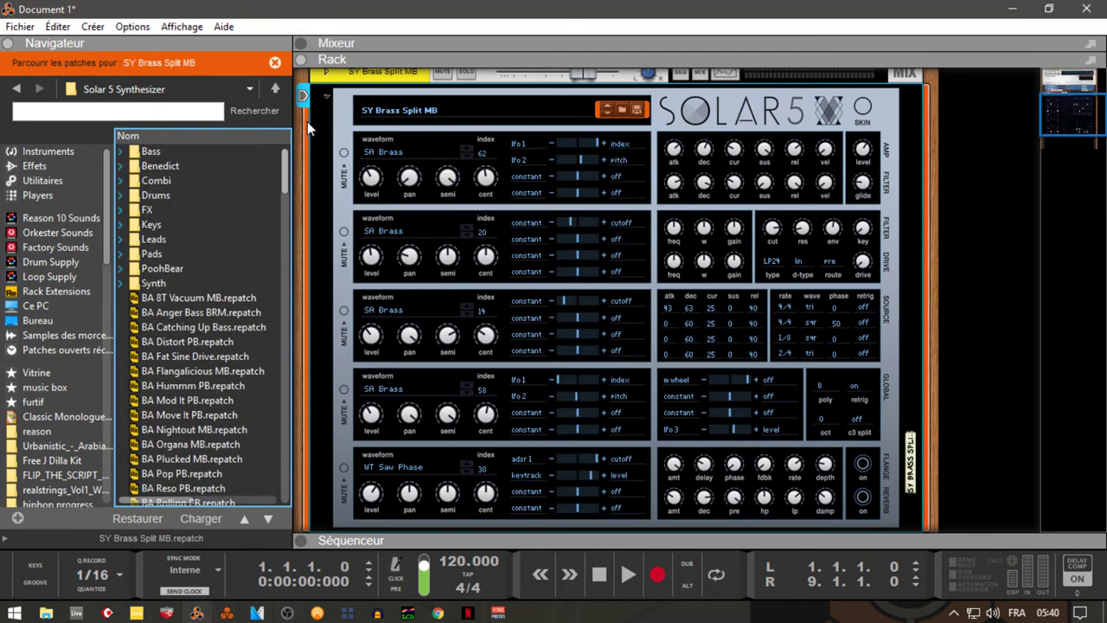
left_click(123, 150)
left_click_drag(192, 167, 575, 182)
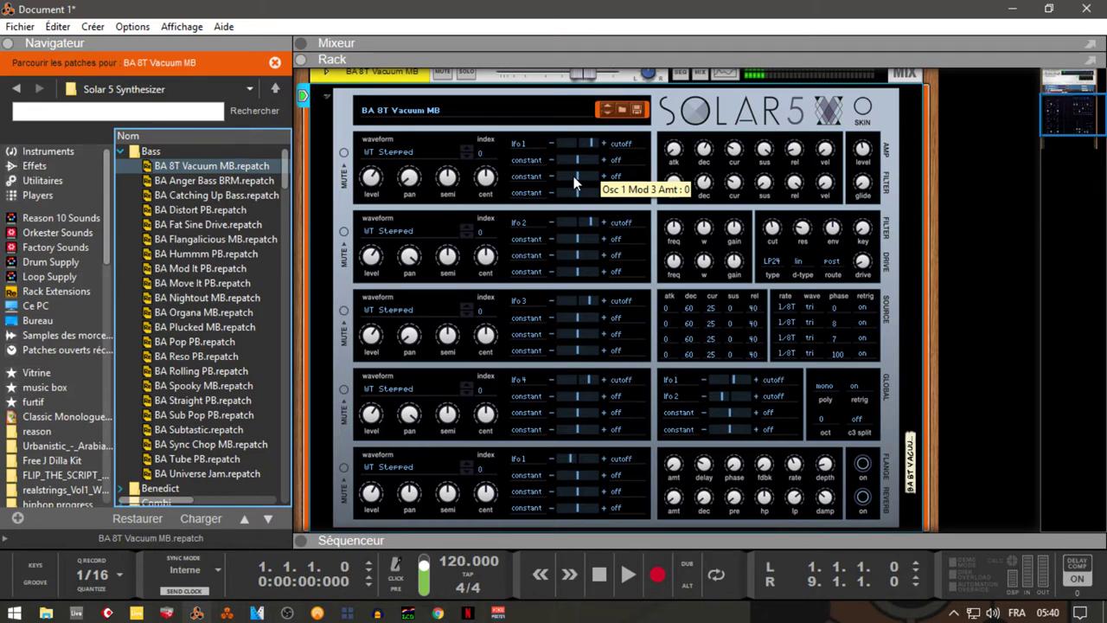
Load the bass patches BA Anger Bass BRM, BA Catching Up Bass and BA Distort PB one after another.
left_click(227, 181)
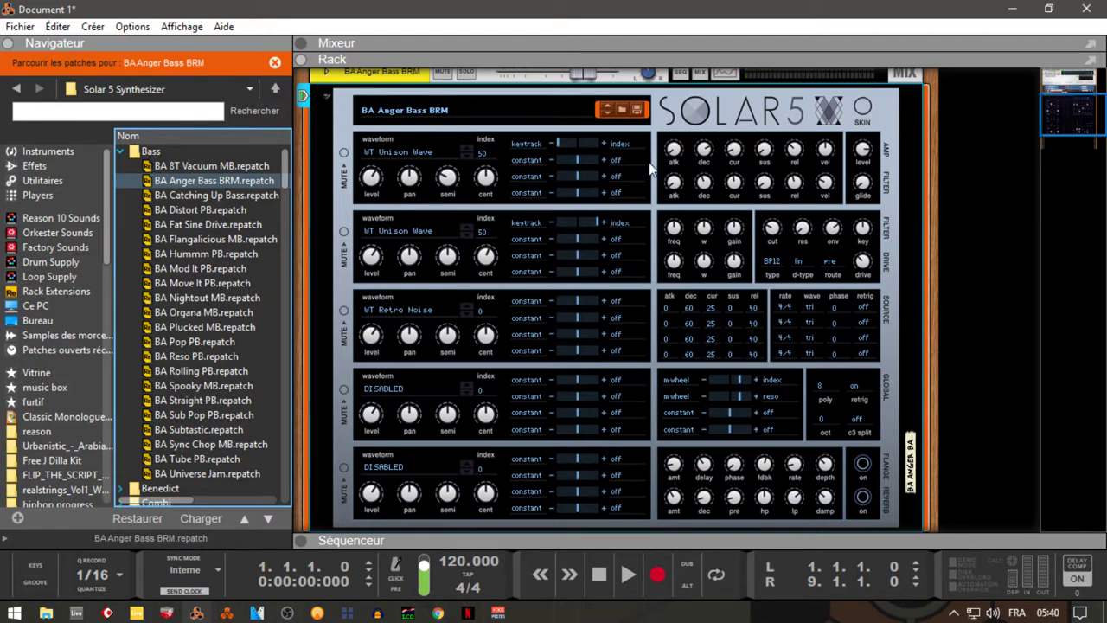
left_click(607, 114)
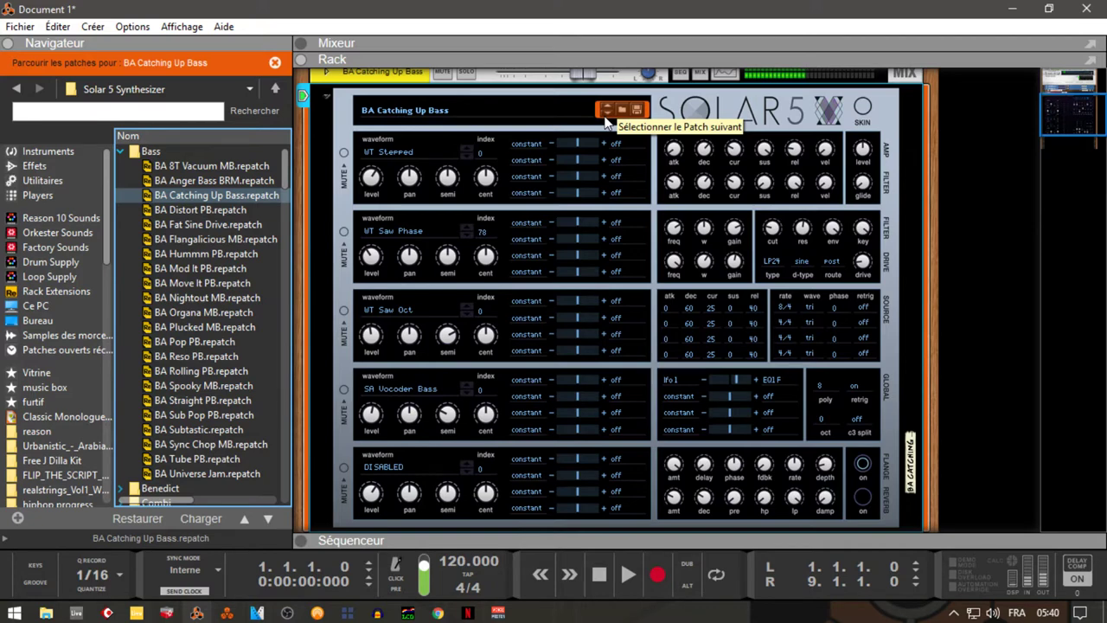
left_click(185, 211)
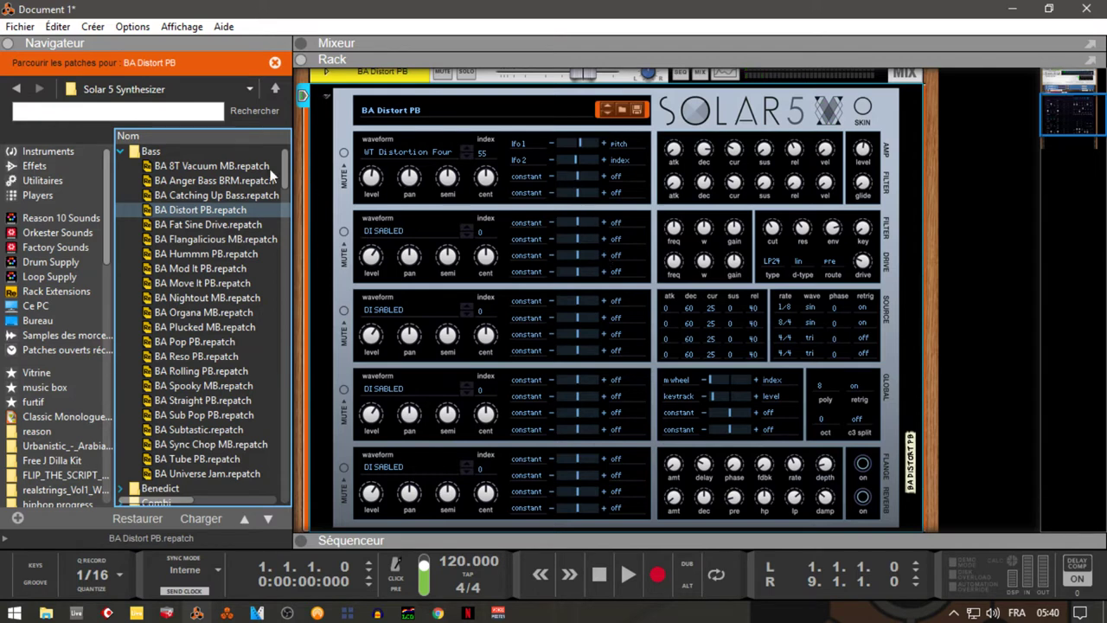
Load the 3am Tonight - BRM Combinator patch from the Benedict folder and show the devices inside it.
left_click(118, 152)
left_click(148, 180)
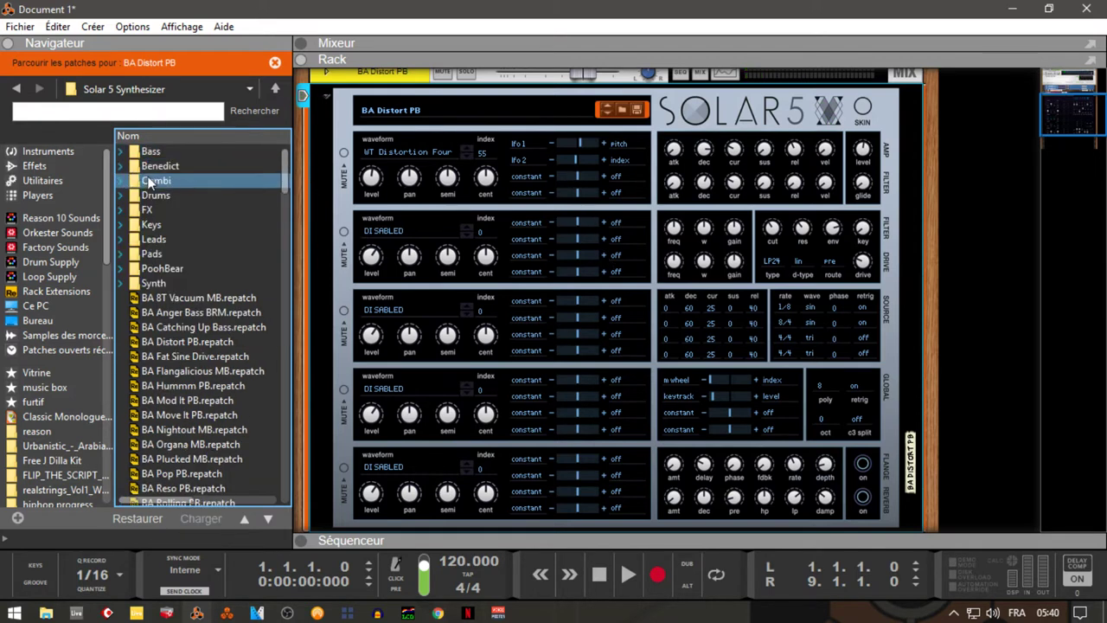
left_click(121, 166)
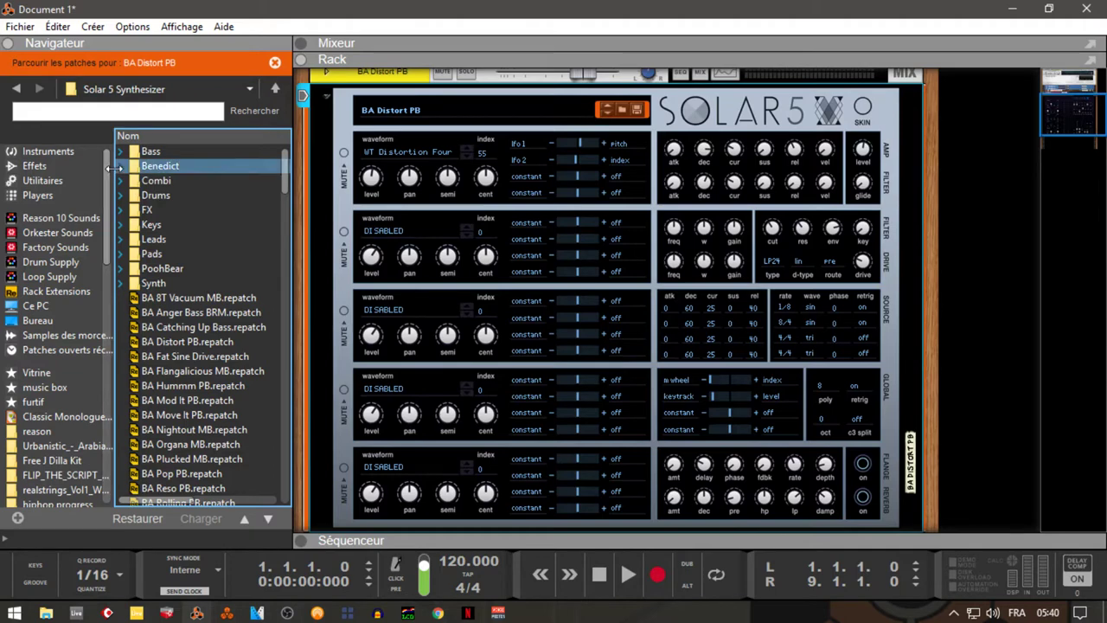
left_click(121, 166)
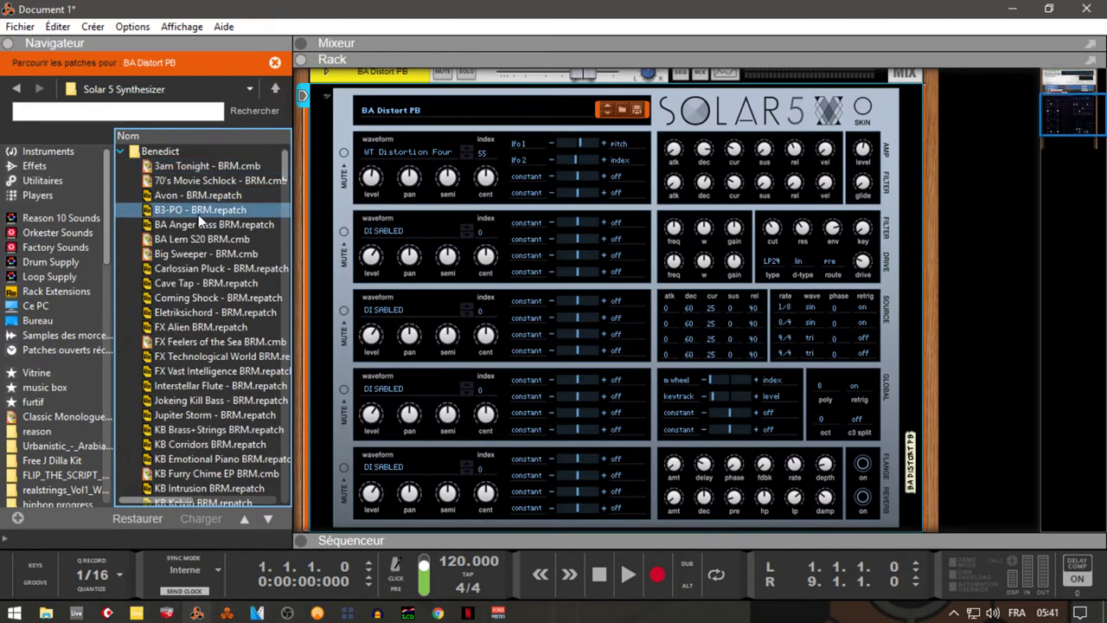
left_click_drag(204, 165, 508, 226)
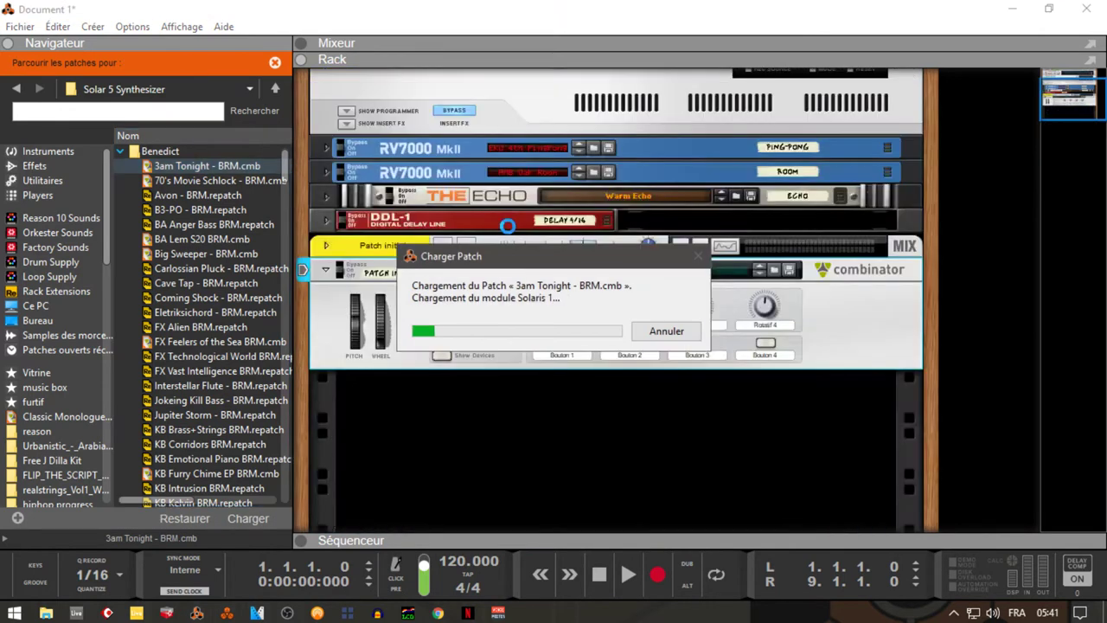
left_click(443, 363)
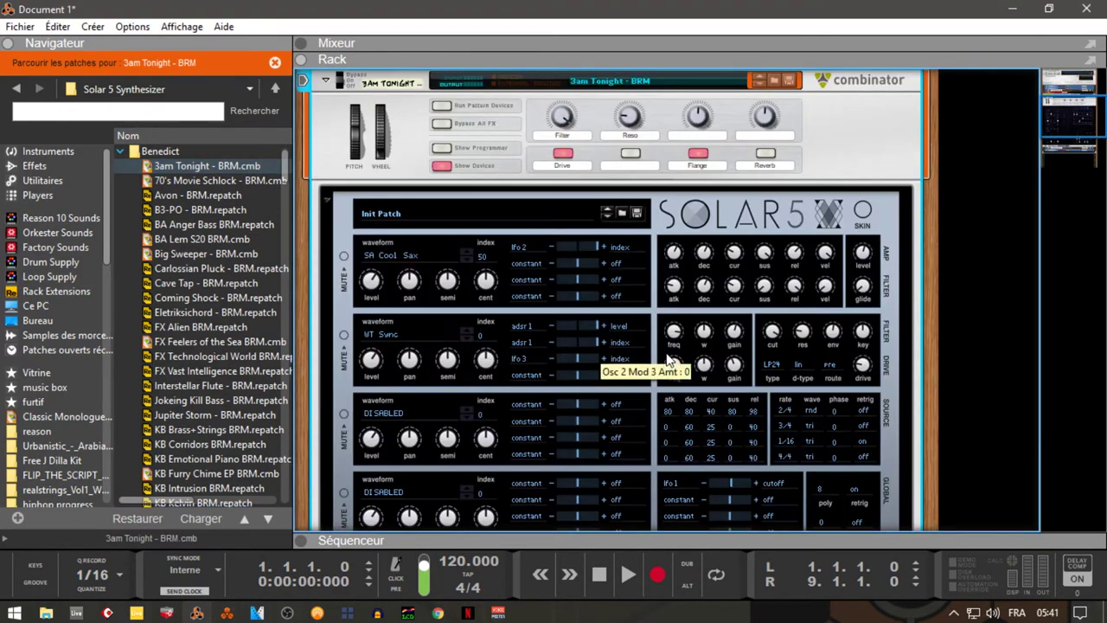
mouse_move(1064, 122)
left_mouse_down()
mouse_move(1069, 159)
mouse_move(1067, 117)
mouse_move(1067, 135)
left_mouse_up()
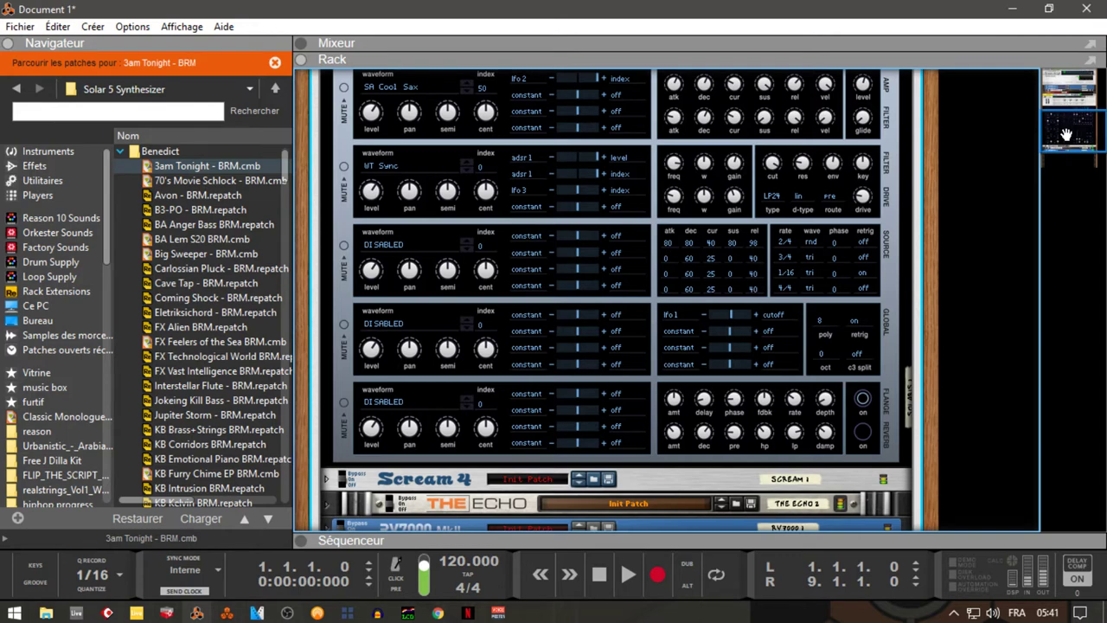
Add the 70's Movie Schlock - BRM Combinator to the rack and delete the 3am Tonight Combinator.
left_click(241, 178)
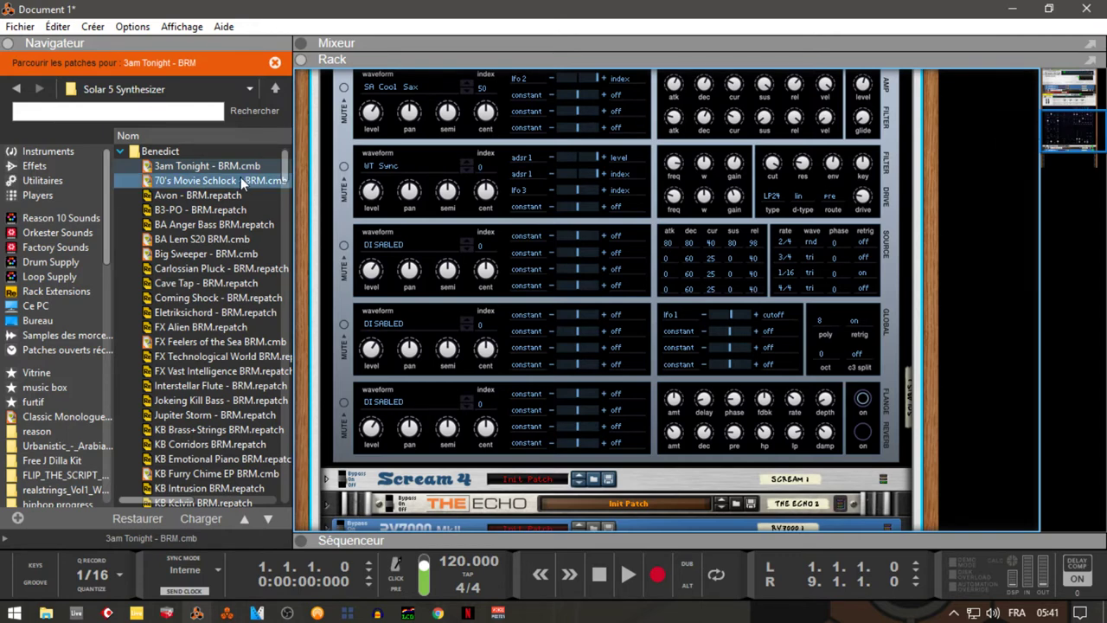
left_click_drag(236, 184, 617, 191)
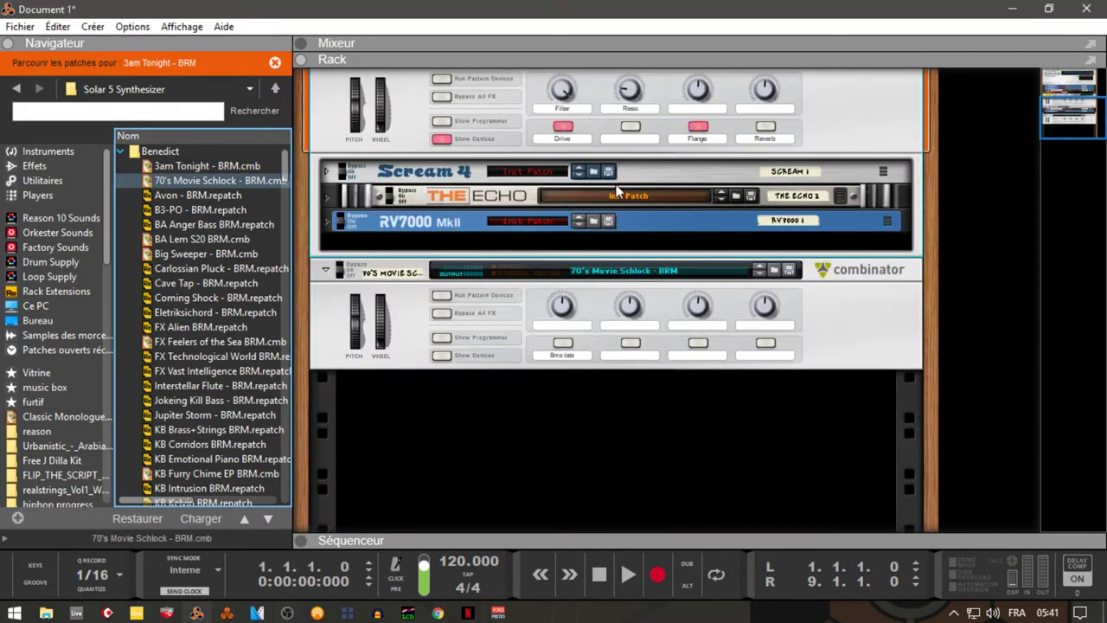
left_click(843, 119)
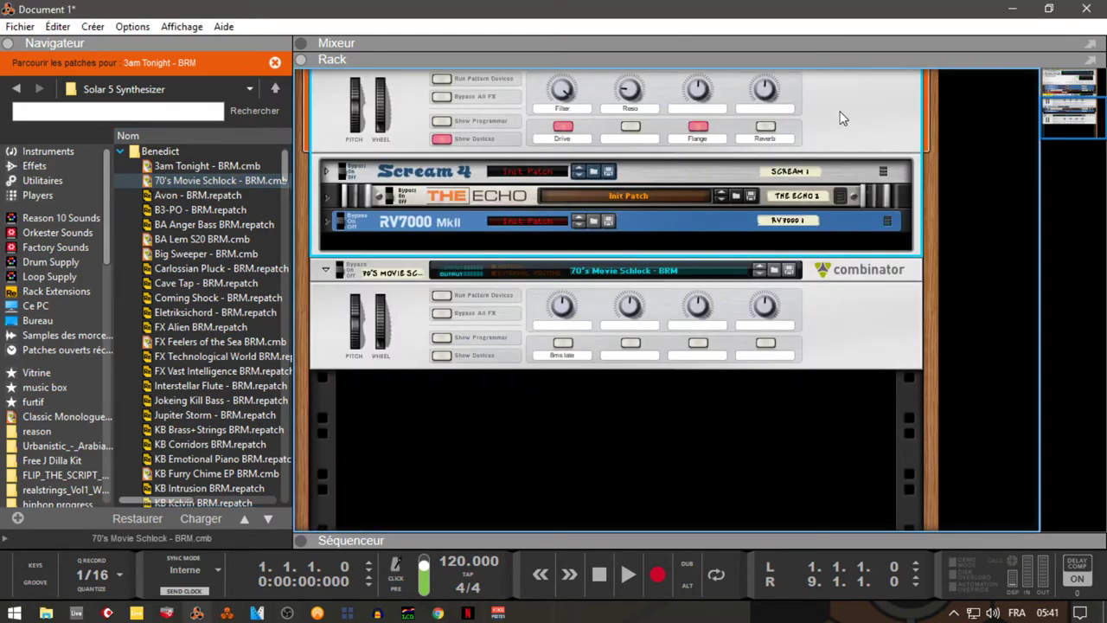
key("Delete")
key("Return")
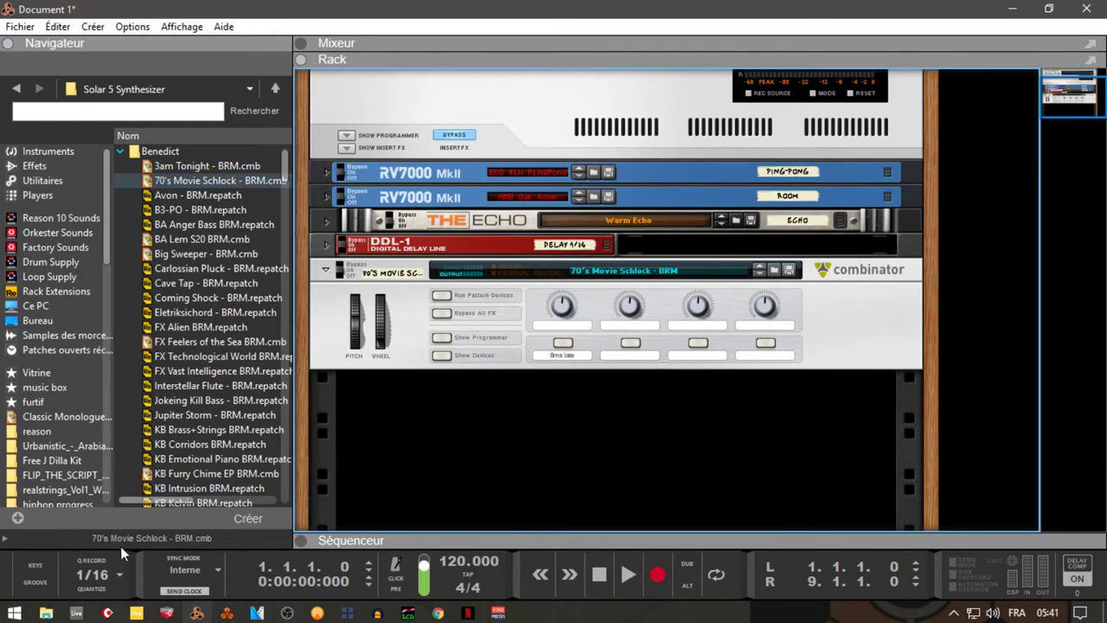
Show the sequencer and delete the 70's Movie Schlock Combinator from the rack.
left_click(303, 542)
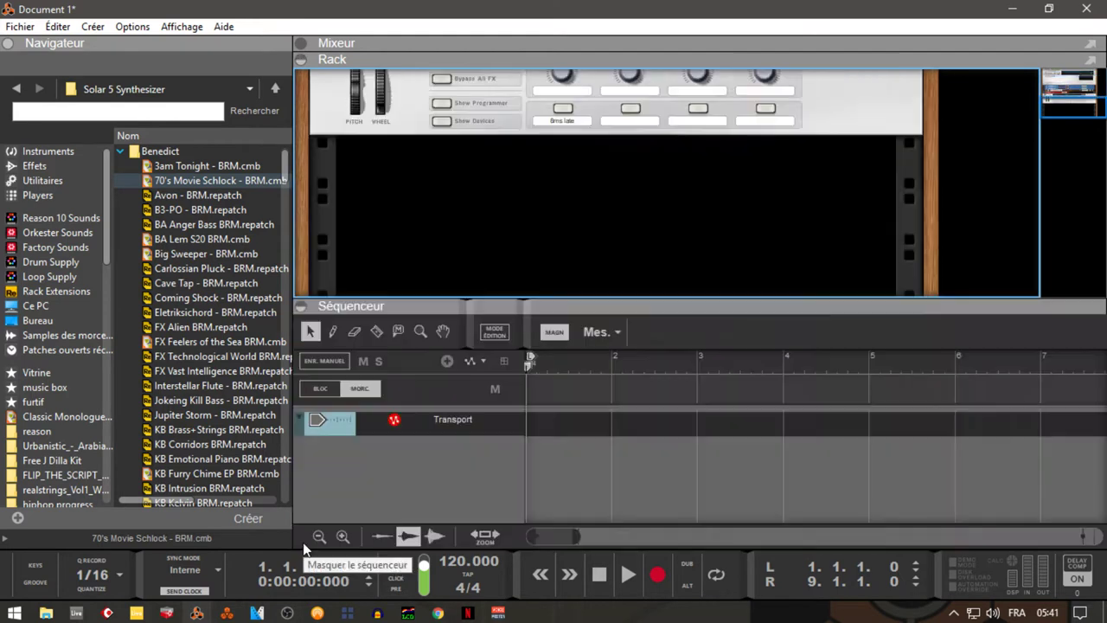
left_click(421, 97)
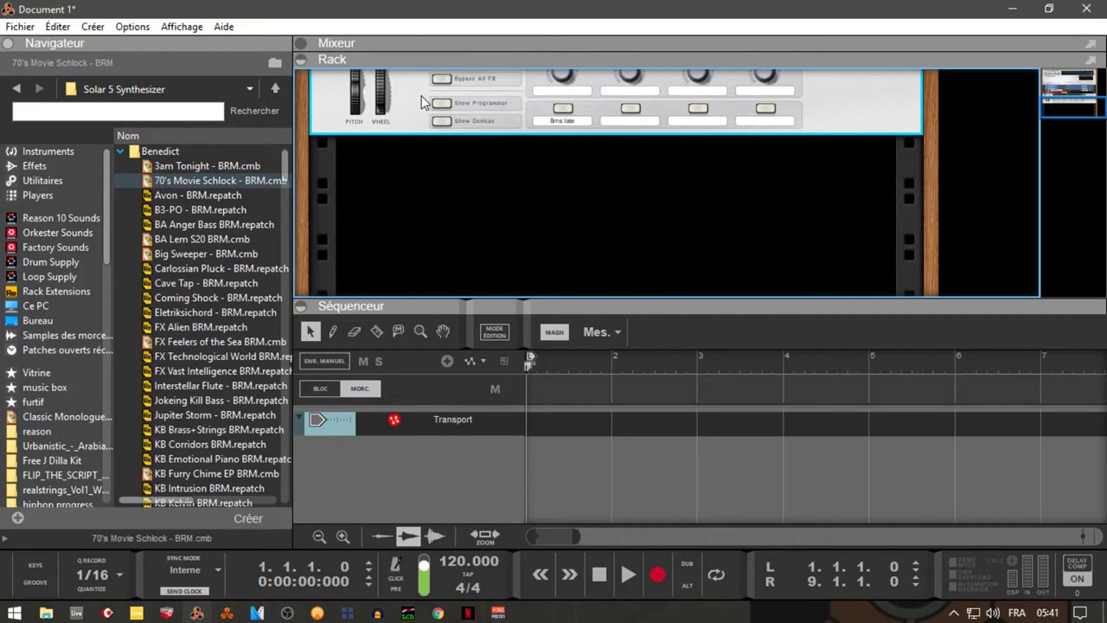
key("Delete")
key("Return")
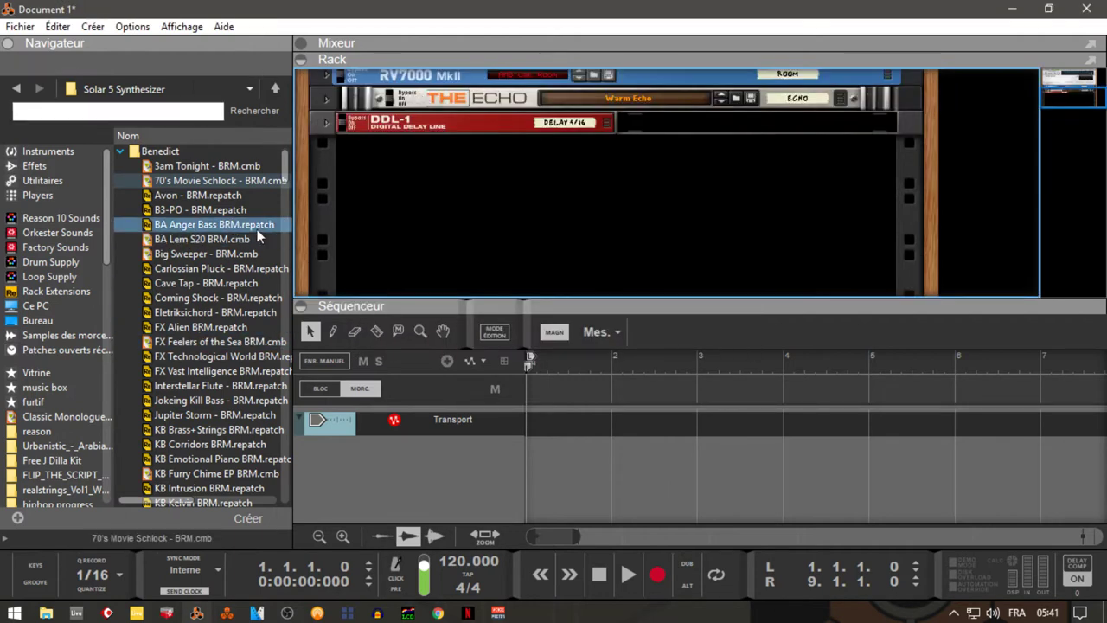
Create a new instrument from 70's Movie Schlock - BRM and replace its patch with B3-PO - BRM.
left_click_drag(247, 180, 538, 227)
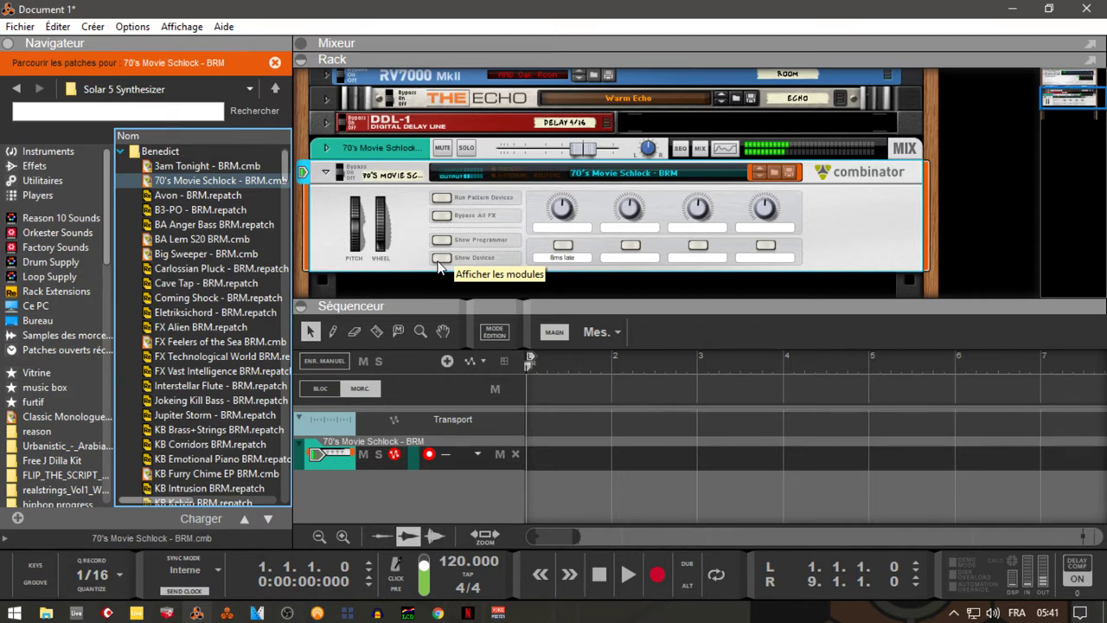
left_click(212, 211)
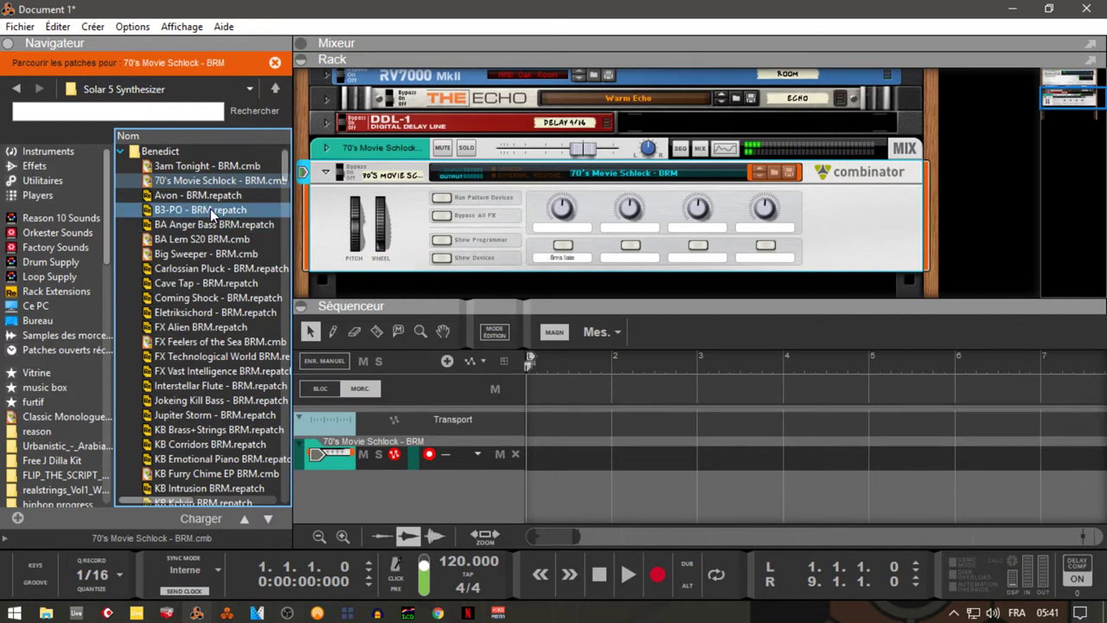
double_click(213, 211)
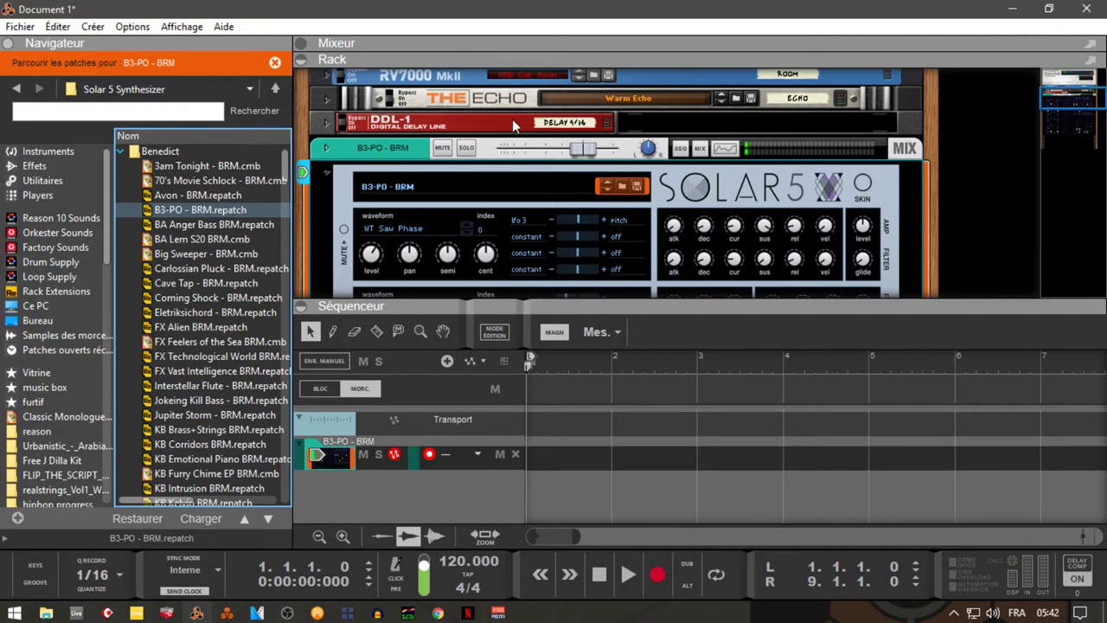
Expand the Drums patch folder and load DR Block PB followed by DR HiHat MB.
left_click(123, 150)
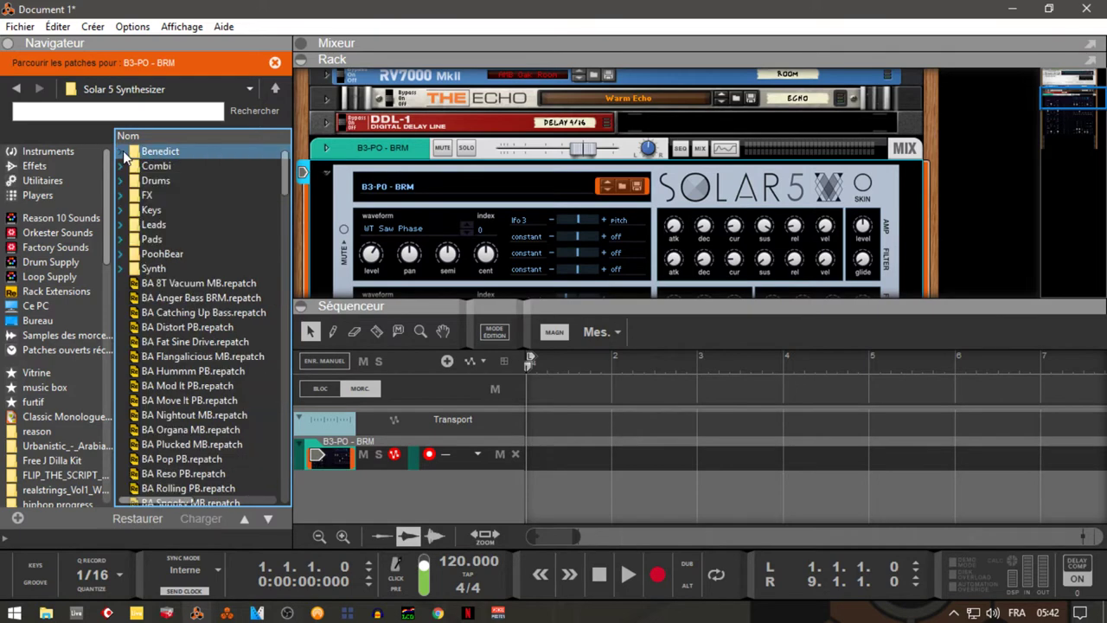
left_click(119, 180)
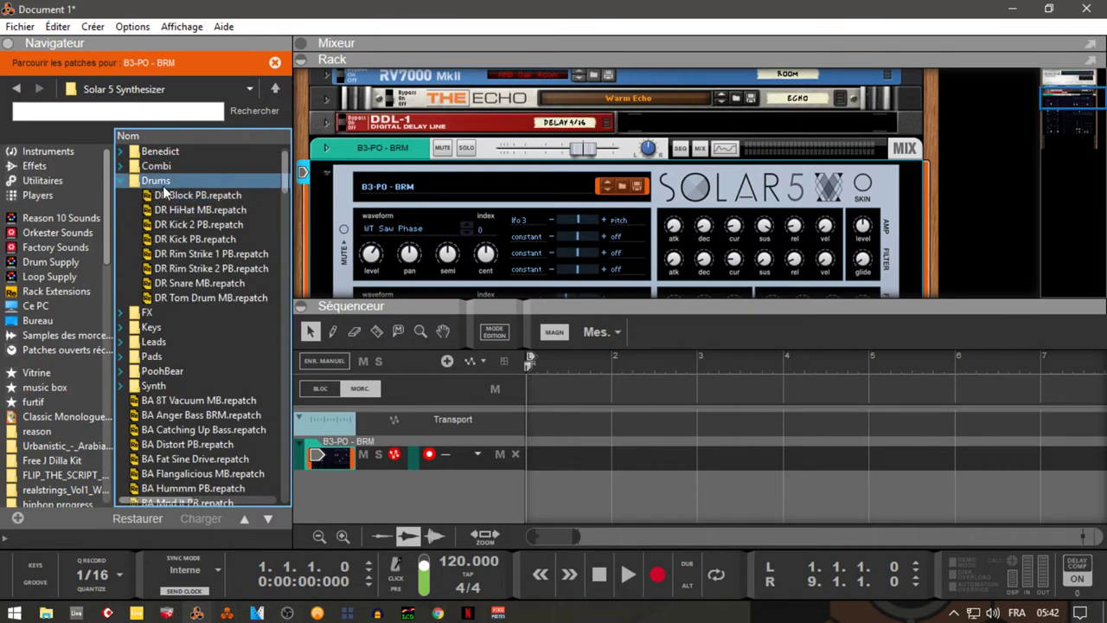
left_click_drag(165, 194, 561, 198)
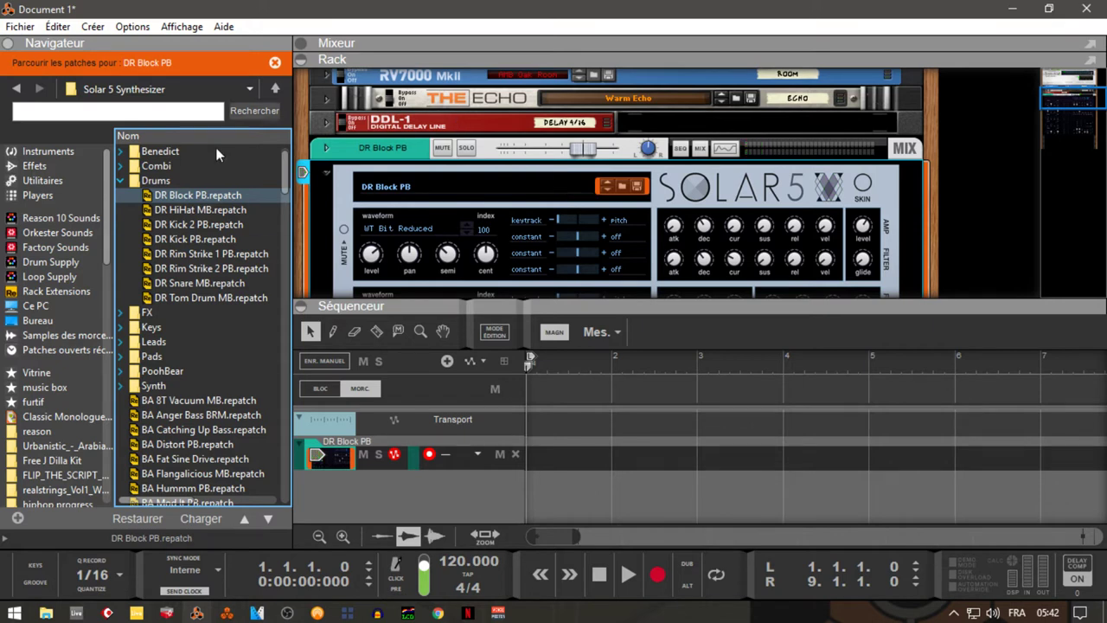
left_click(182, 210)
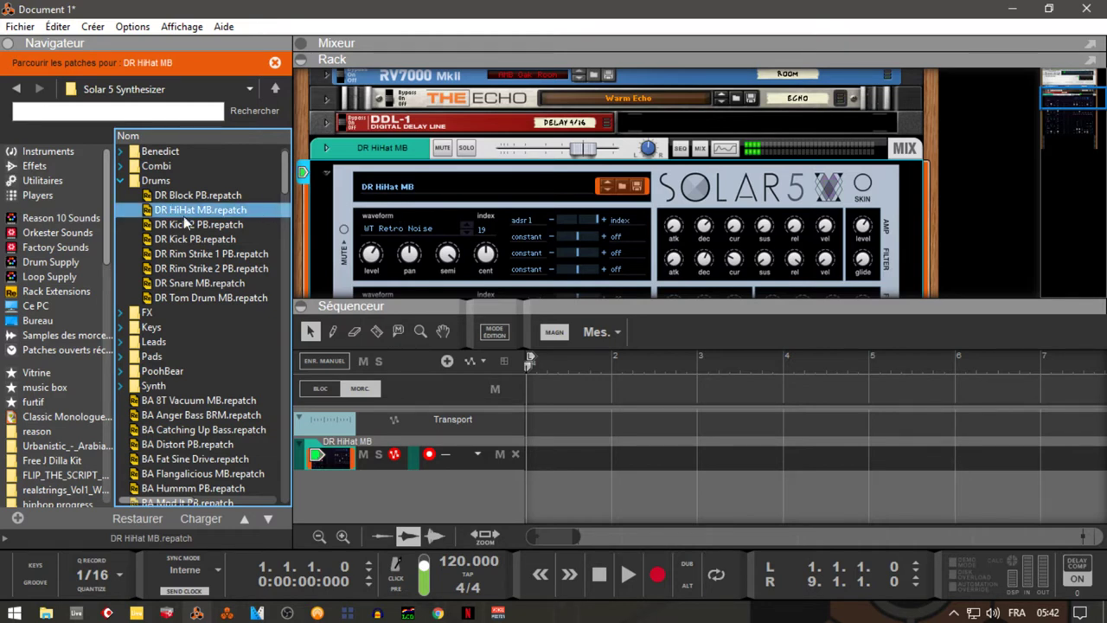
Audition the drum patches DR Kick 2 PB, DR Kick PB, DR Rim Strike 1 PB and DR Snare MB on the Solar 5.
left_click_drag(158, 224, 573, 173)
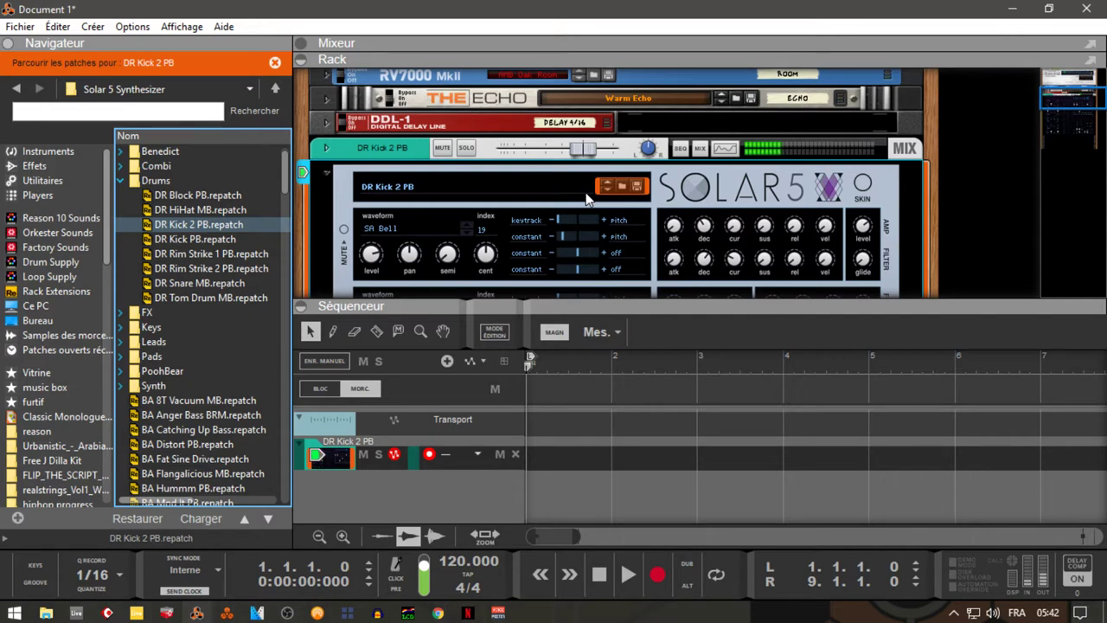
left_click(226, 238)
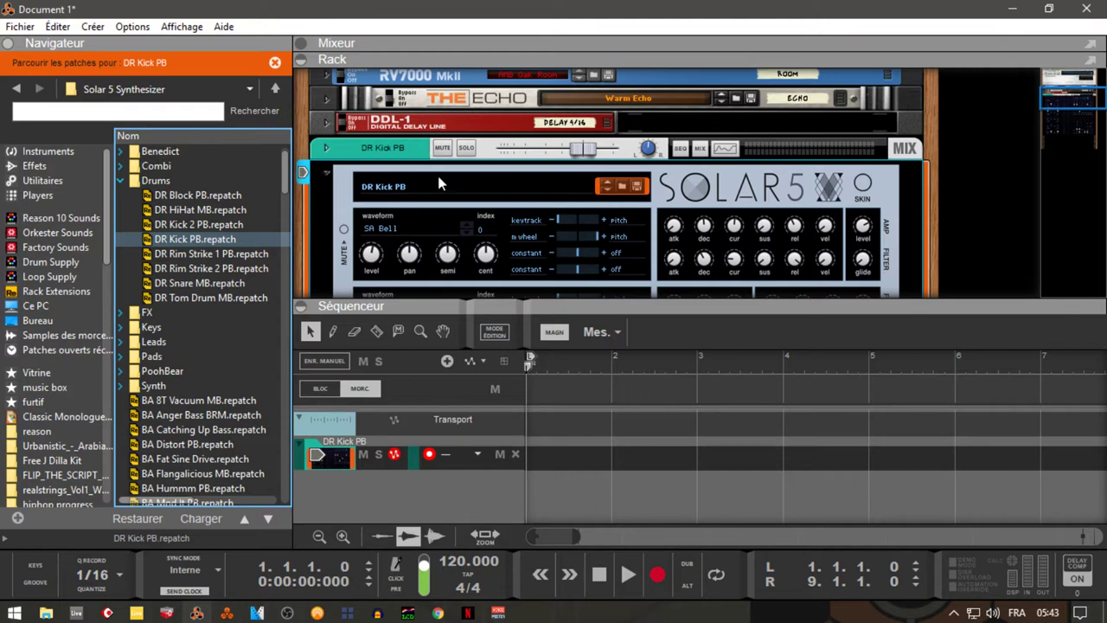
left_click(204, 254)
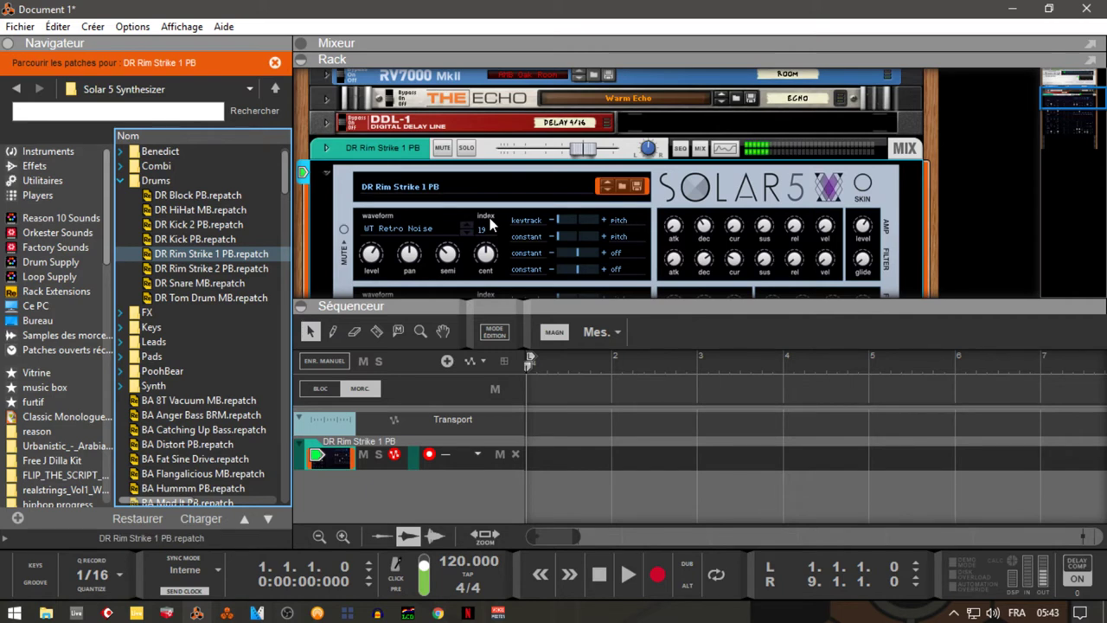
left_click(235, 286)
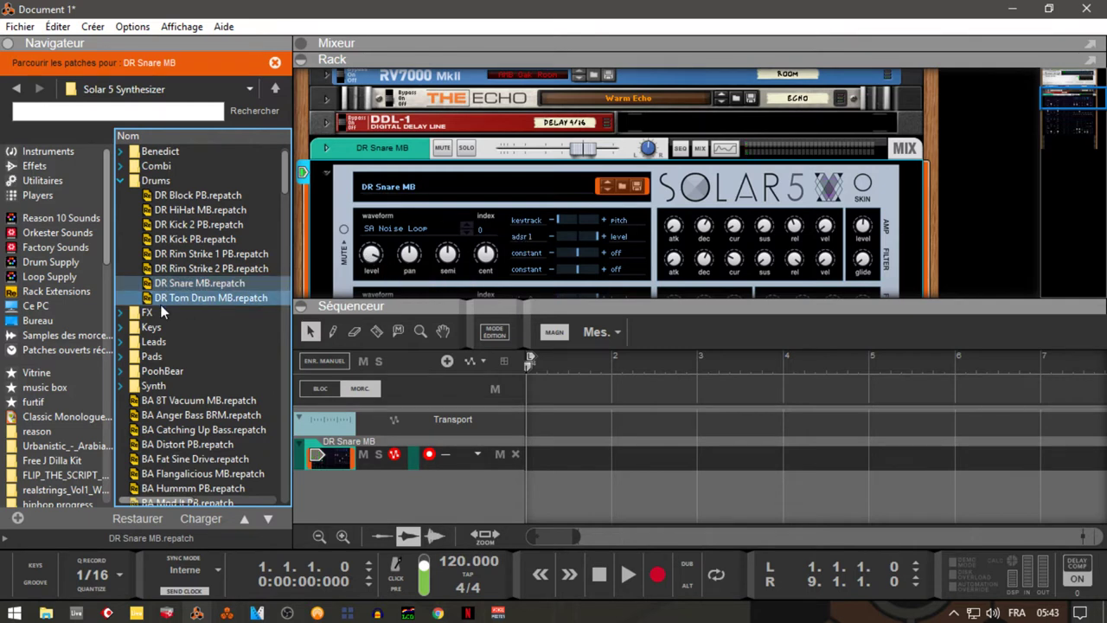
Expand the FX patch folder and load FX 8-bit PB, FX Call For Help MB and FX TageX MB in turn.
left_click(121, 314)
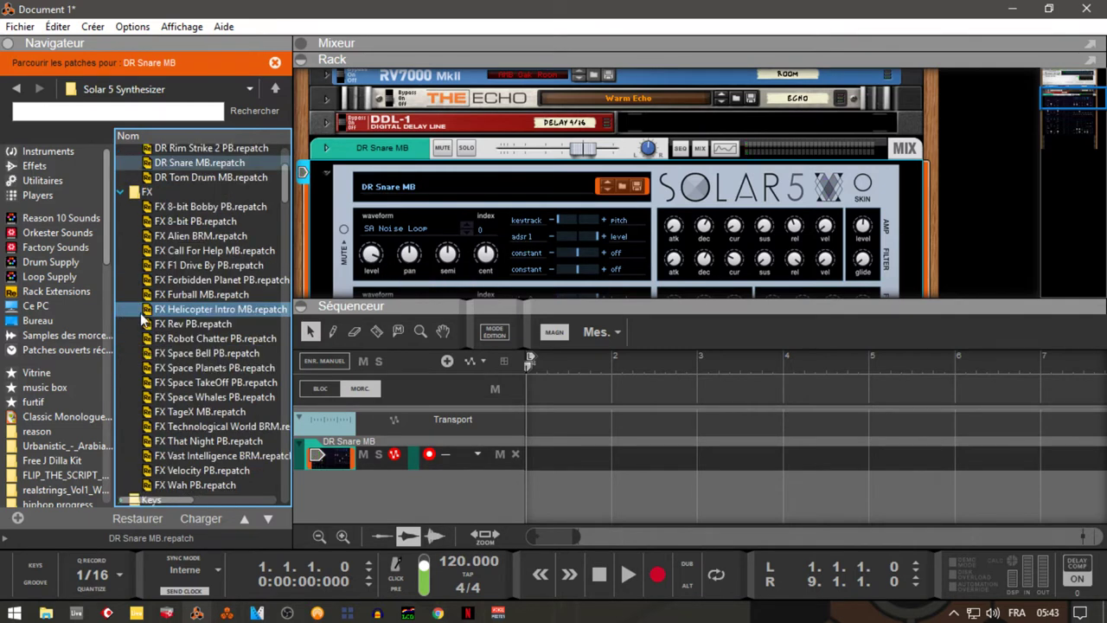
left_click(185, 221)
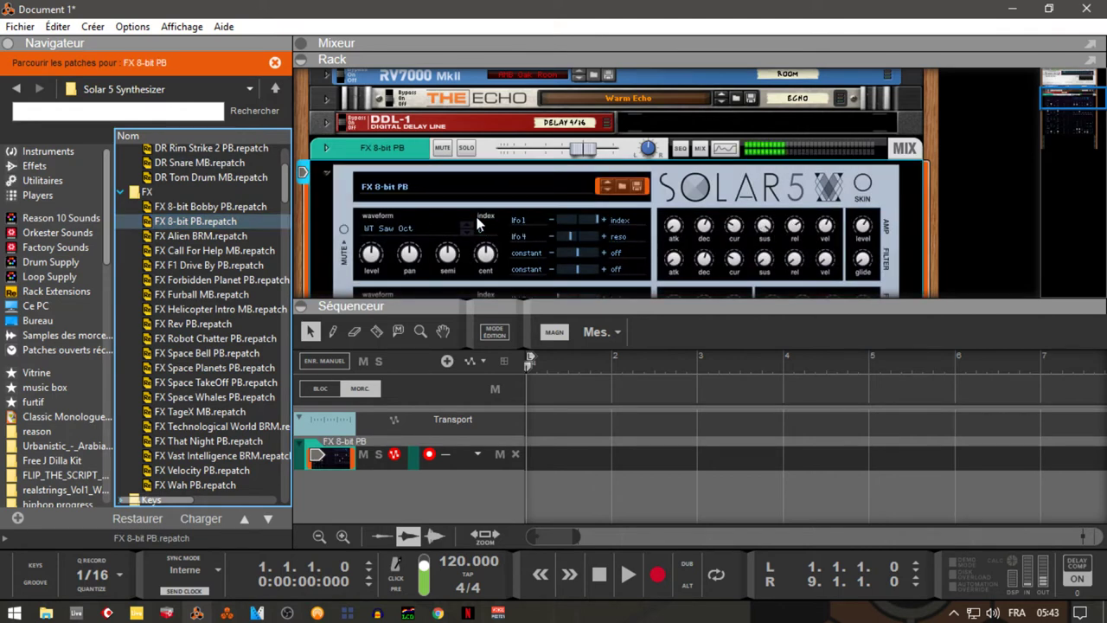
left_click(227, 251)
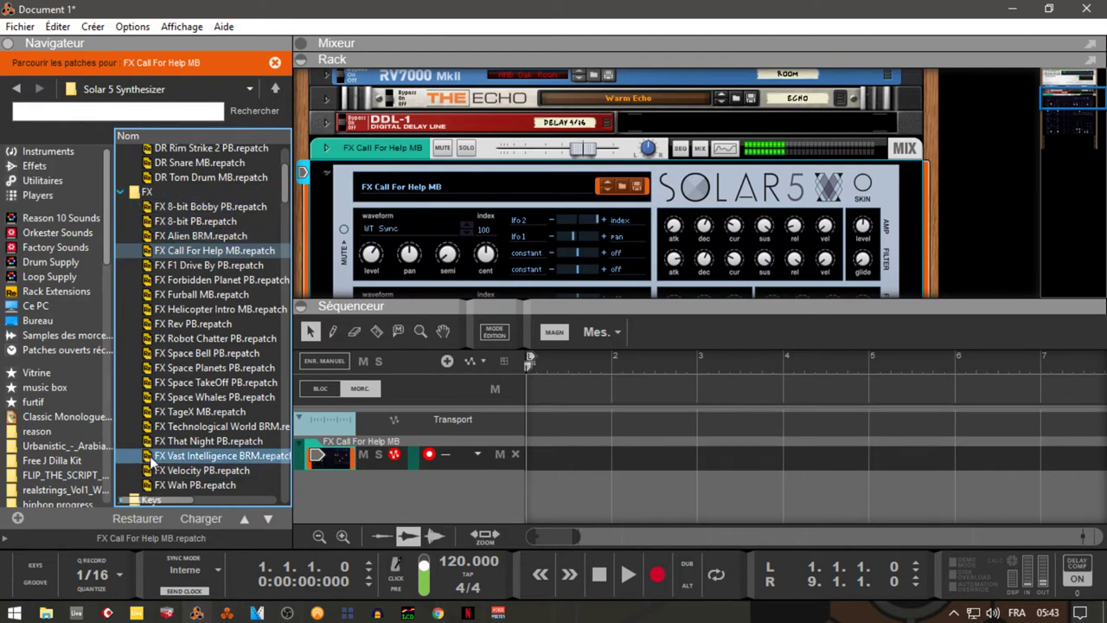
left_click(218, 412)
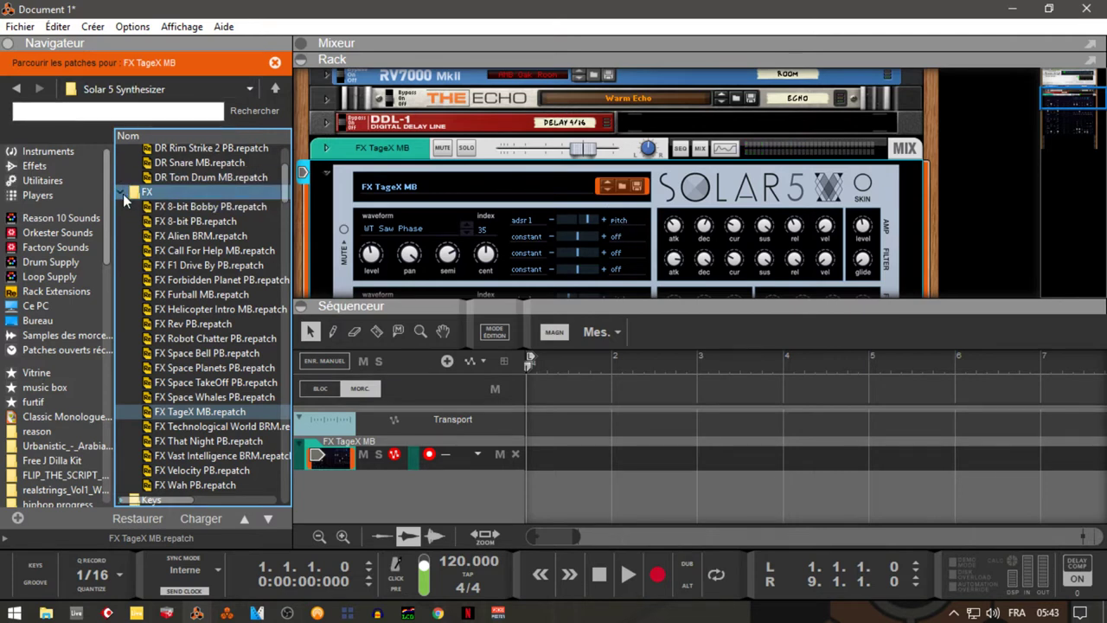
Switch from the FX to the Keys folder and load KB Brass+Strings BRM, KB Bad Piano MB and KB Hag of the Split.
left_click(123, 194)
left_click(121, 206)
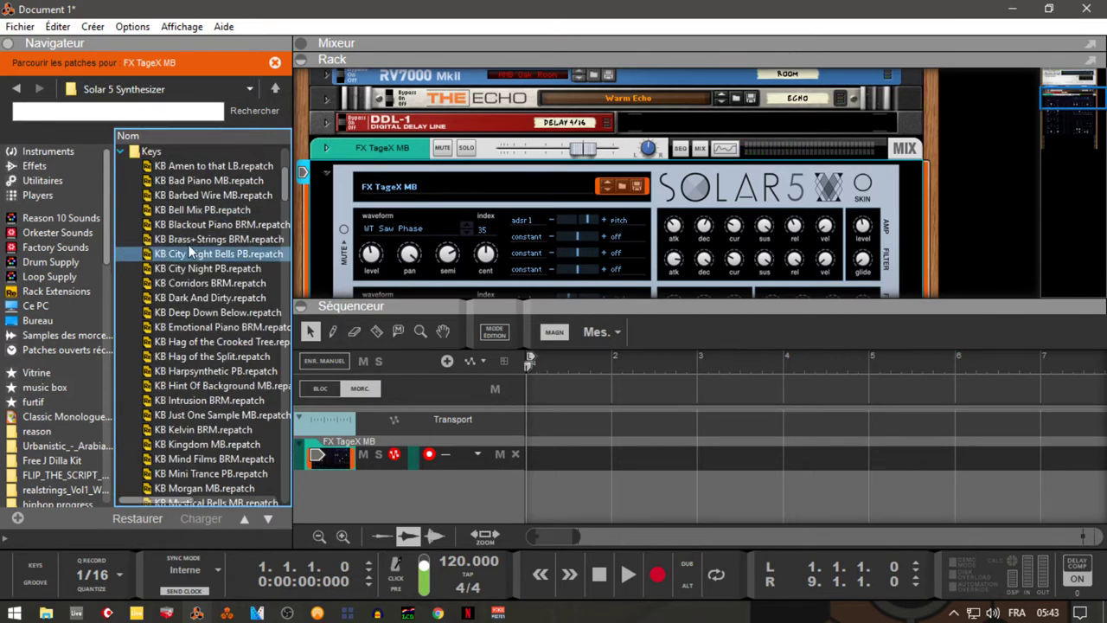
left_click(196, 240)
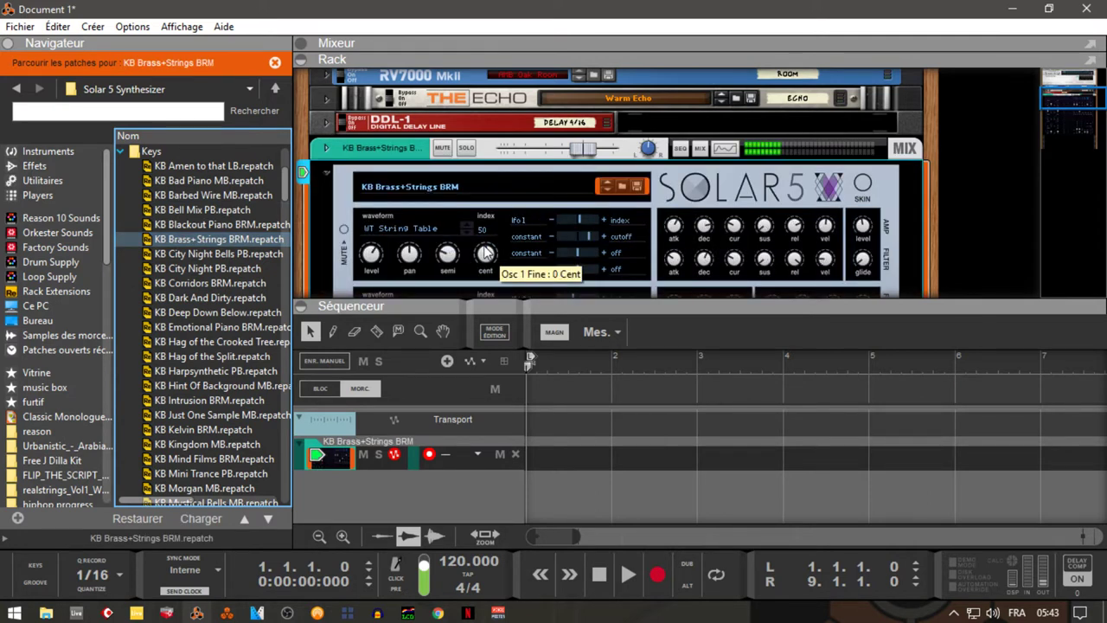
left_click(684, 192)
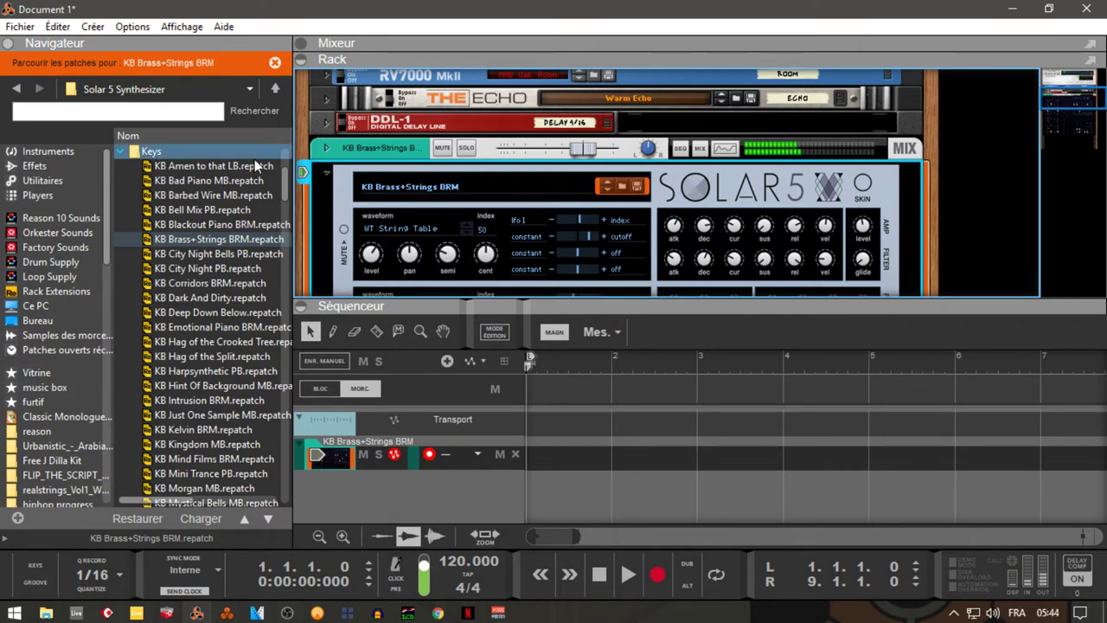
left_click_drag(221, 180, 553, 192)
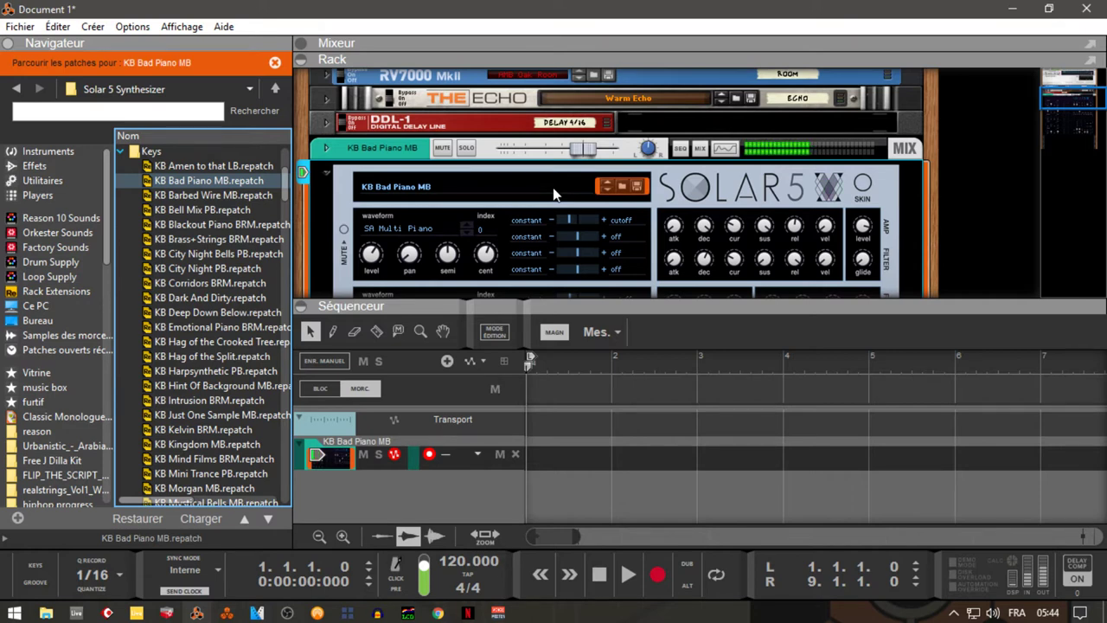
left_click(223, 353)
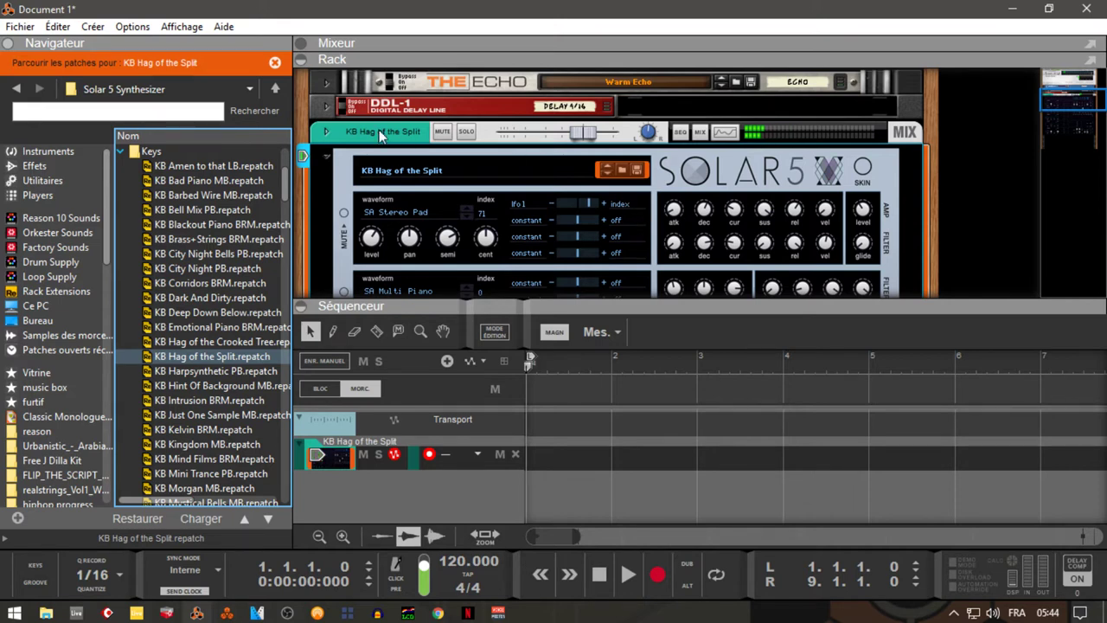
Switch from the Keys to the Leads folder and load LD Electric Brass MB, LD Hoover B MB and LD Lead PB.
left_click(122, 152)
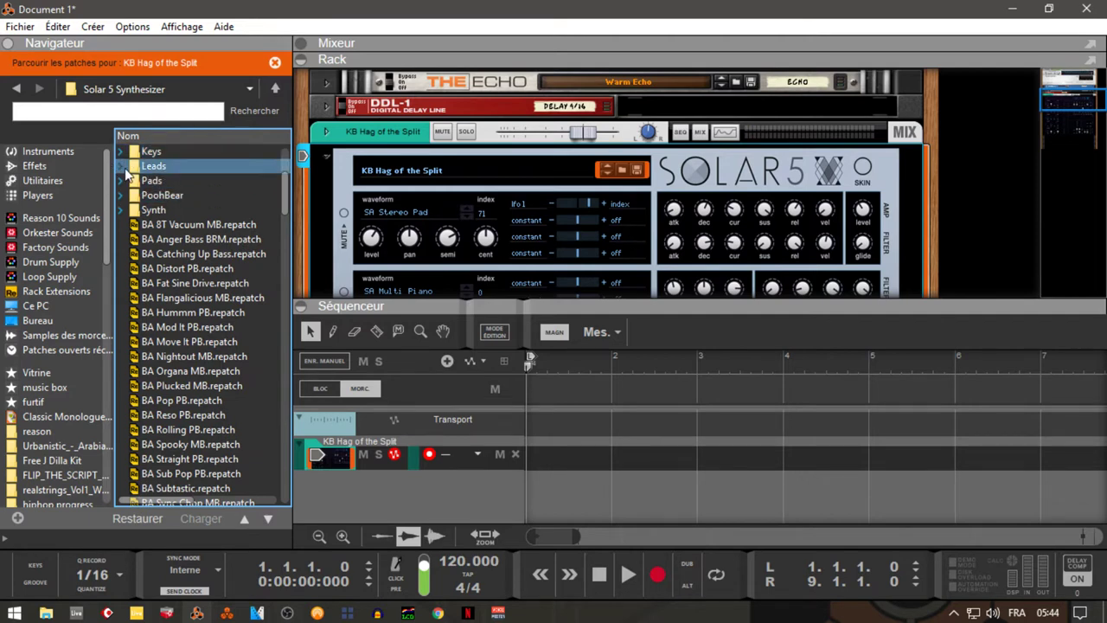
left_click(122, 166)
left_click(227, 254)
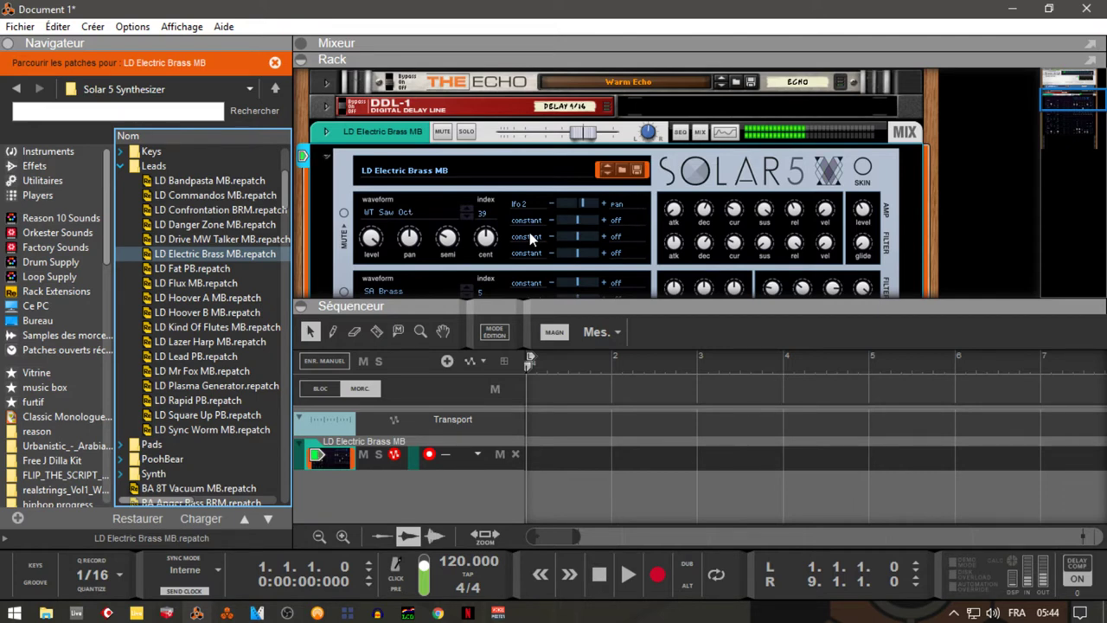
left_click(199, 312)
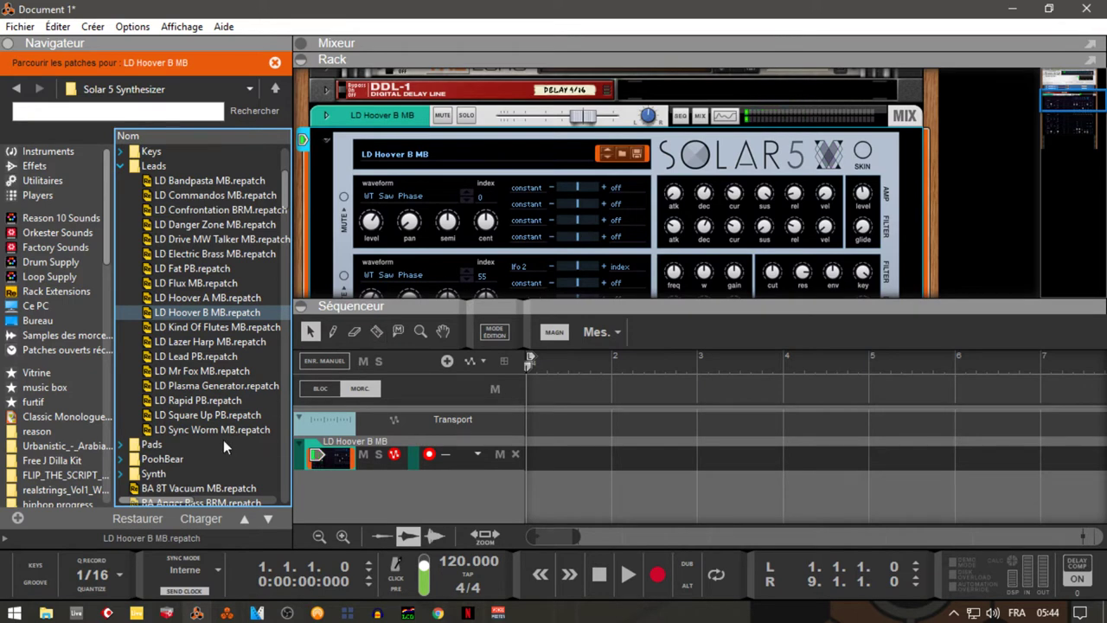
left_click(247, 356)
scroll(539, 143, "down", 3)
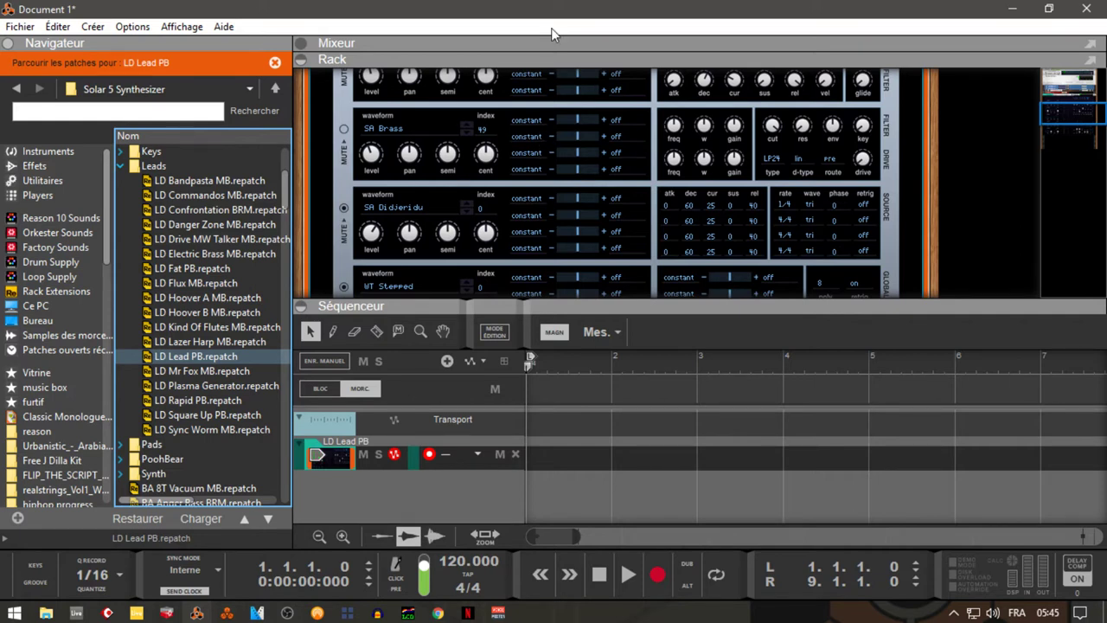
Load PD Night Station BRM from the Pads folder and hide the sequencer to show the whole Solar 5 panel.
left_click(122, 446)
left_click(237, 314)
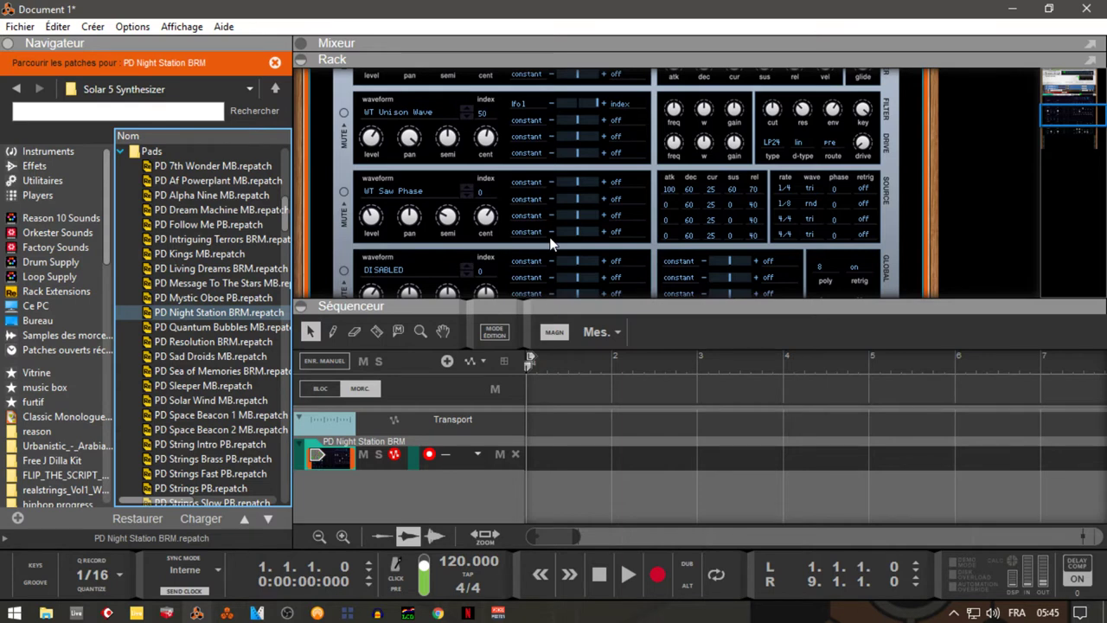
left_click(301, 306)
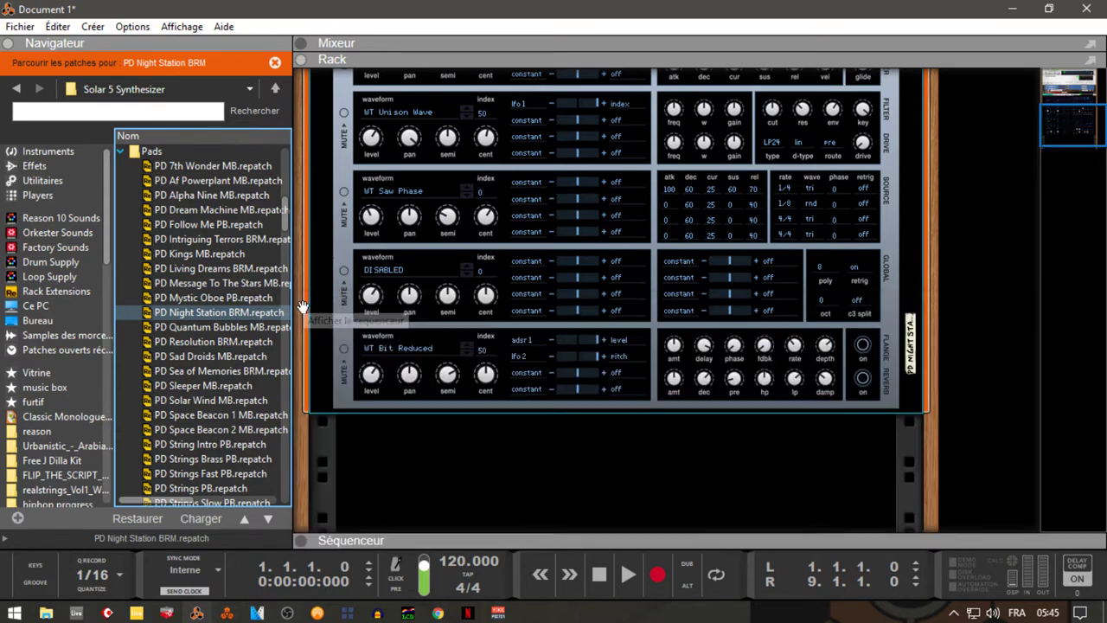
left_click_drag(1054, 128, 1056, 121)
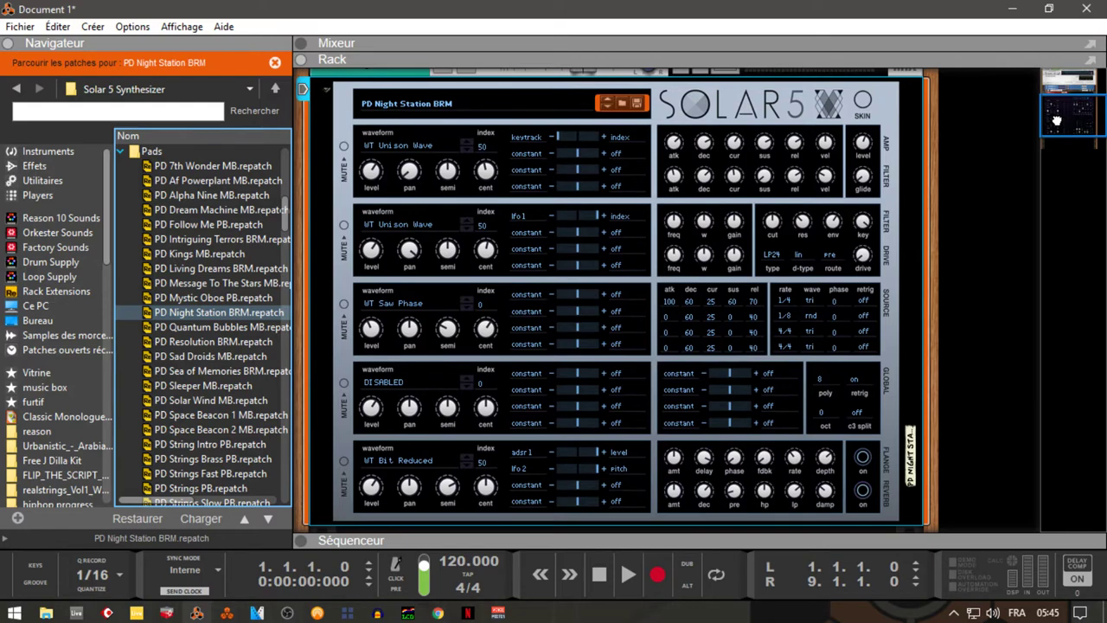
Toggle the Solar 5 between its dark and light skins, ending on the light one.
left_click(862, 95)
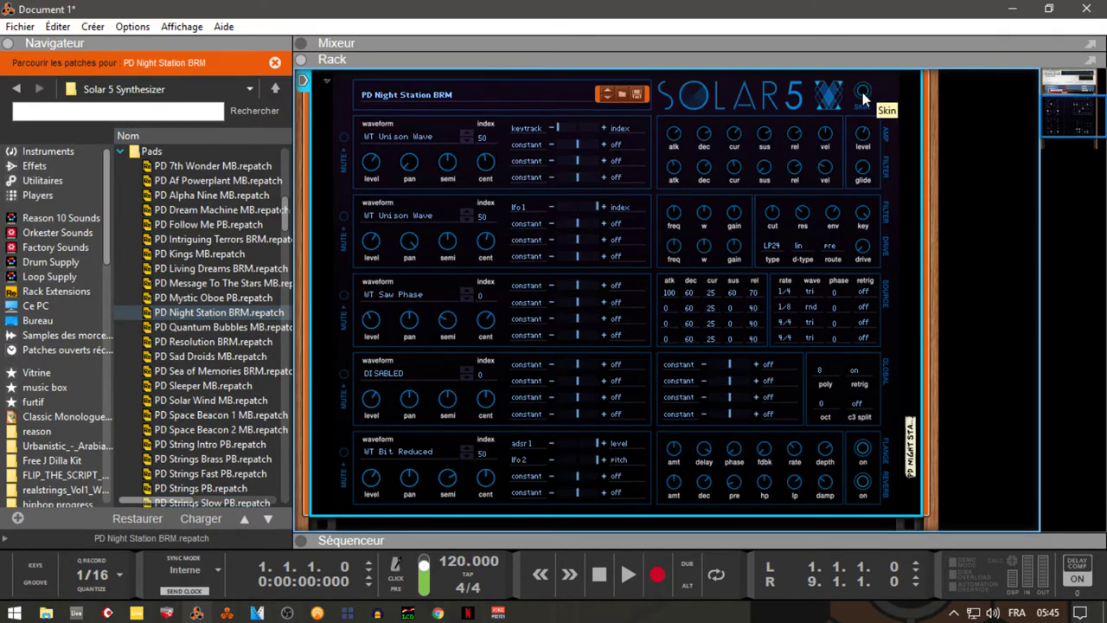
left_click(862, 96)
left_click(863, 95)
left_click(862, 95)
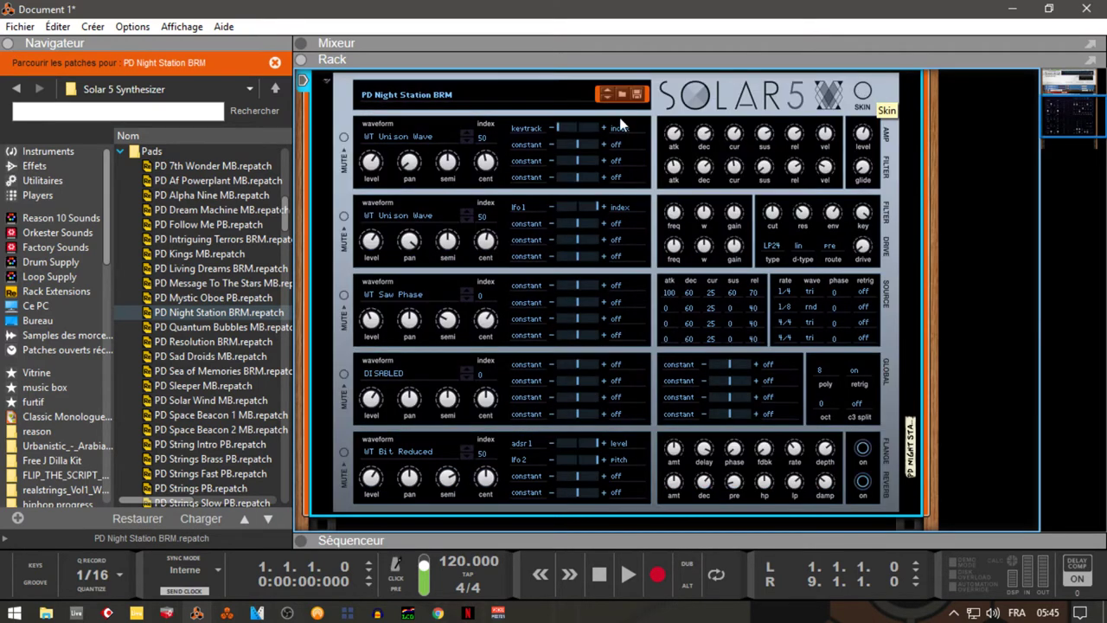
Load the PD Space Beacon 2 MB patch and inspect the Solar 5's rear panel before returning to its front.
left_click_drag(264, 430, 523, 367)
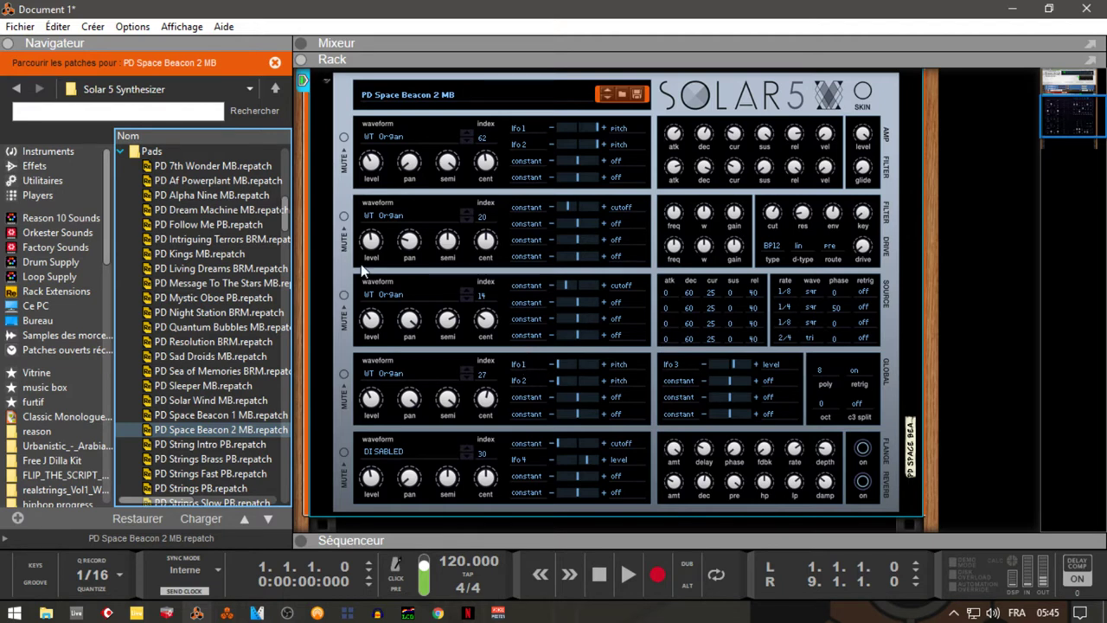
key("Tab")
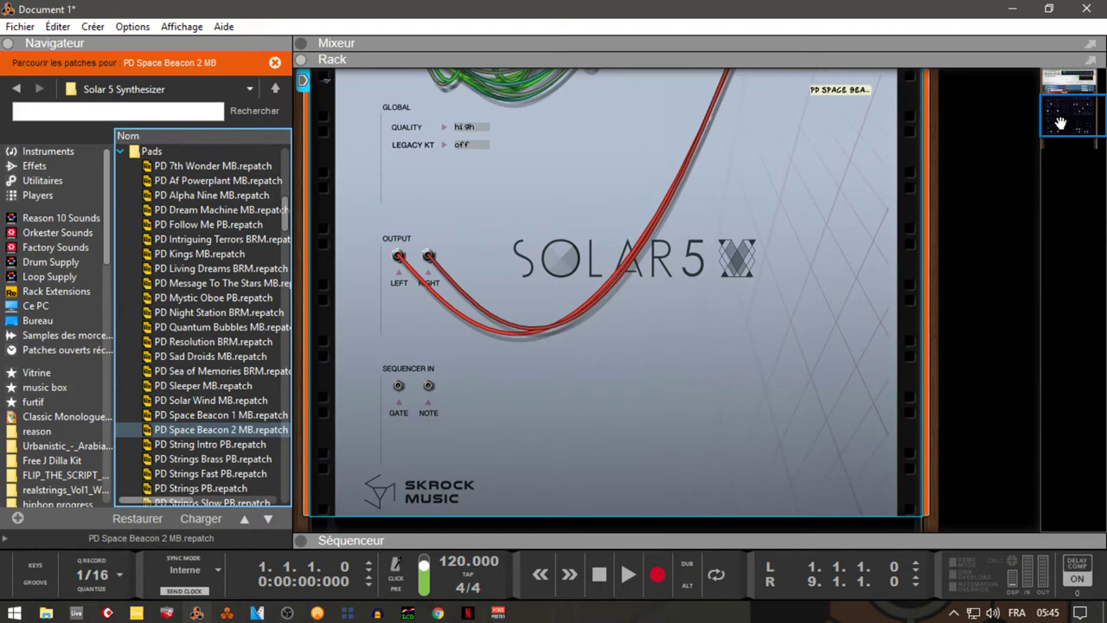
left_click_drag(1060, 124, 1062, 118)
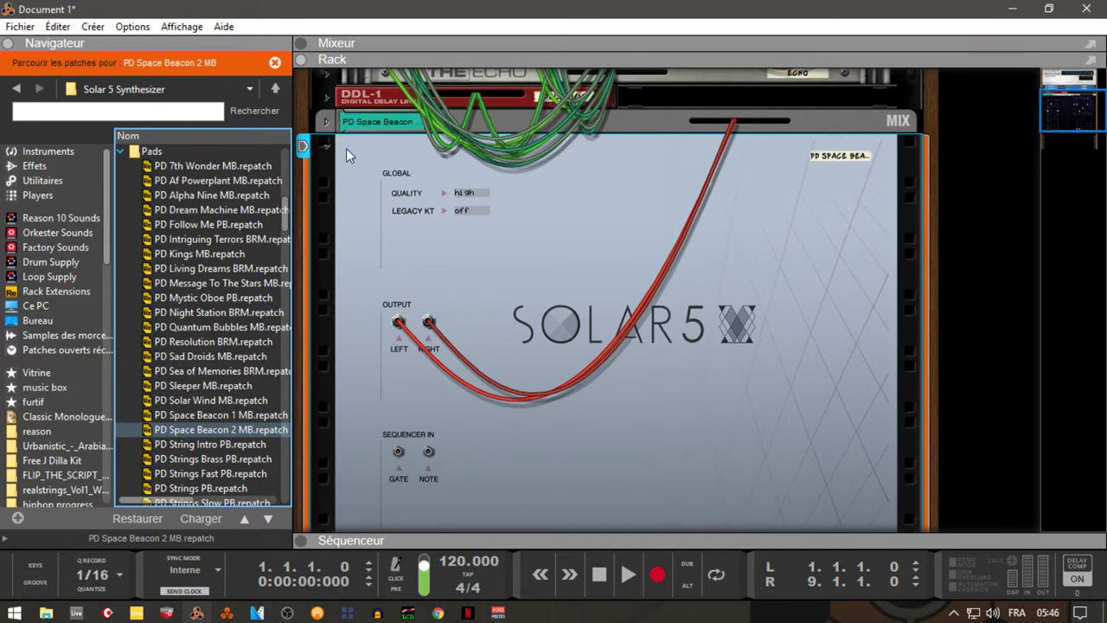
key("Tab")
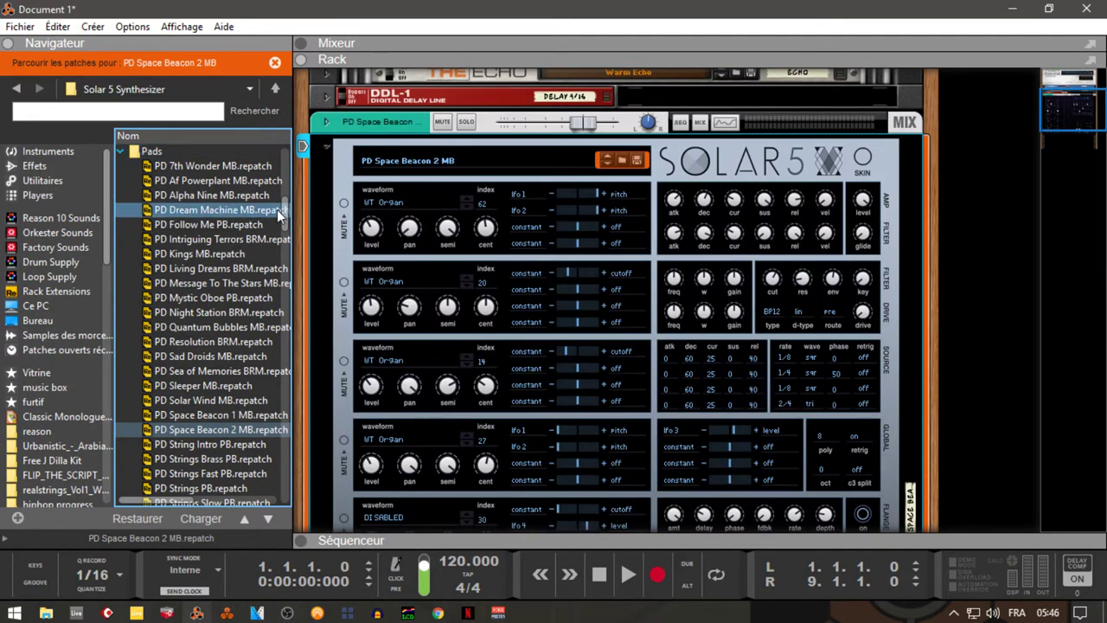
Collapse the Pads folder and replace the Solar 5 in the rack with the Nautilus Bass Synthesizer from the Skrock Music instruments.
left_click(125, 149)
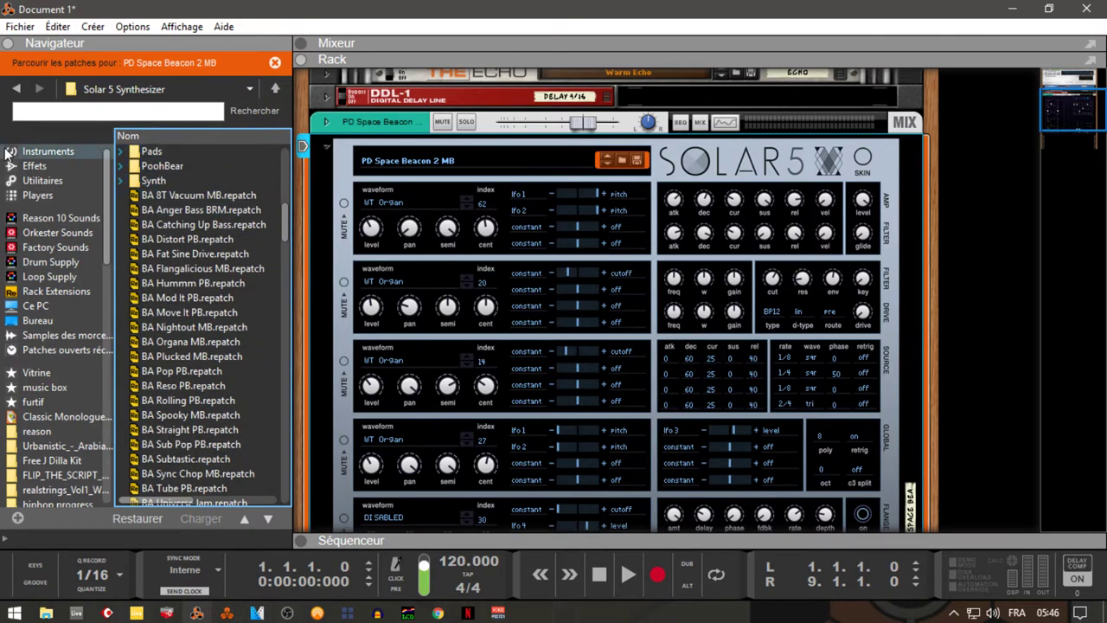
left_click(56, 151)
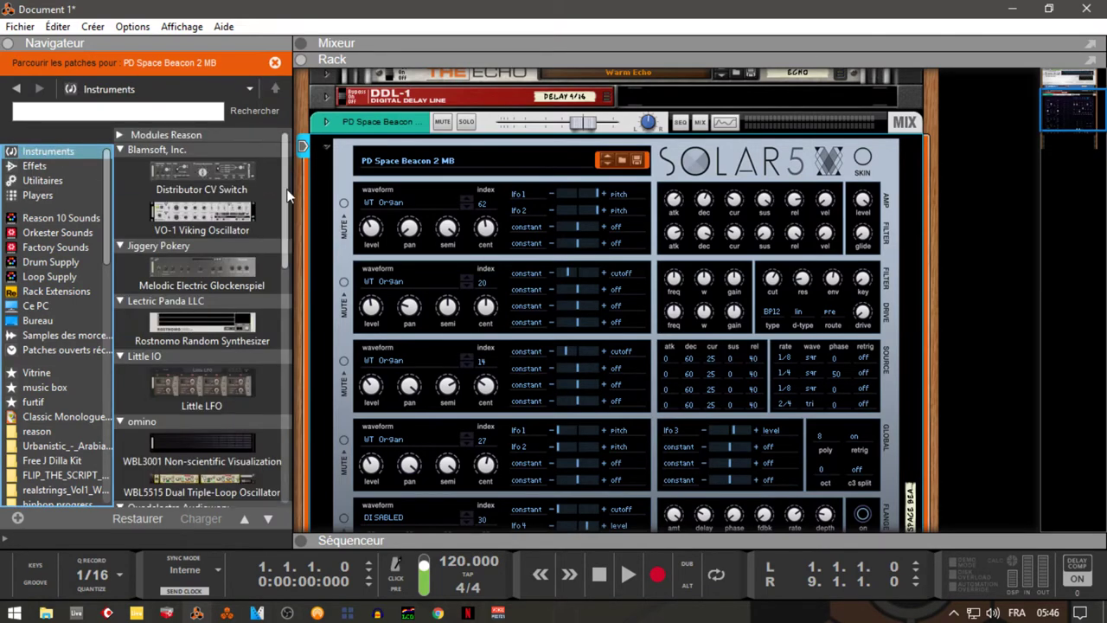
left_click_drag(285, 192, 277, 338)
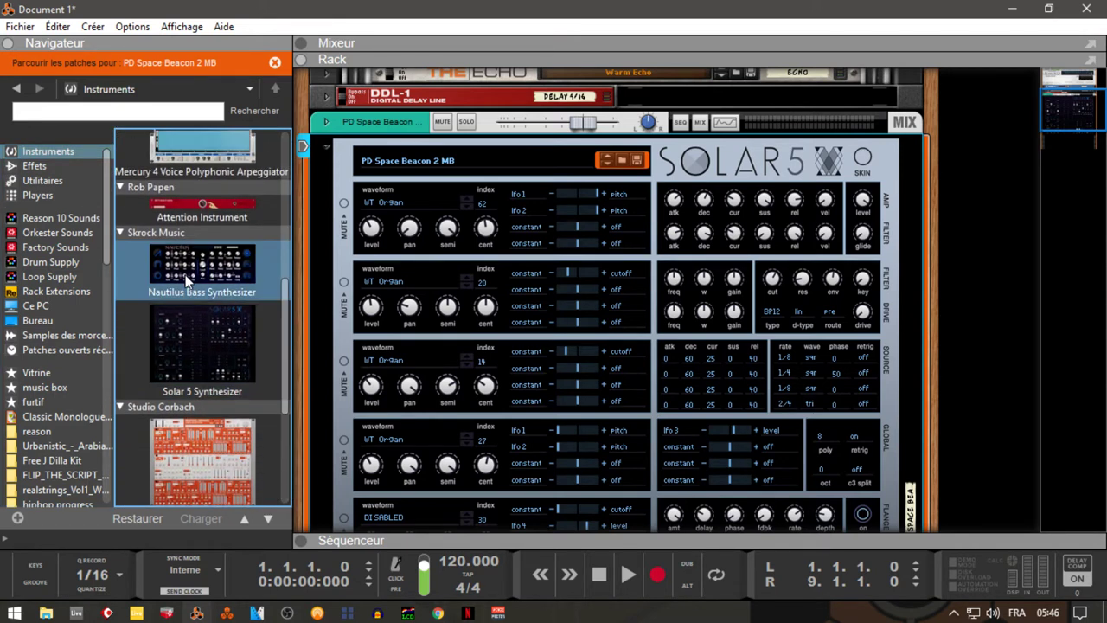
left_click_drag(192, 285, 460, 286)
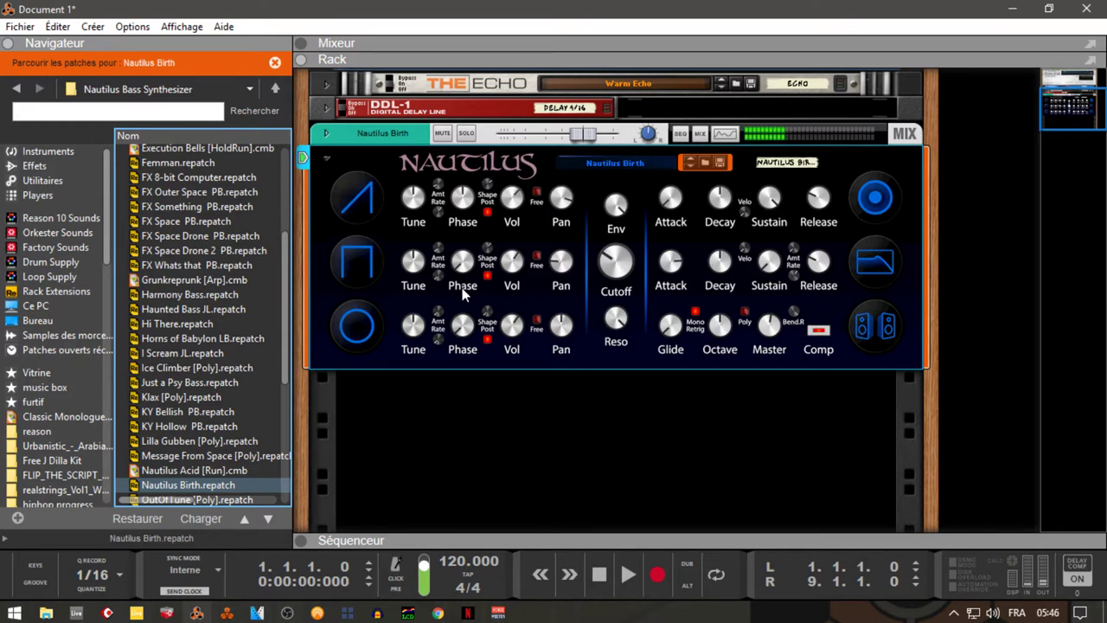
Browse the Nautilus Bass Synthesizer patches and load Bottles [Poly].
left_click(183, 224)
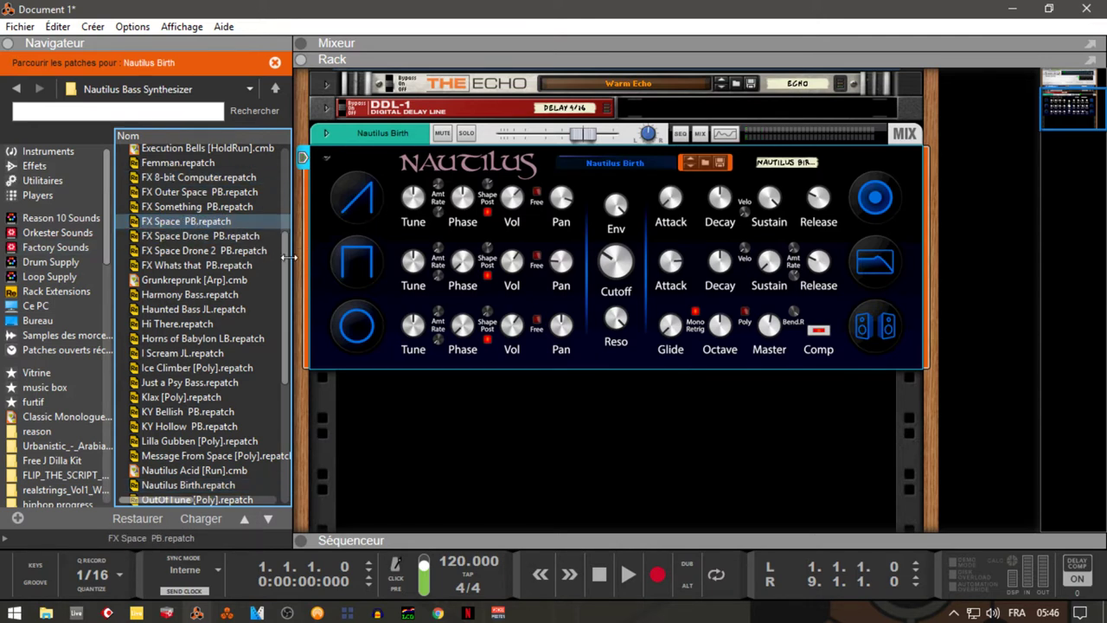
left_click_drag(286, 257, 285, 255)
scroll(286, 257, "up", 4)
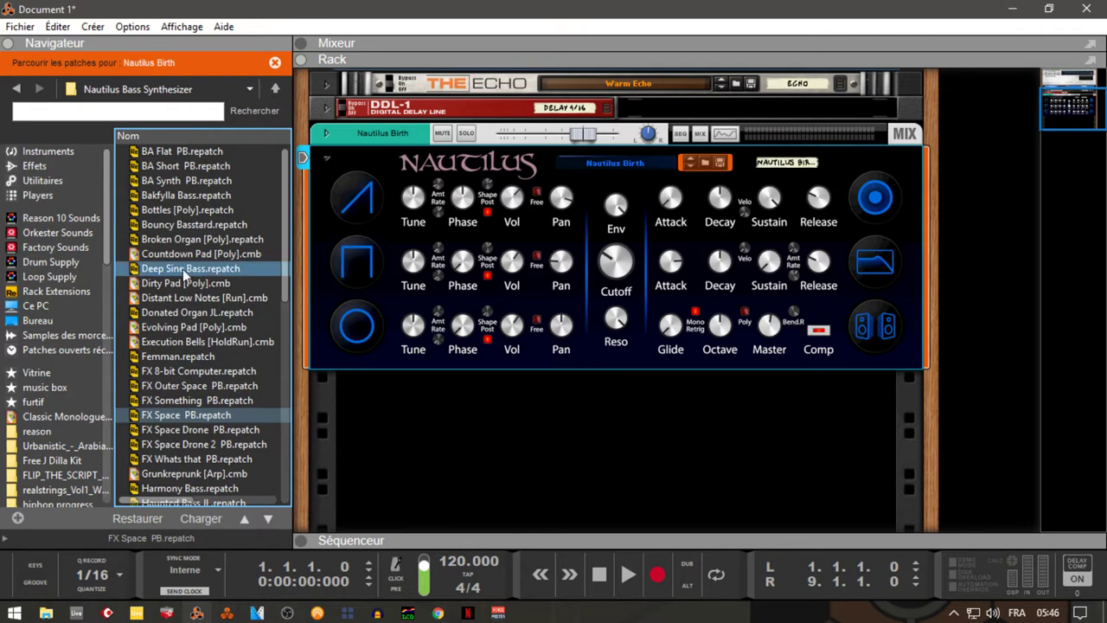
left_click(167, 211)
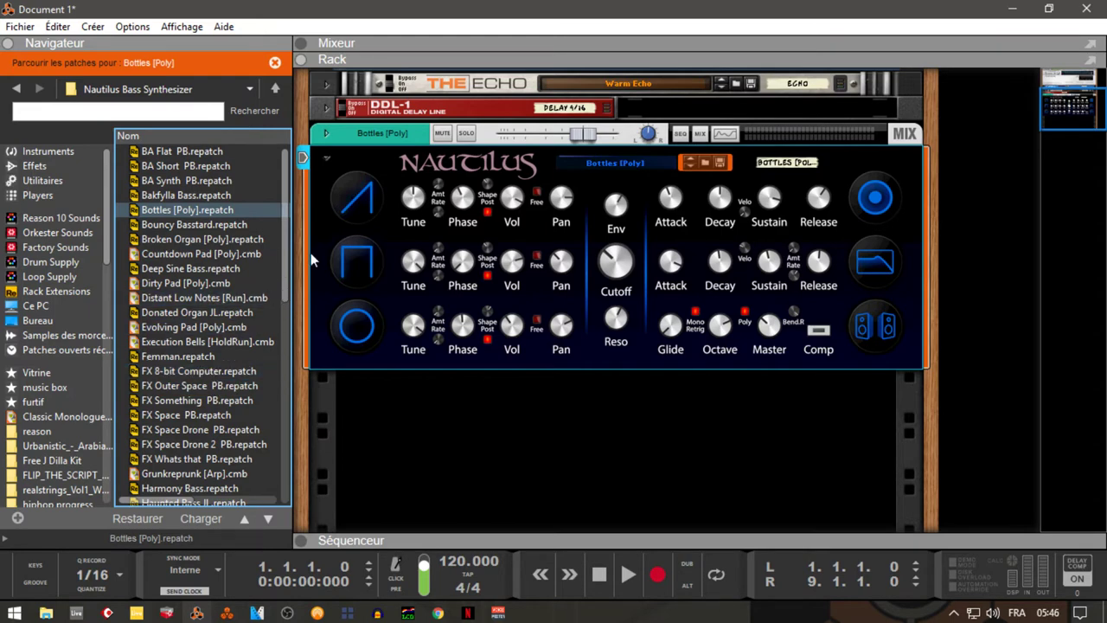
Load the Execution Bells [HoldRun] Combinator patch and show the devices inside it.
left_click(198, 343)
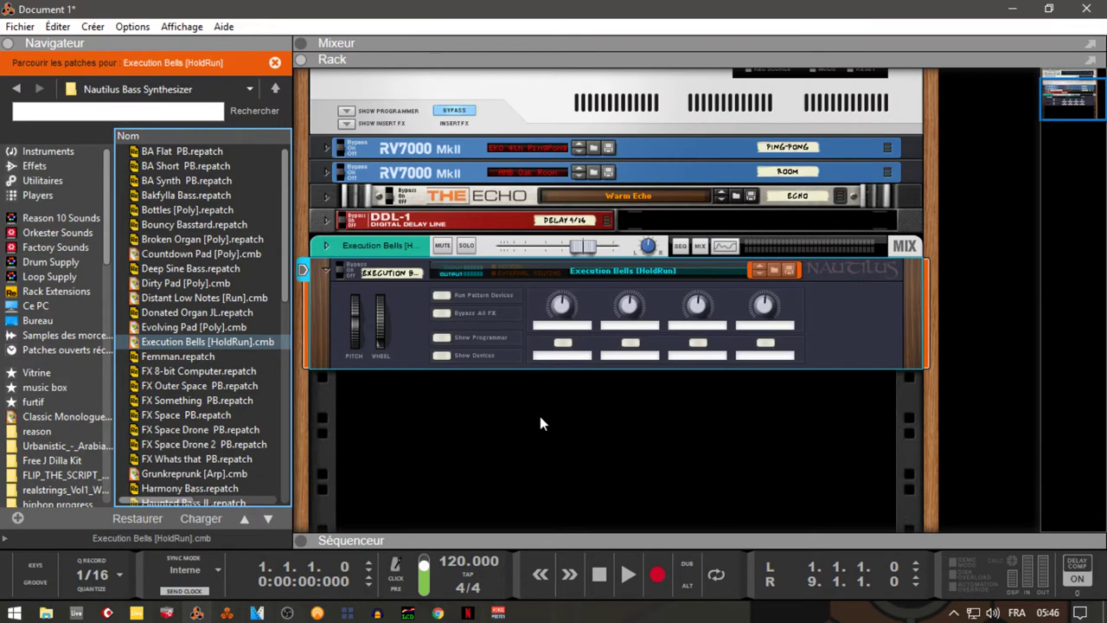
left_click(442, 355)
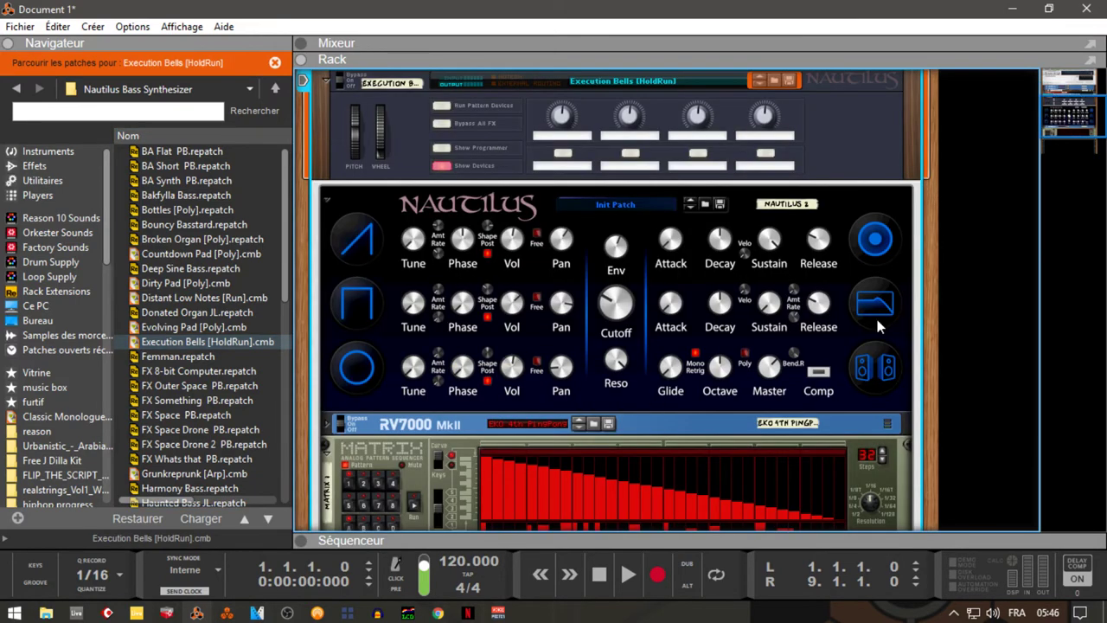
Play the project to audition the Execution Bells [HoldRun] pattern, and stop playback.
key("space")
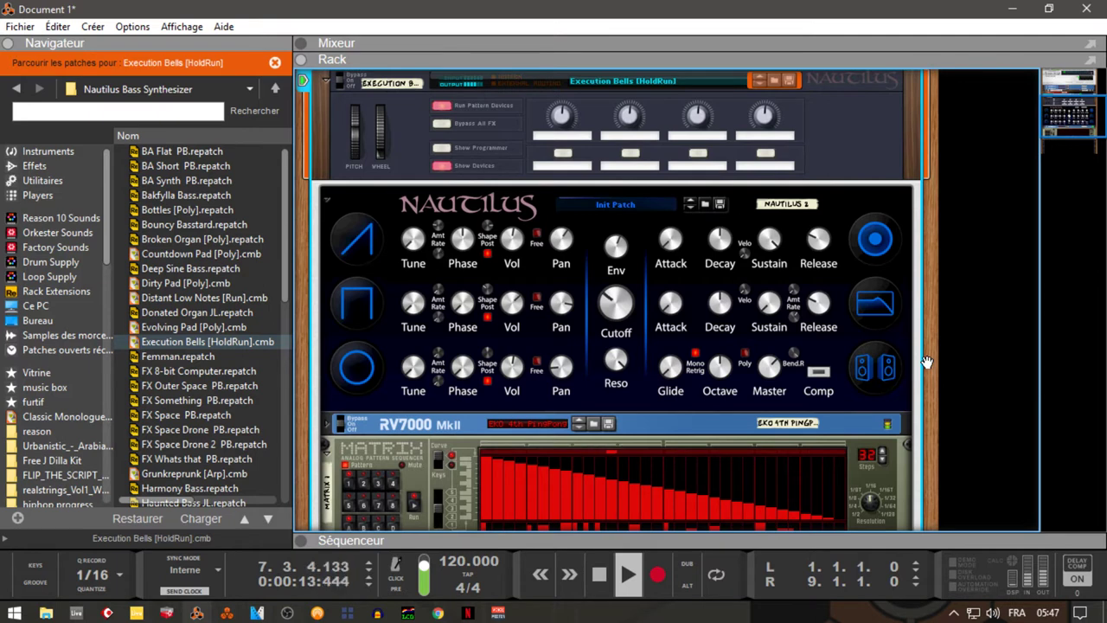
key("space")
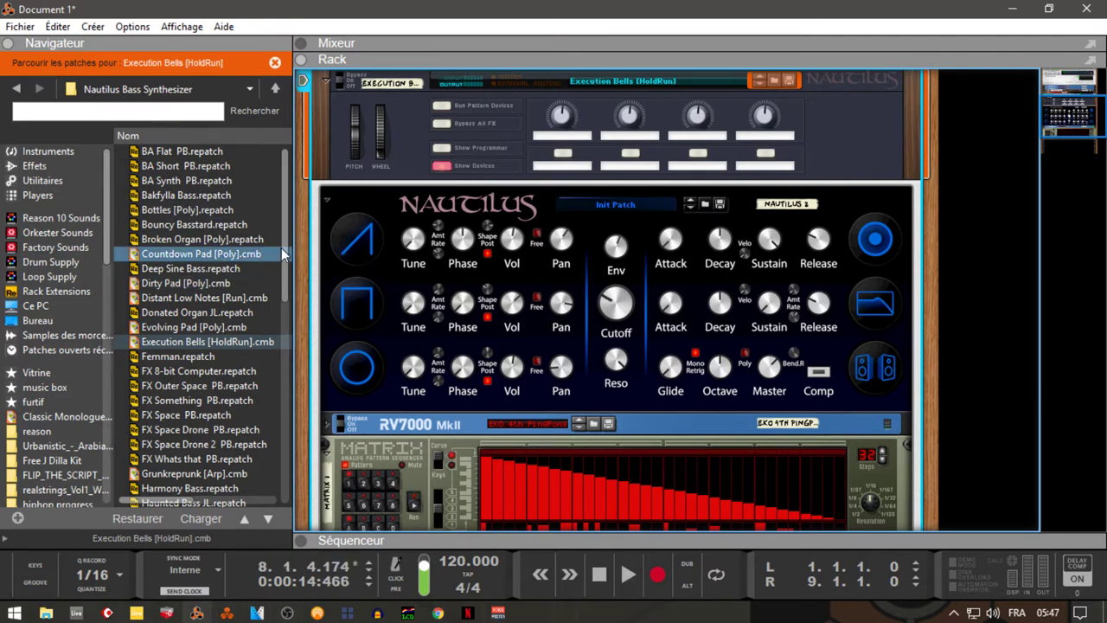
Load the KY Bellish PB patch followed by the I Scream JL patch from the Nautilus Bass Synthesizer folder.
left_click_drag(283, 252, 279, 371)
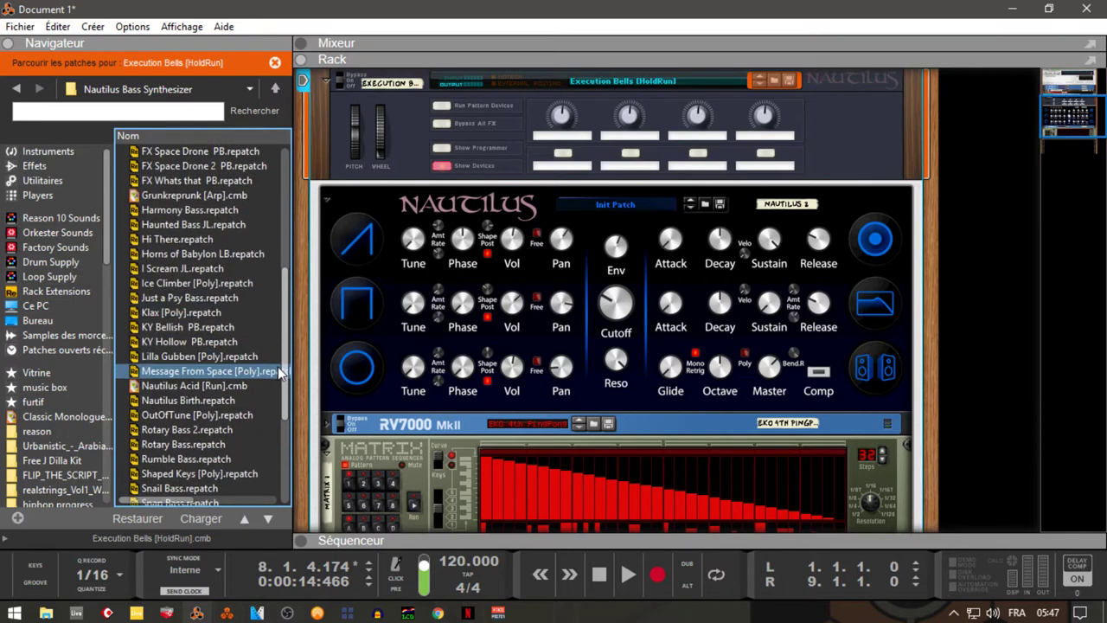
left_click(216, 327)
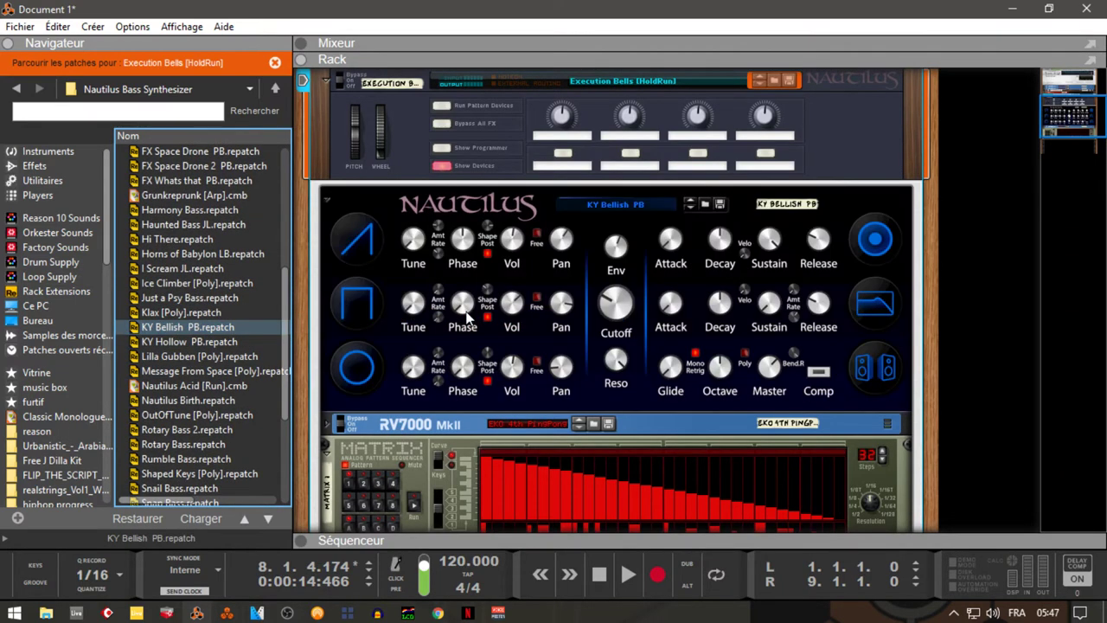
left_click(146, 270)
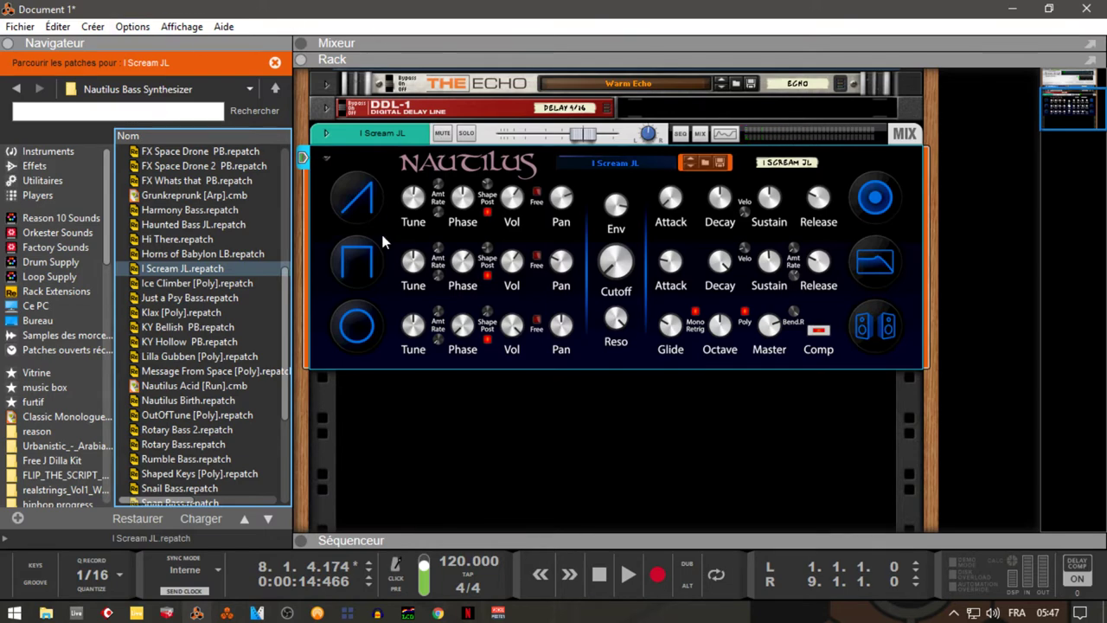
scroll(289, 364, "up", 6)
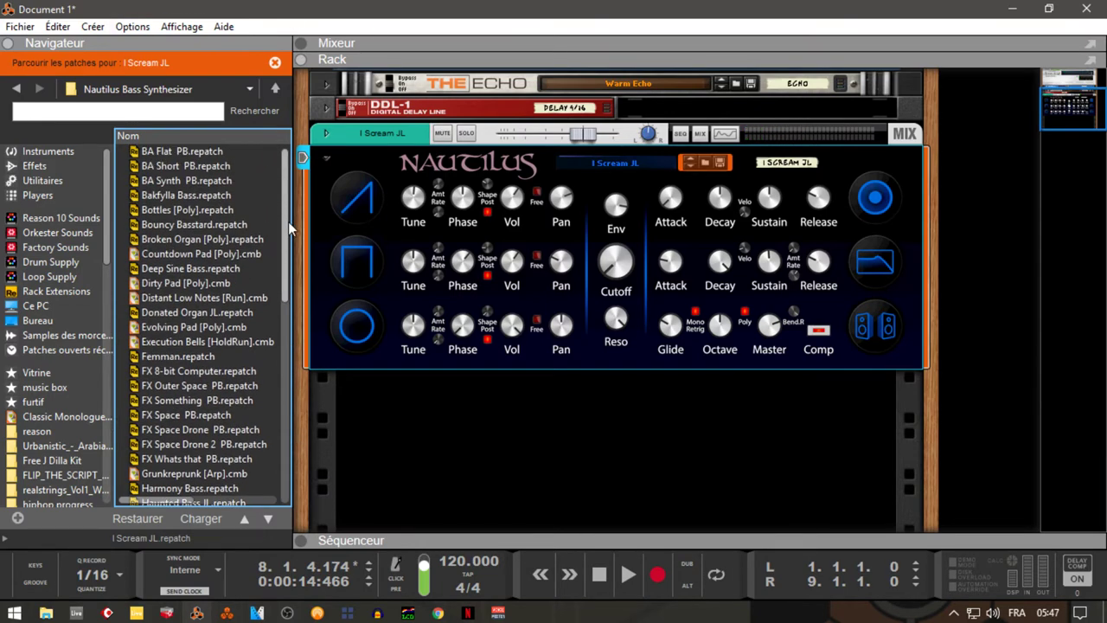
Collapse the Skrock Music instruments and replace the Nautilus with the Mixfood Orange Sample-based Synth from Studio Corbach.
left_click(82, 152)
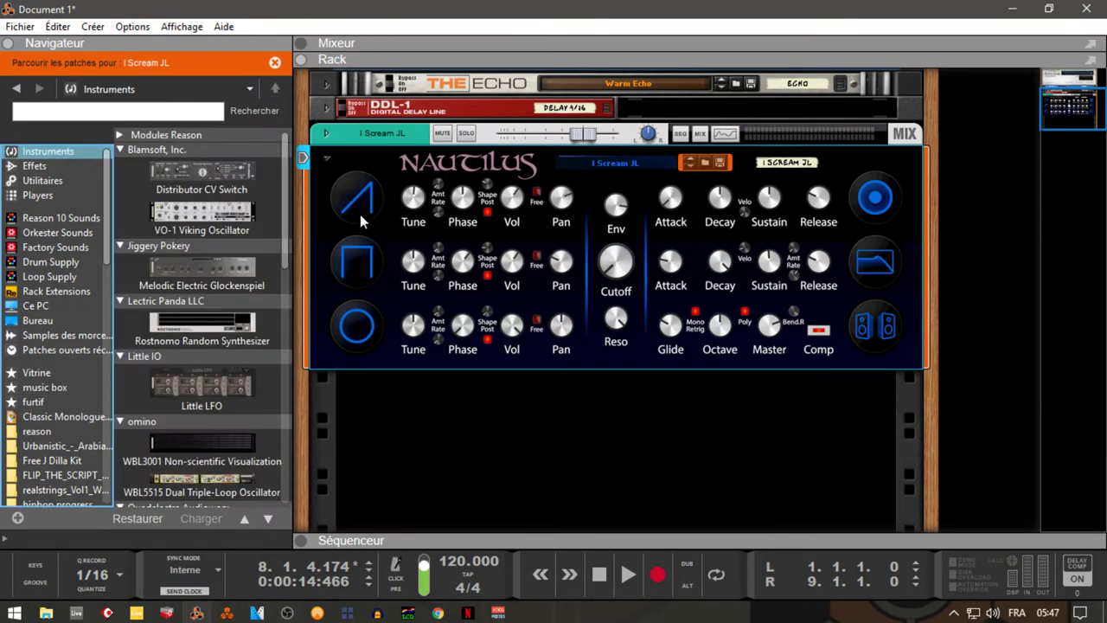
left_click_drag(285, 247, 288, 416)
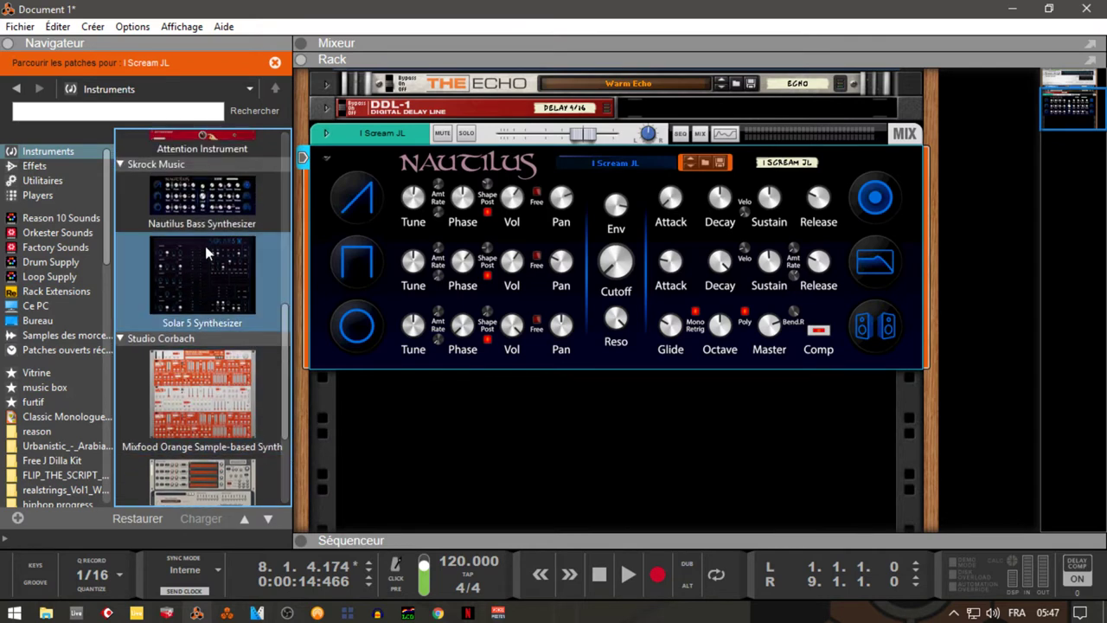
left_click(171, 184)
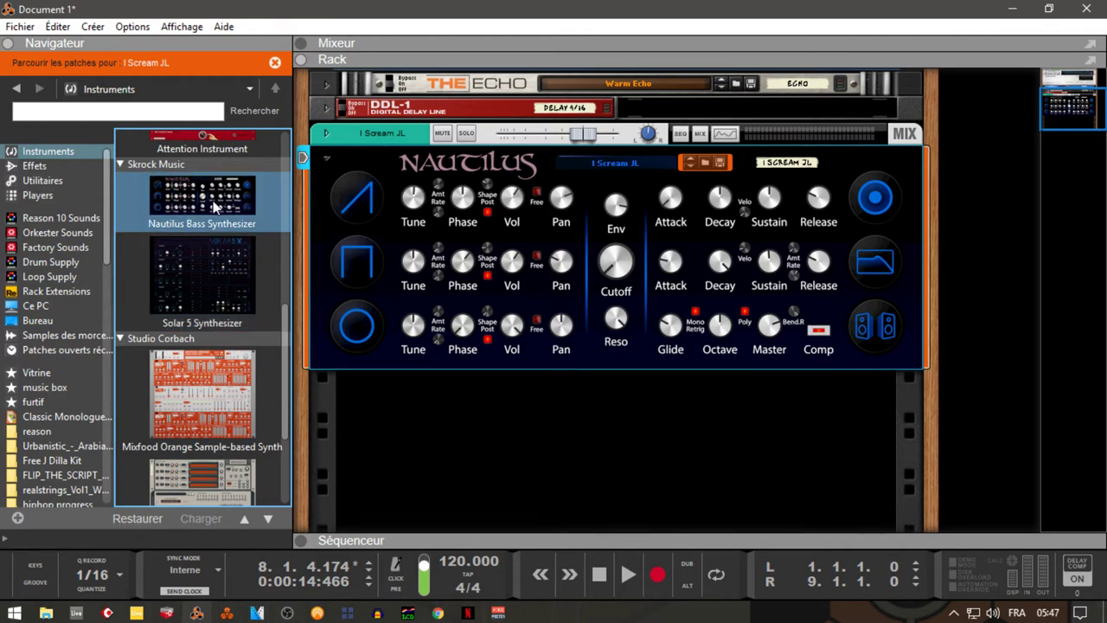
left_click(224, 285)
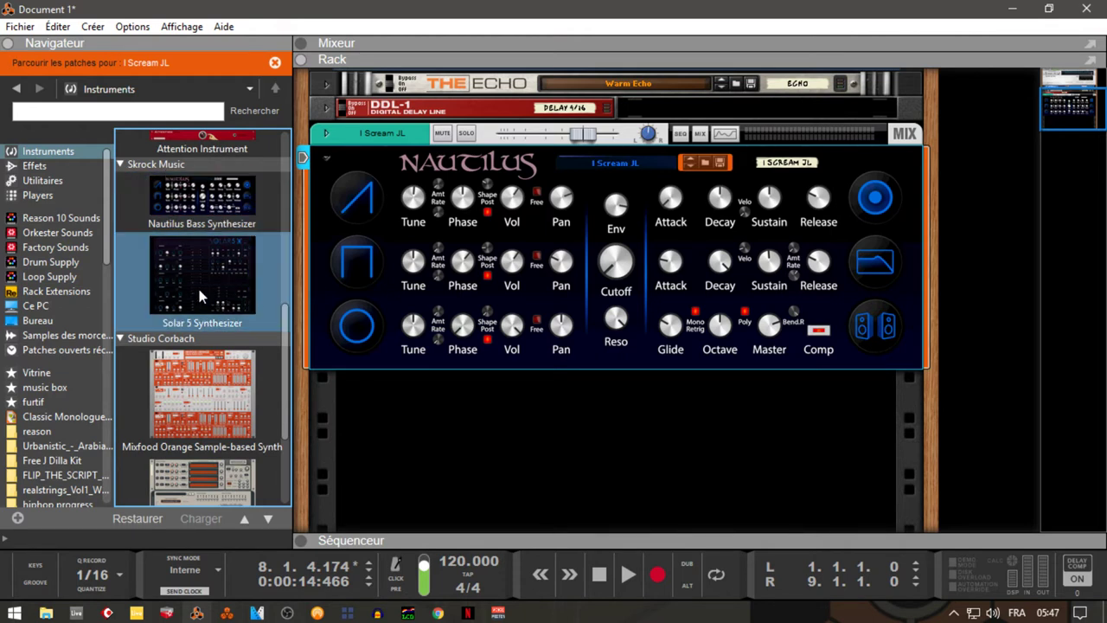
left_click(121, 166)
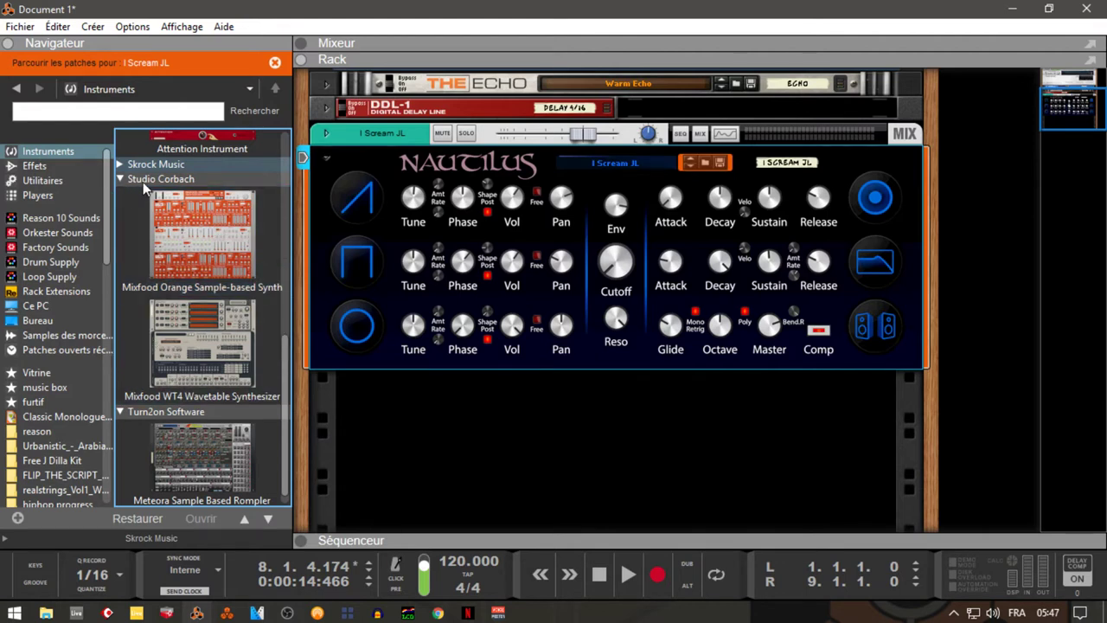
left_click(193, 259)
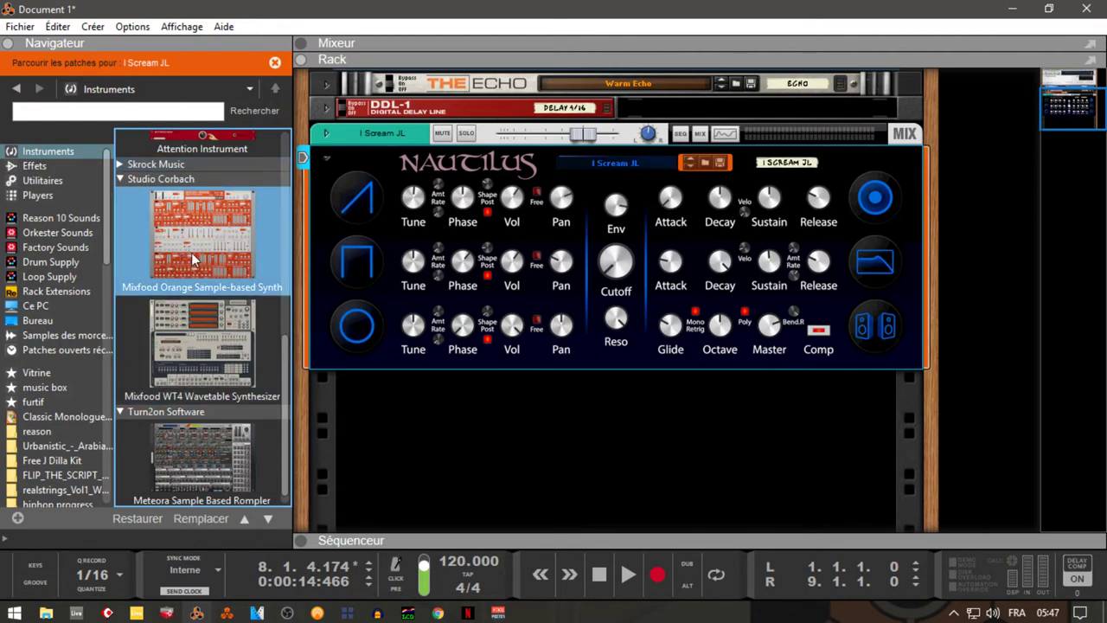
left_click_drag(194, 259, 499, 250)
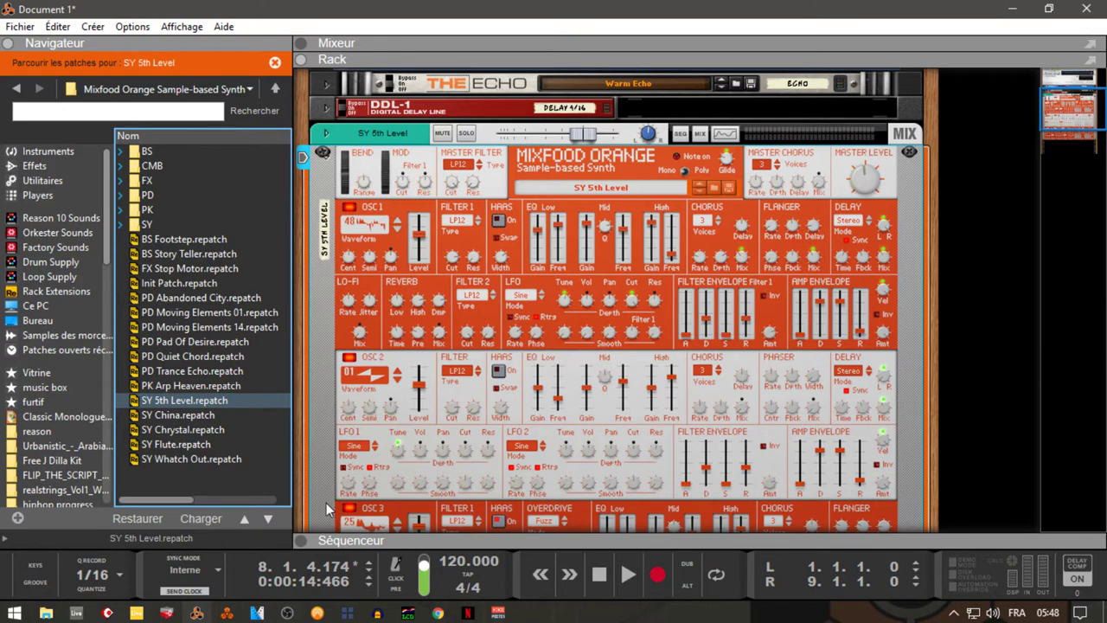
Show the sequencer and audition the BS Babble, BS Backwards and BS Bass Lead patches from the BS folder.
left_click(302, 540)
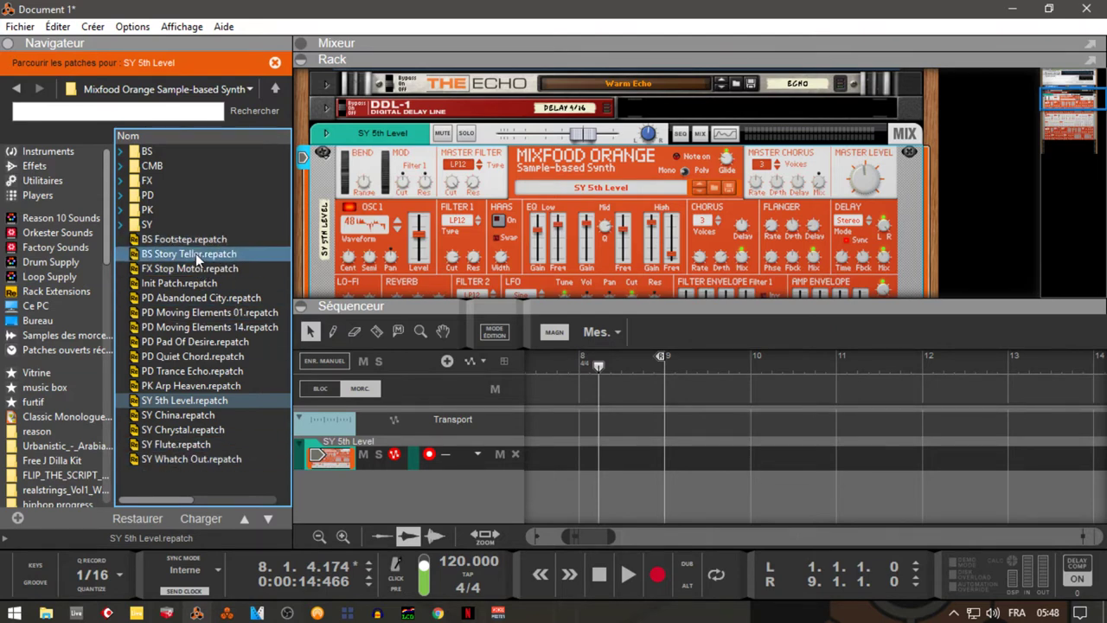
left_click(121, 152)
left_click(192, 167)
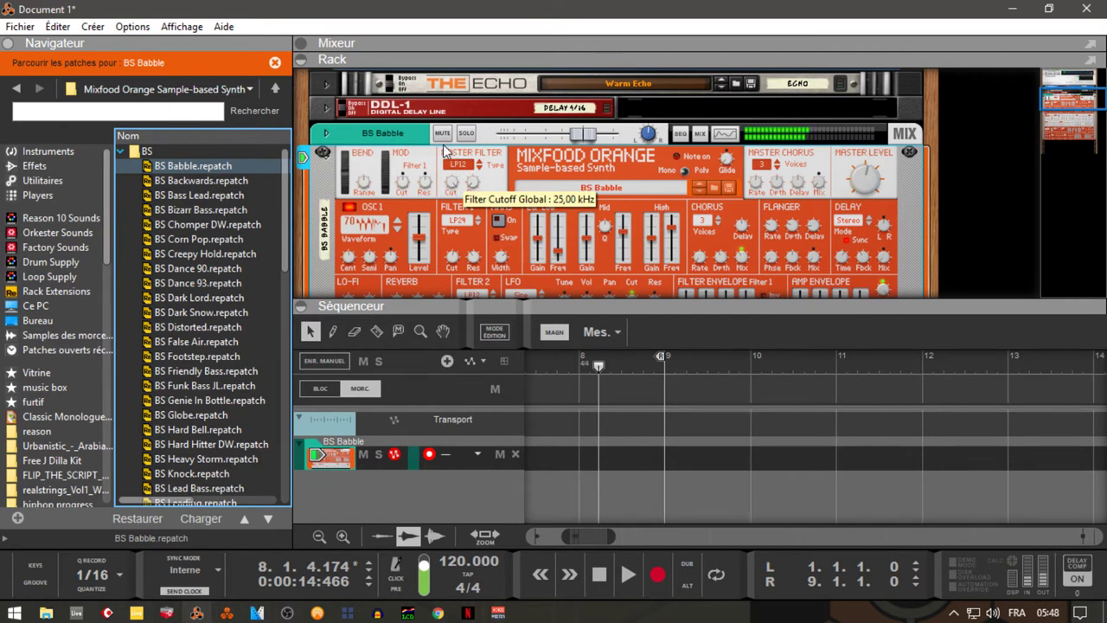
left_click_drag(201, 180, 611, 190)
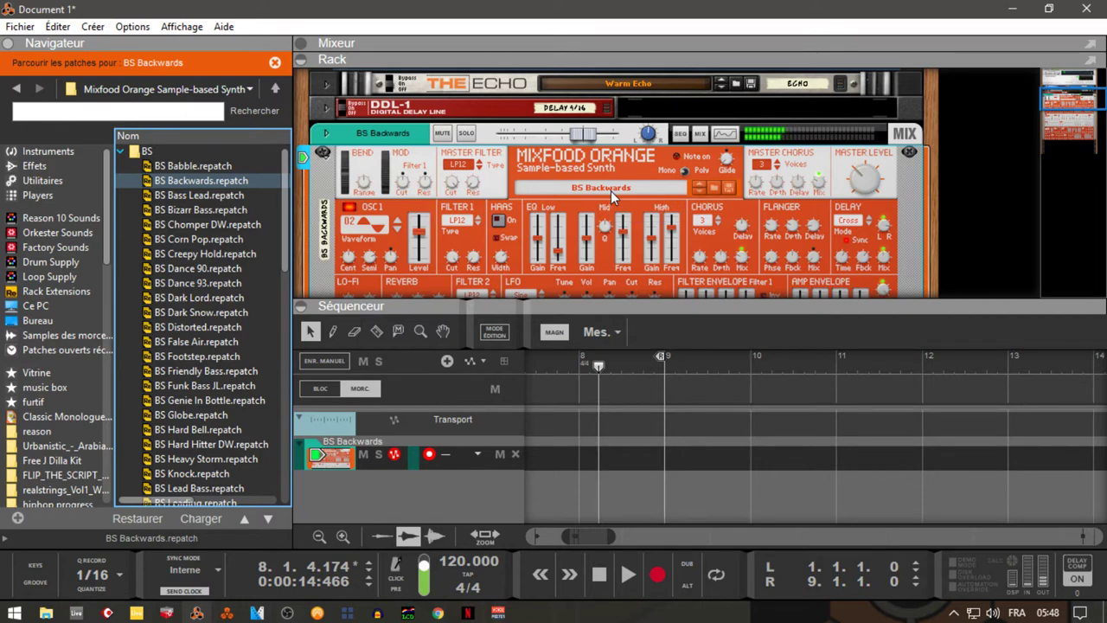
left_click_drag(211, 198, 520, 202)
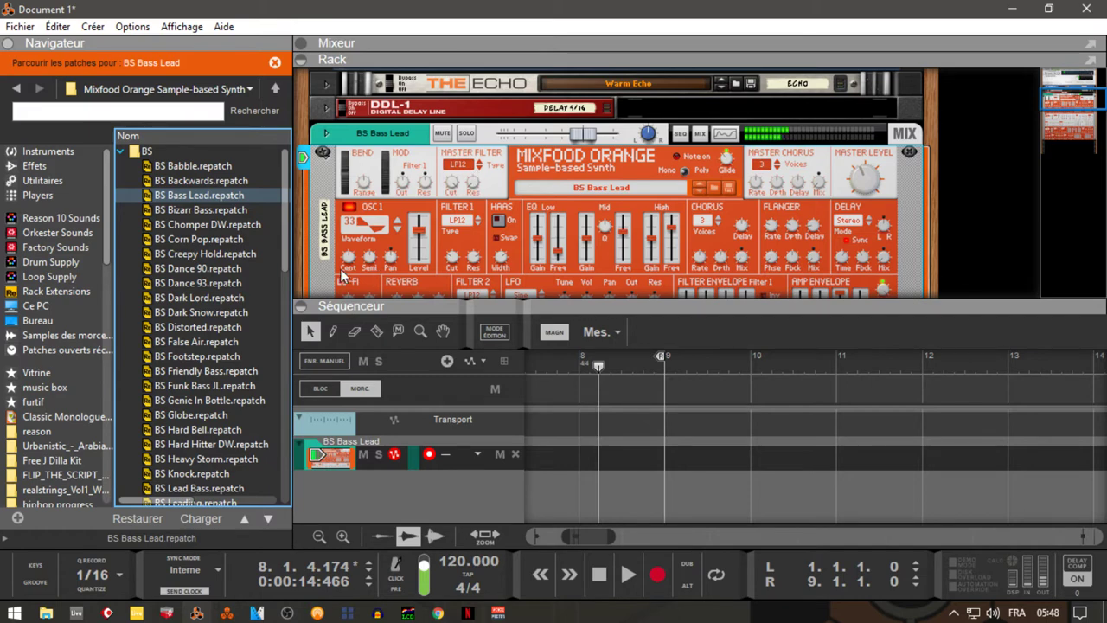
Load the BS Dance 90 patch, replace it with BS Dance 93, and collapse the BS folder.
left_click_drag(242, 267, 593, 219)
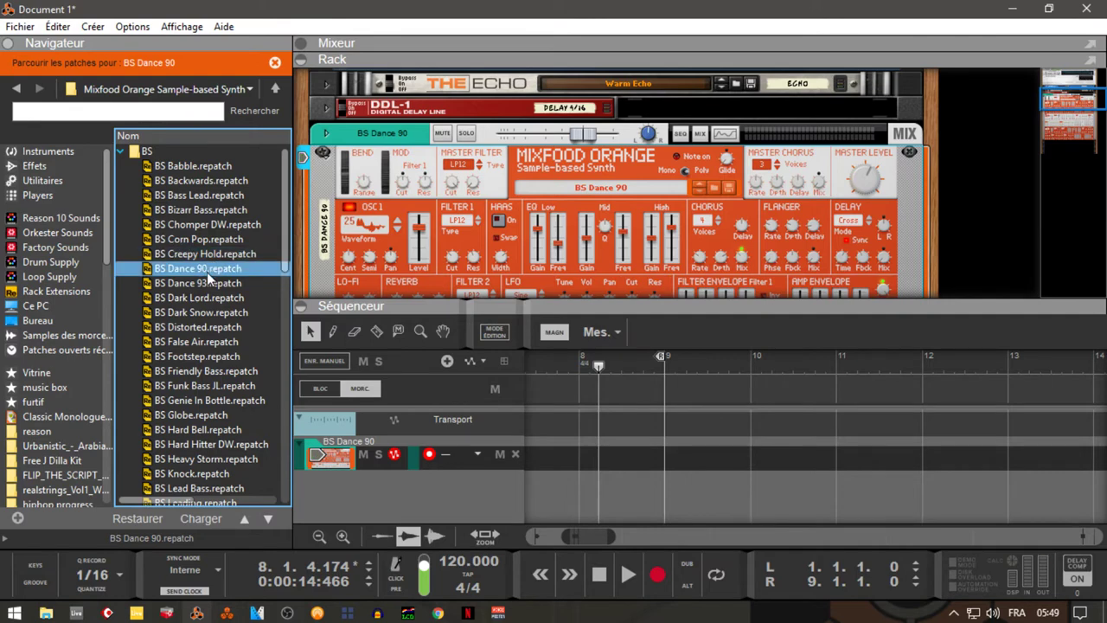
left_click_drag(201, 282, 471, 237)
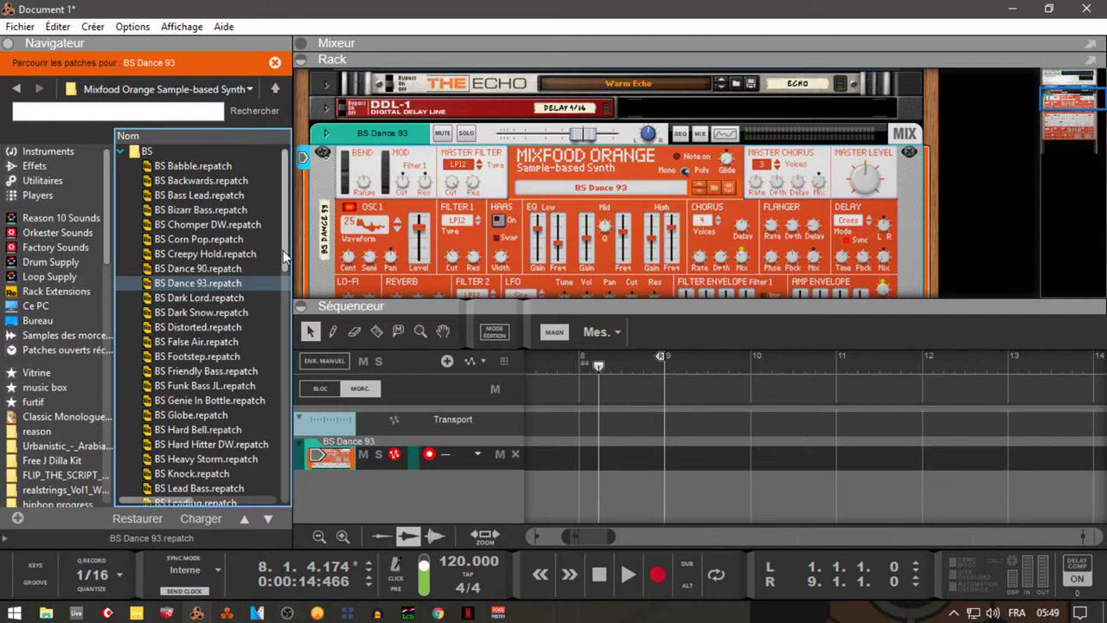
left_click_drag(283, 250, 303, 185)
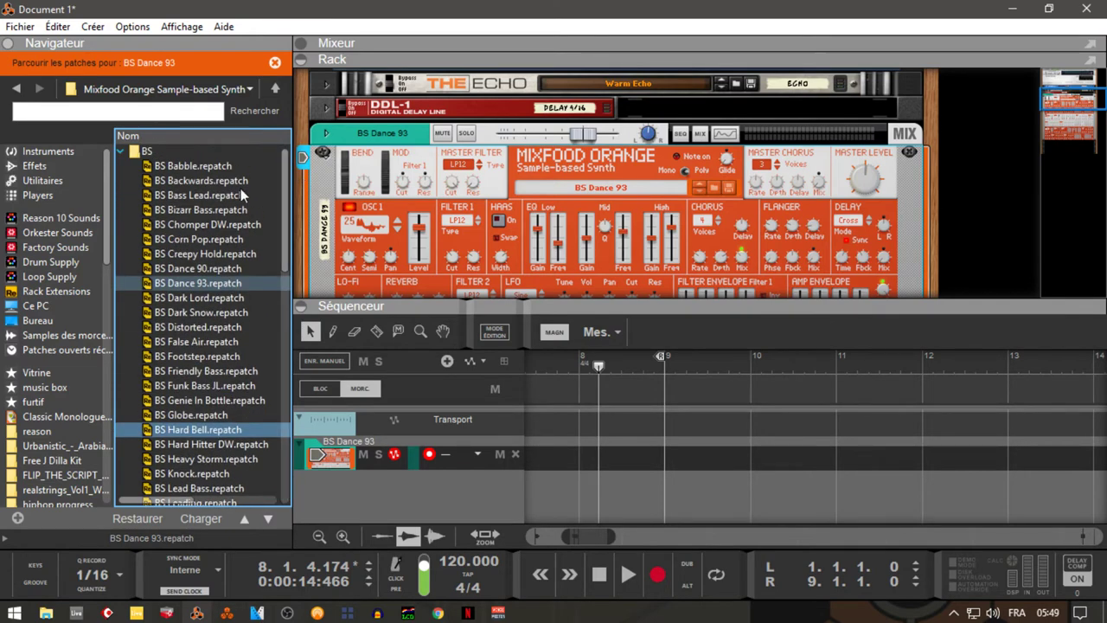
left_click(121, 152)
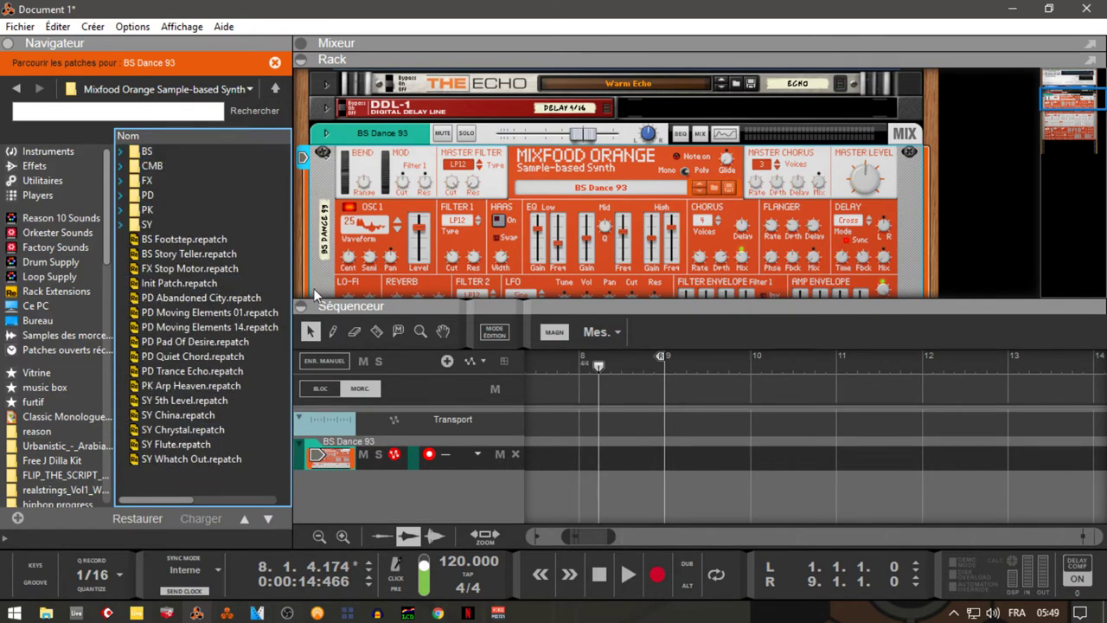
Hide the sequencer and examine the Mixfood Orange's oscillator, filter and effect sections in the enlarged rack.
left_click(302, 307)
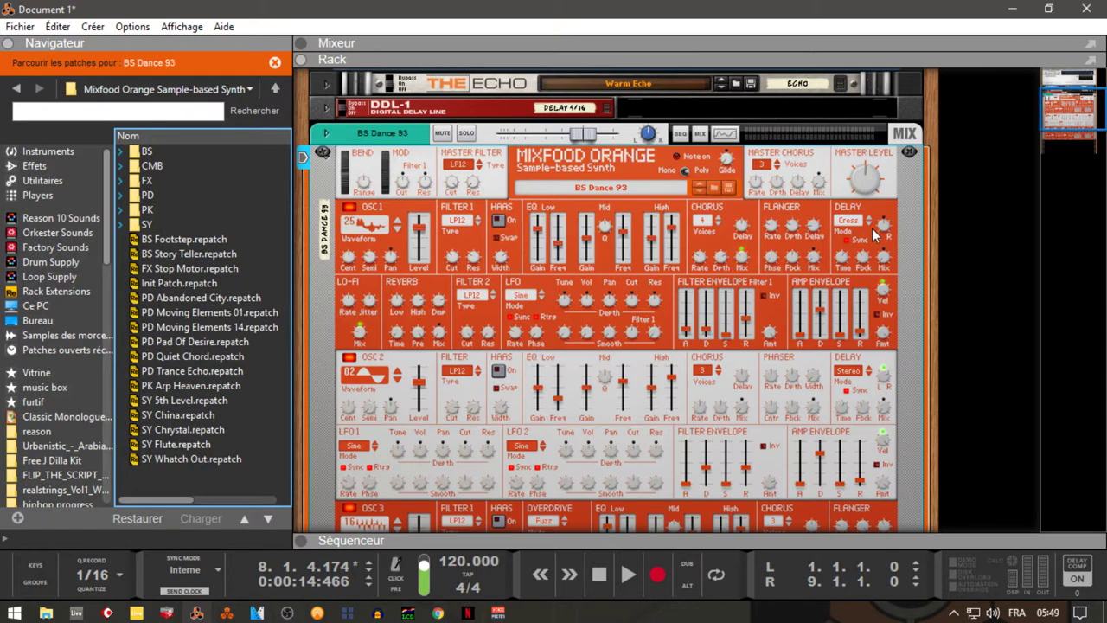
left_click_drag(1059, 103, 1066, 114)
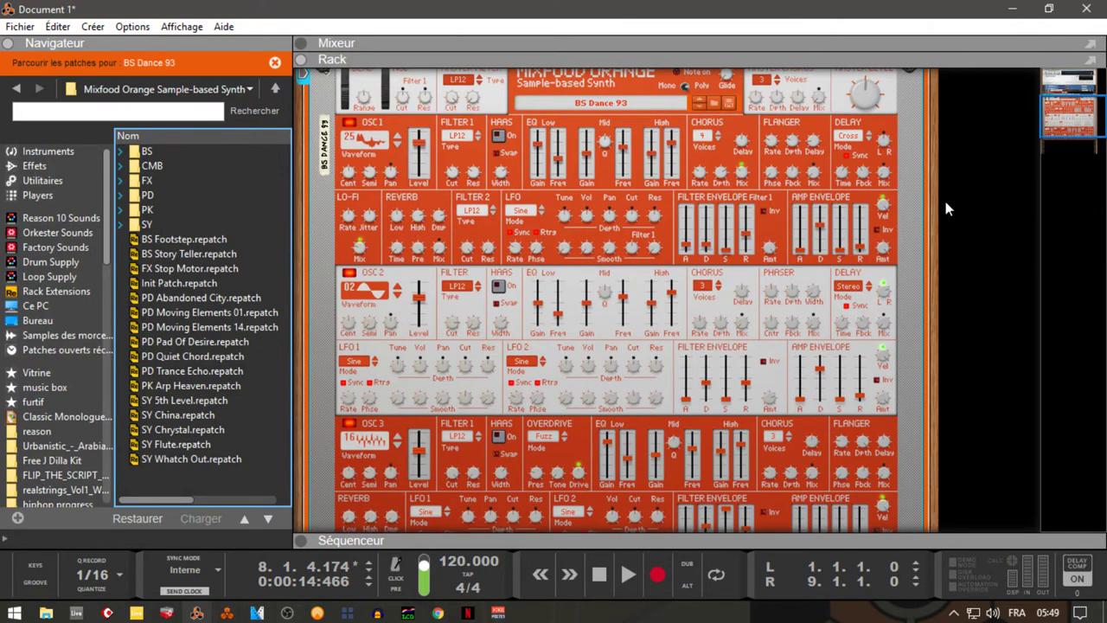
mouse_move(1050, 121)
left_mouse_down()
mouse_move(1046, 110)
mouse_move(1045, 122)
left_mouse_up()
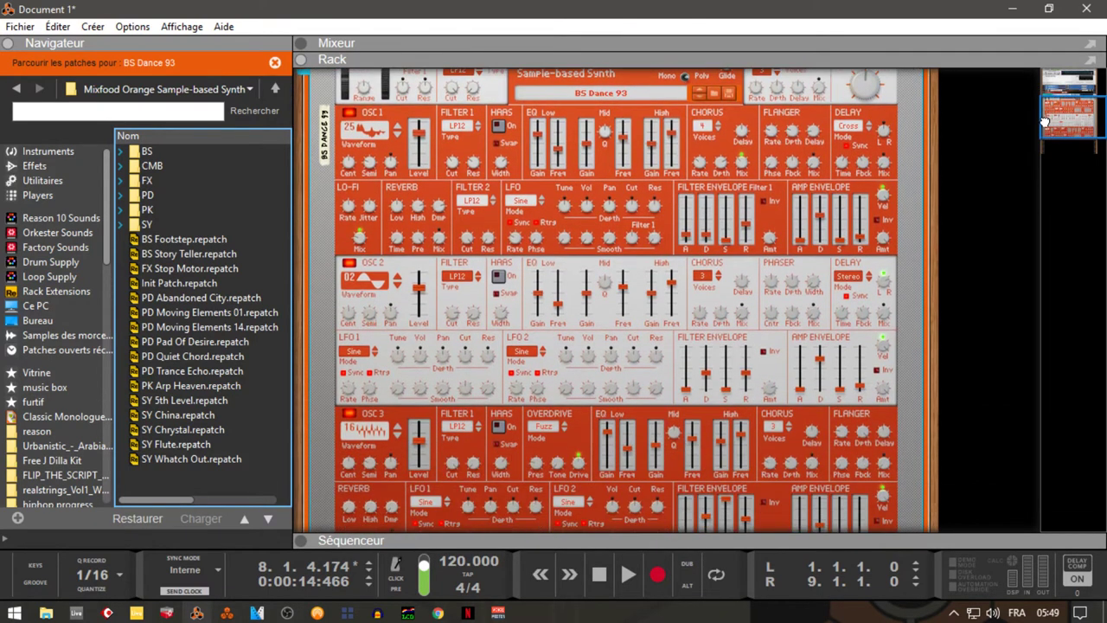
Load the CMB Arp Combi (RPG8) patch from the CMB folder and show the devices inside the Combinator.
left_click(120, 165)
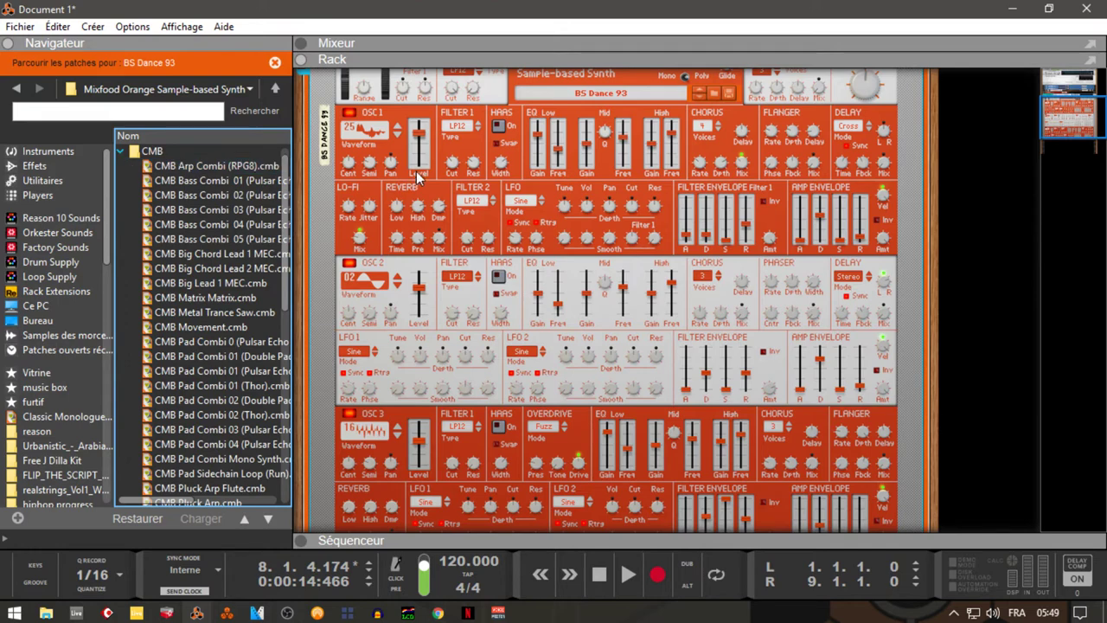
left_click_drag(1057, 114, 1054, 109)
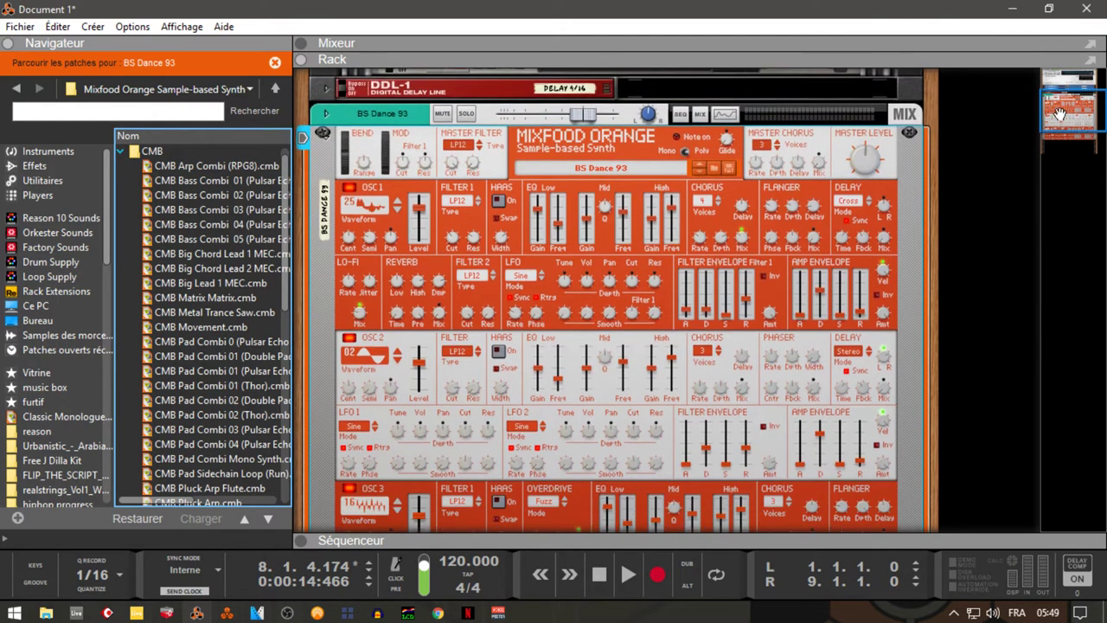
left_click(223, 169)
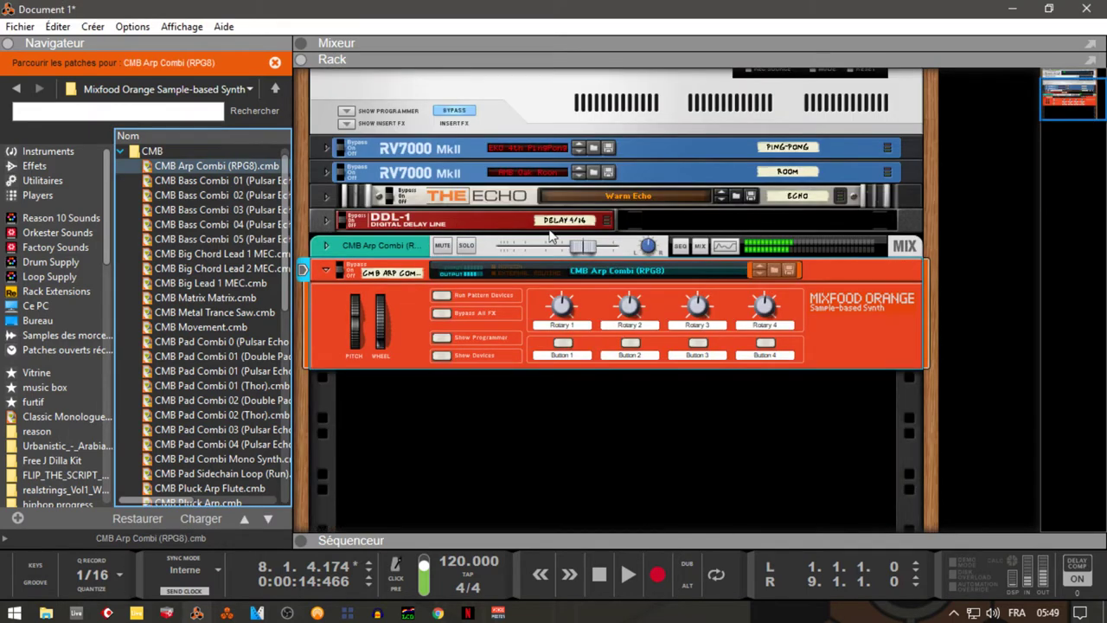
left_click(441, 355)
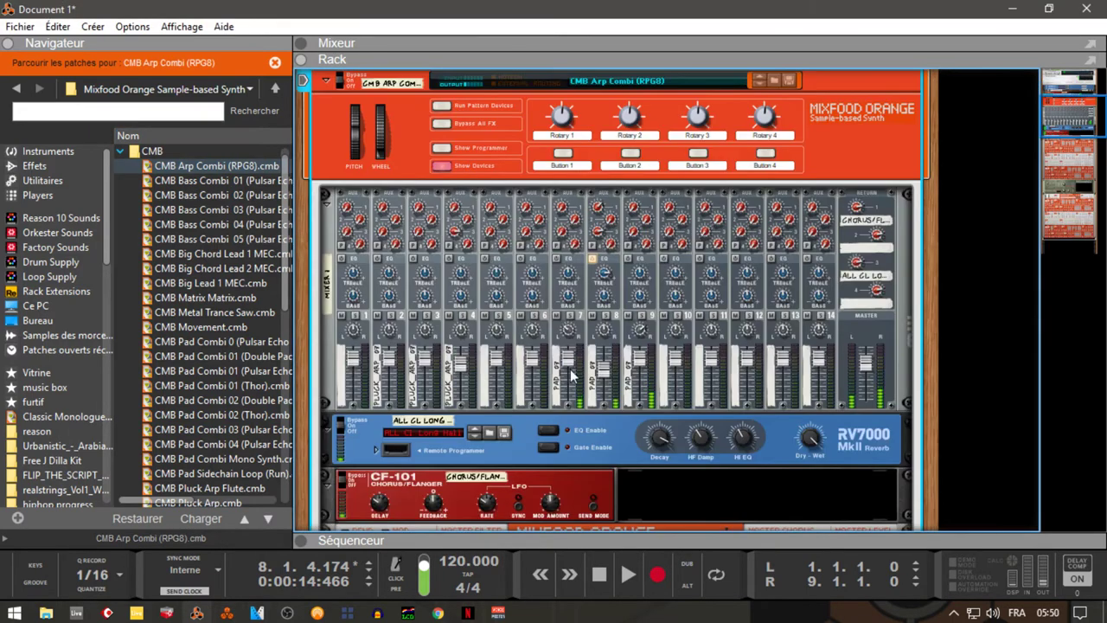
left_click_drag(1078, 113, 1081, 218)
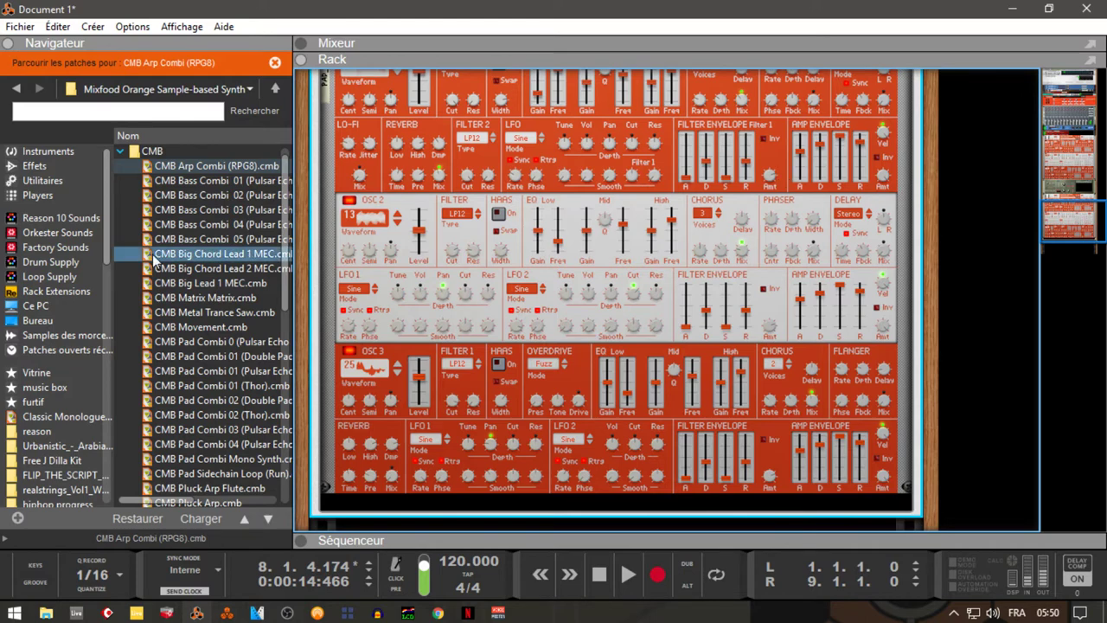
Hide the Arp Combi's inner devices and load the CMB Big Chord Lead 1 MEC patch into the Combinator.
left_click(222, 243)
mouse_move(221, 251)
left_mouse_down()
mouse_move(618, 239)
mouse_move(162, 281)
mouse_move(208, 268)
left_mouse_up()
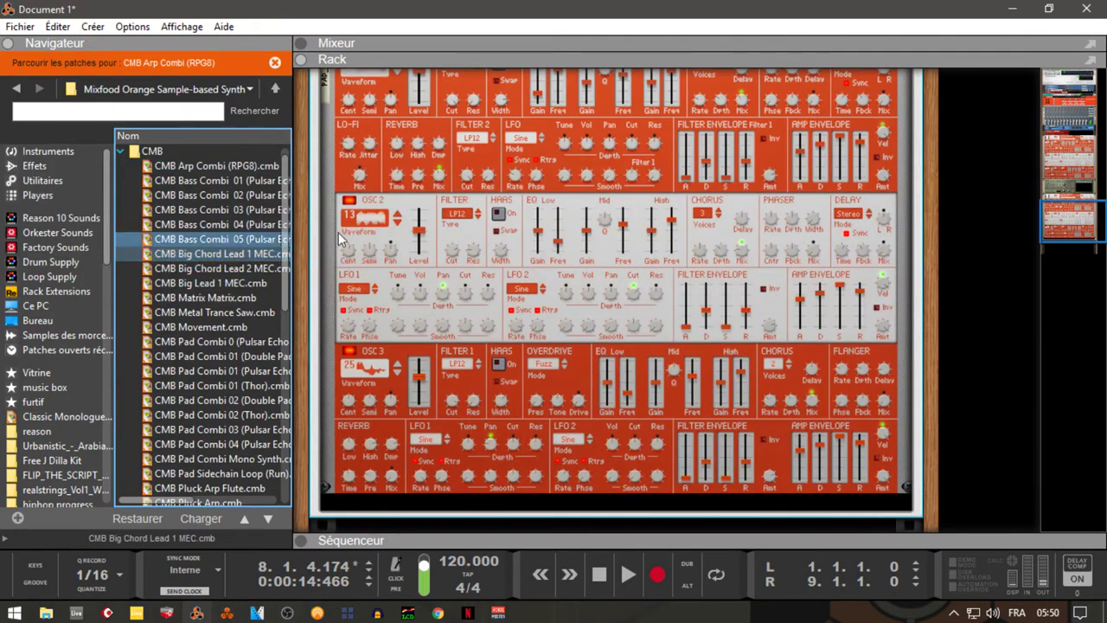
left_click_drag(1065, 212, 1049, 102)
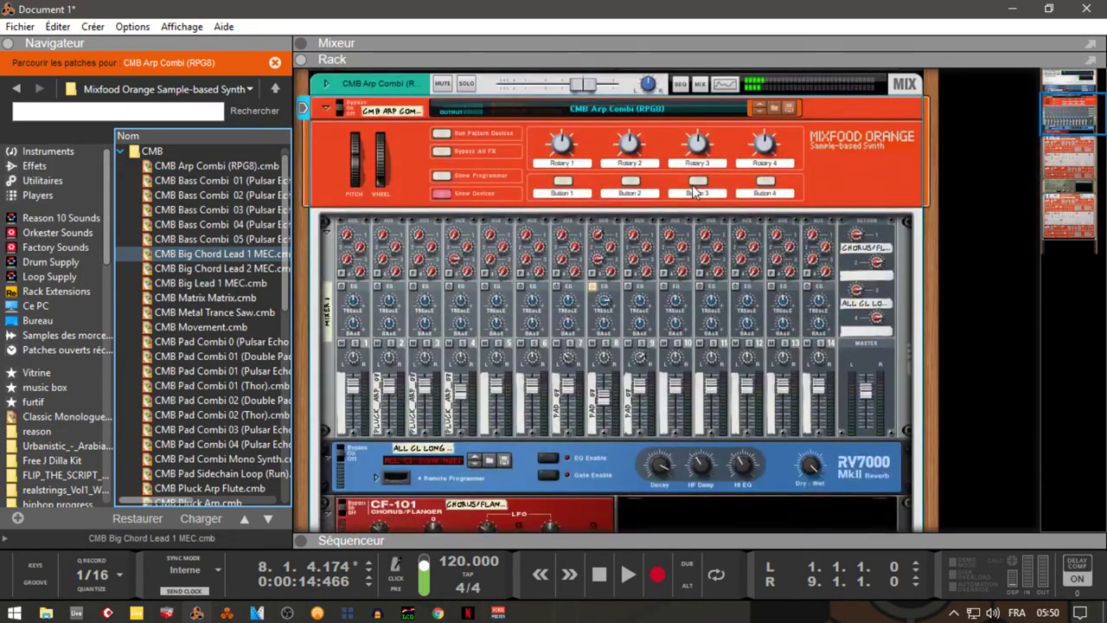
left_click(436, 197)
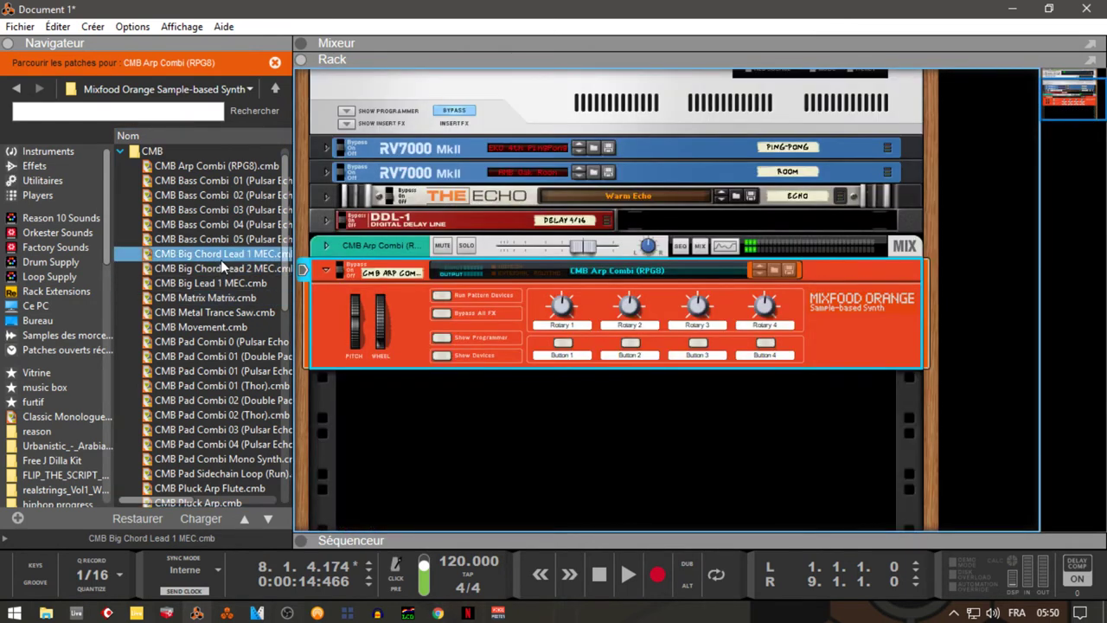
left_click_drag(222, 257, 481, 370)
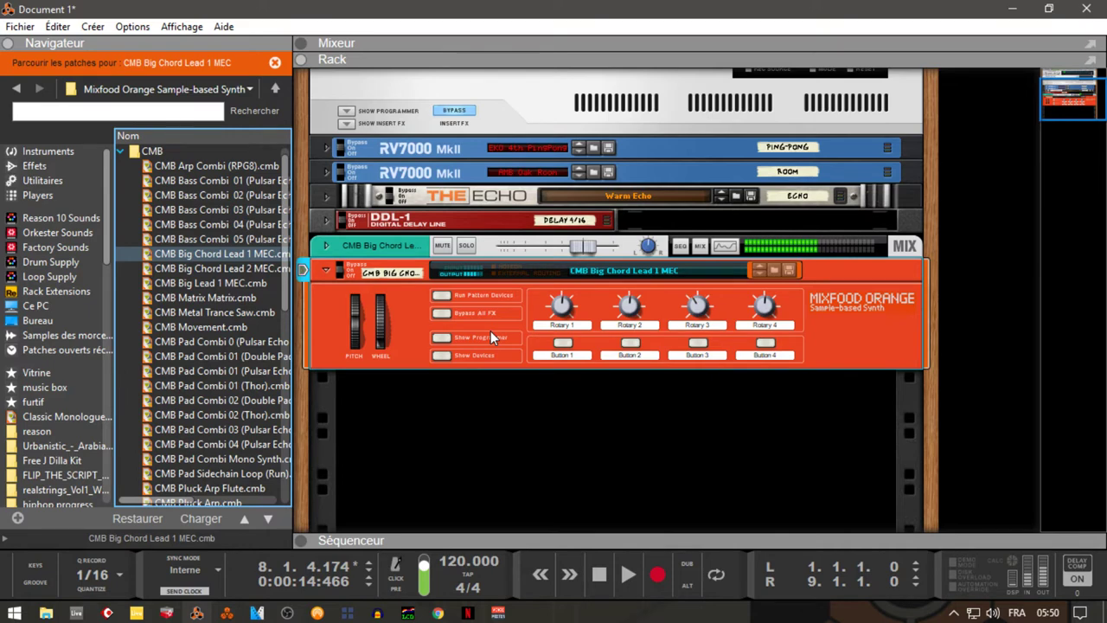
Show the devices inside the CMB Big Chord Lead 1 MEC Combinator and inspect them.
left_click(445, 356)
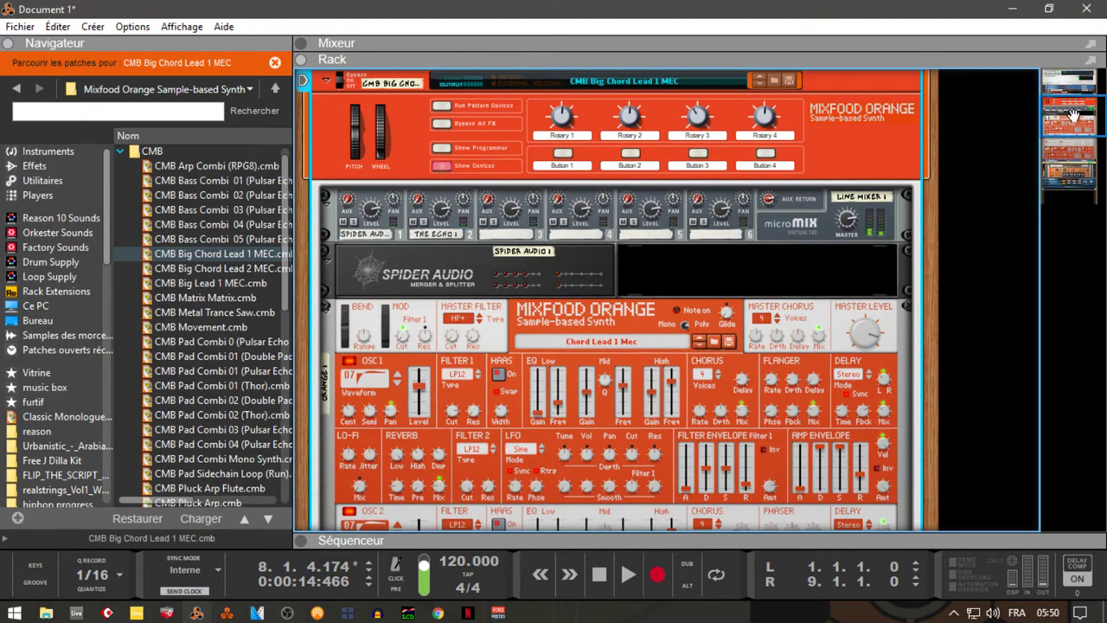
scroll(1074, 121, "down", 1)
mouse_move(1074, 121)
left_mouse_down()
mouse_move(1093, 183)
mouse_move(1082, 121)
left_mouse_up()
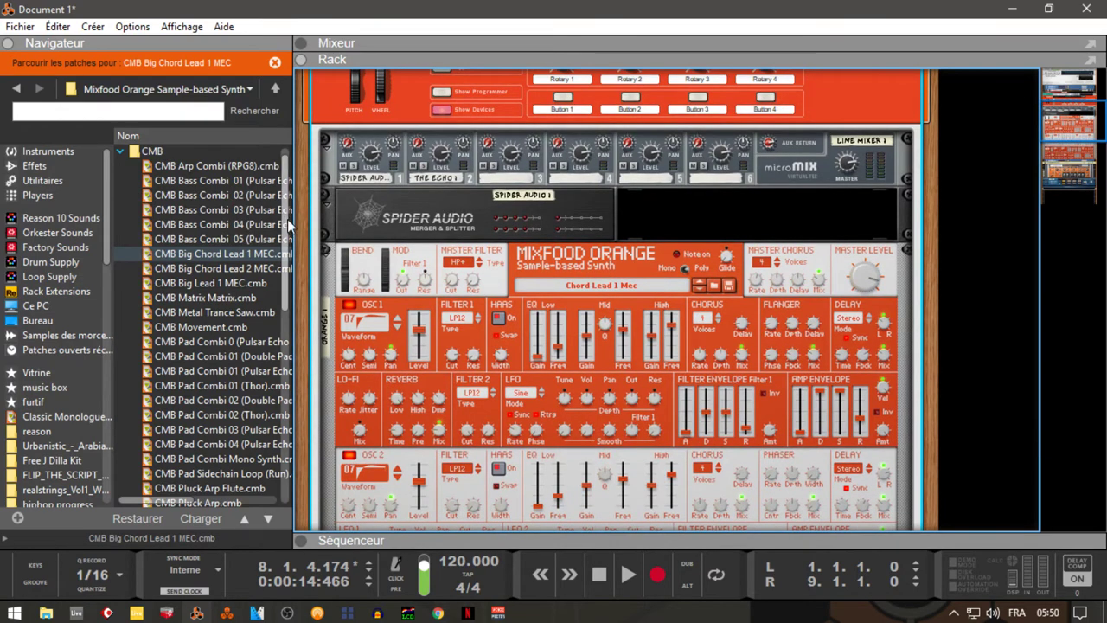
Widen the browser to show the full patch names, run the transport briefly, and return the playhead to the song start.
left_click_drag(294, 222, 350, 230)
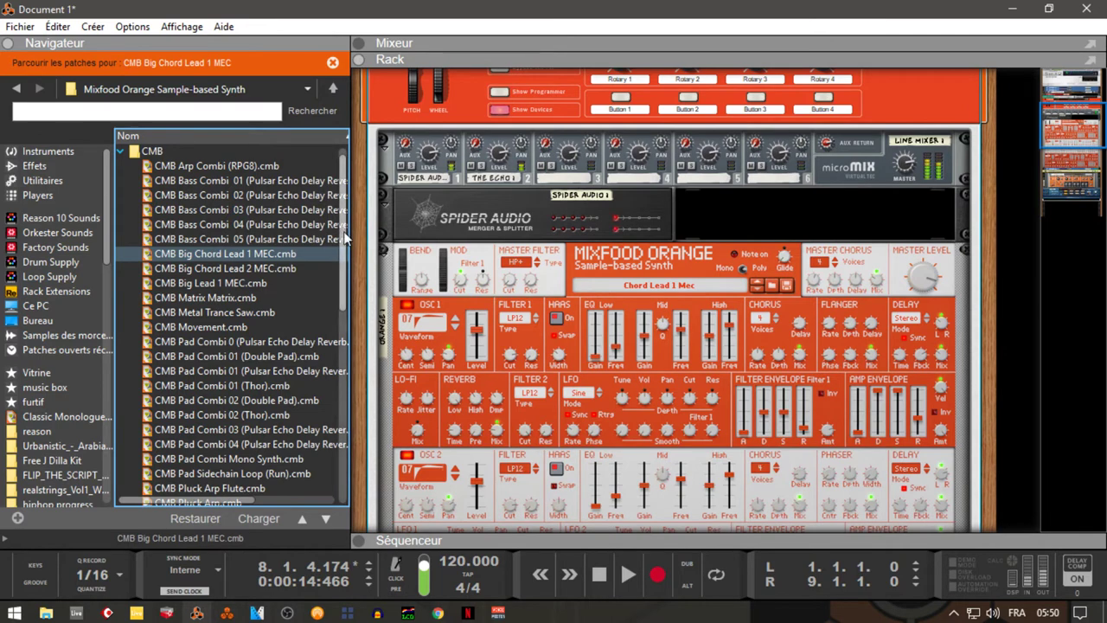
key("space")
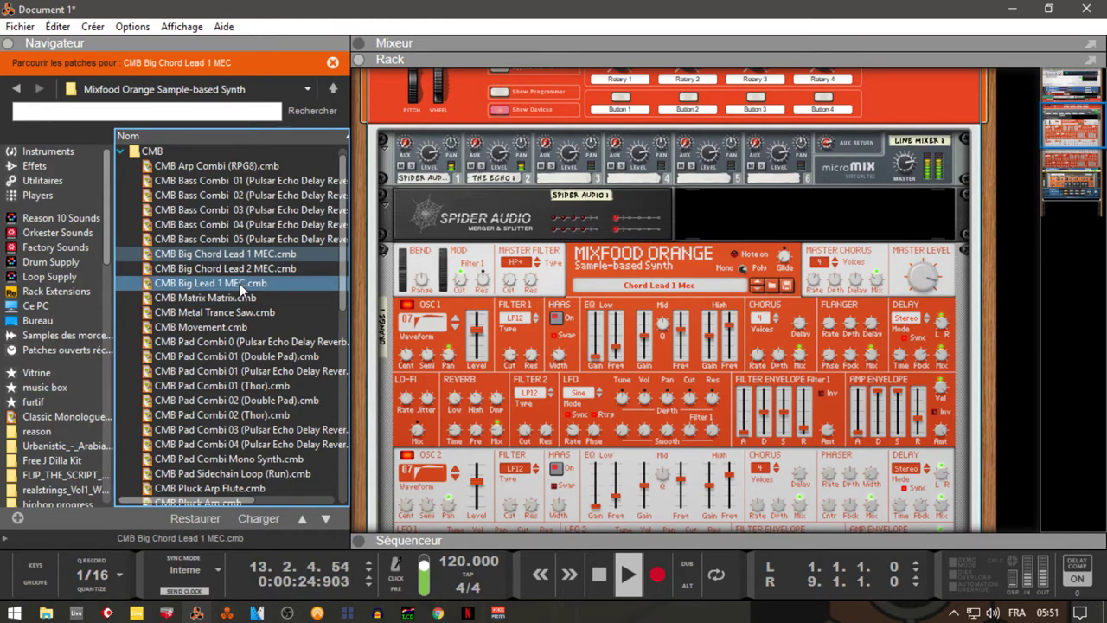
key("space")
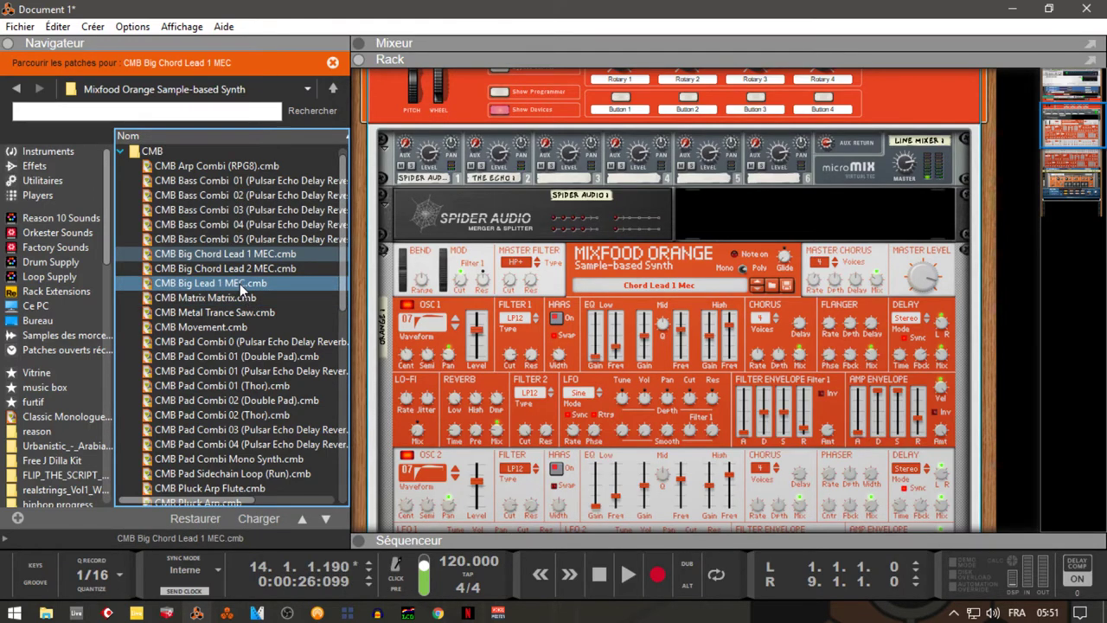
key("KP_0")
Load the CMB Pad Combi 0 (Pulsar Echo Delay Reverb) patch and inspect the devices inside its Combinator.
left_click(232, 342)
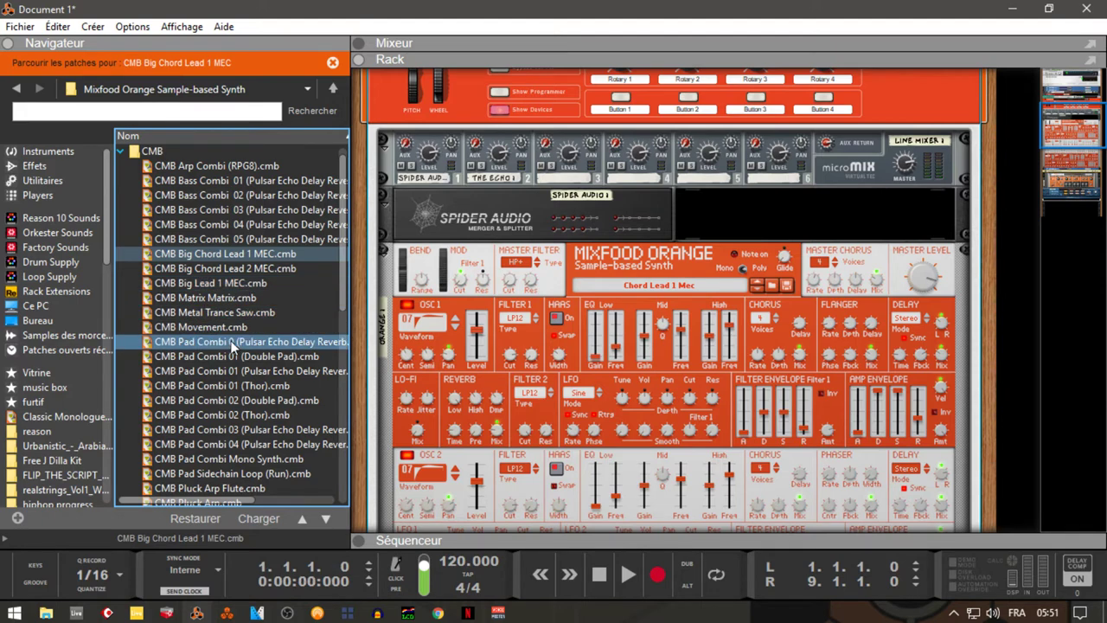
double_click(231, 343)
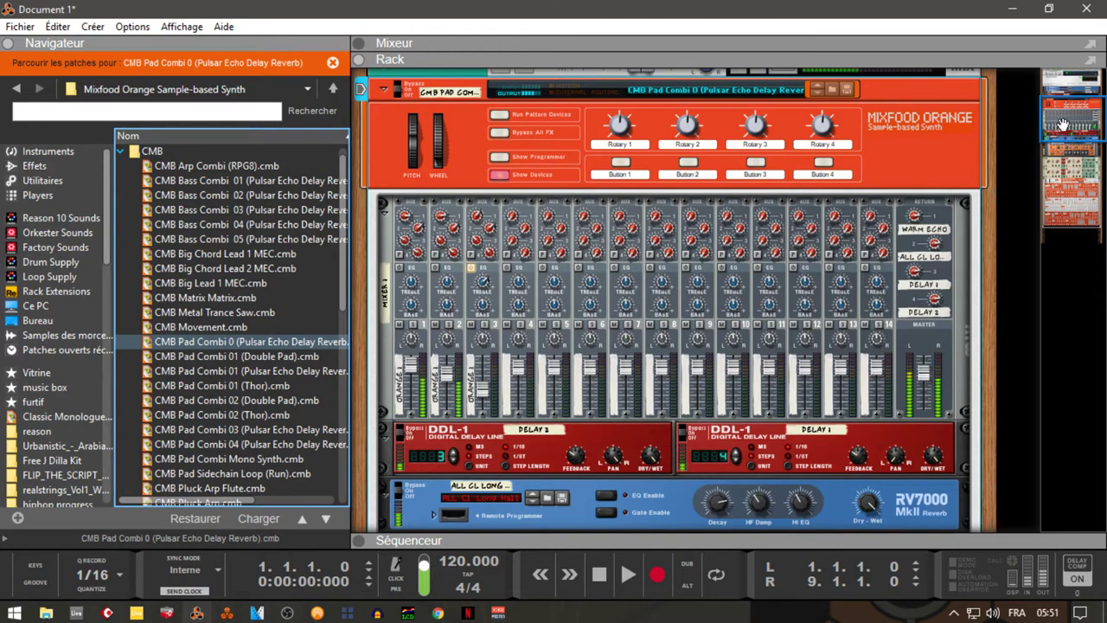
left_click_drag(1063, 125, 1071, 184)
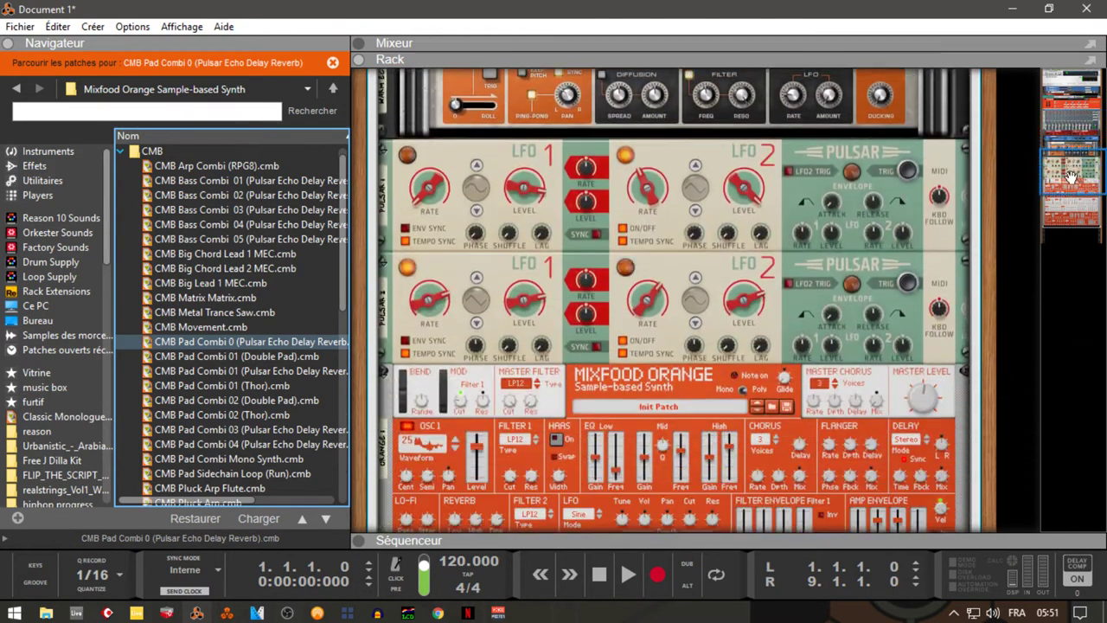
Collapse the CMB folder, expand FX, and audition the FX Crazy, FX Kick and FX Simple Hat C3 DW patches.
left_click(125, 151)
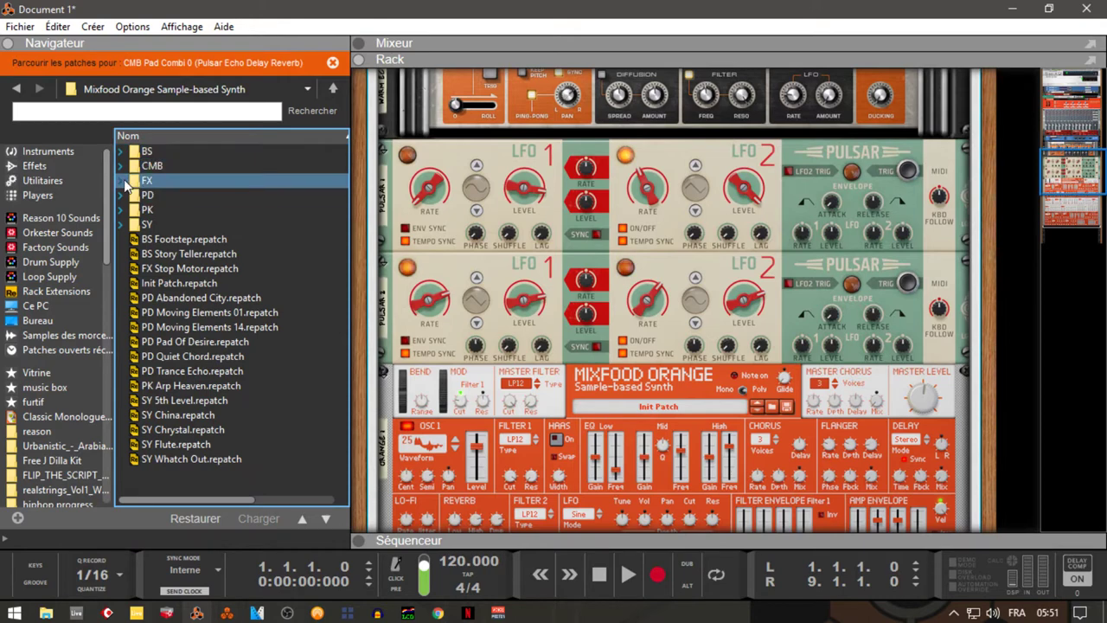
left_click(119, 179)
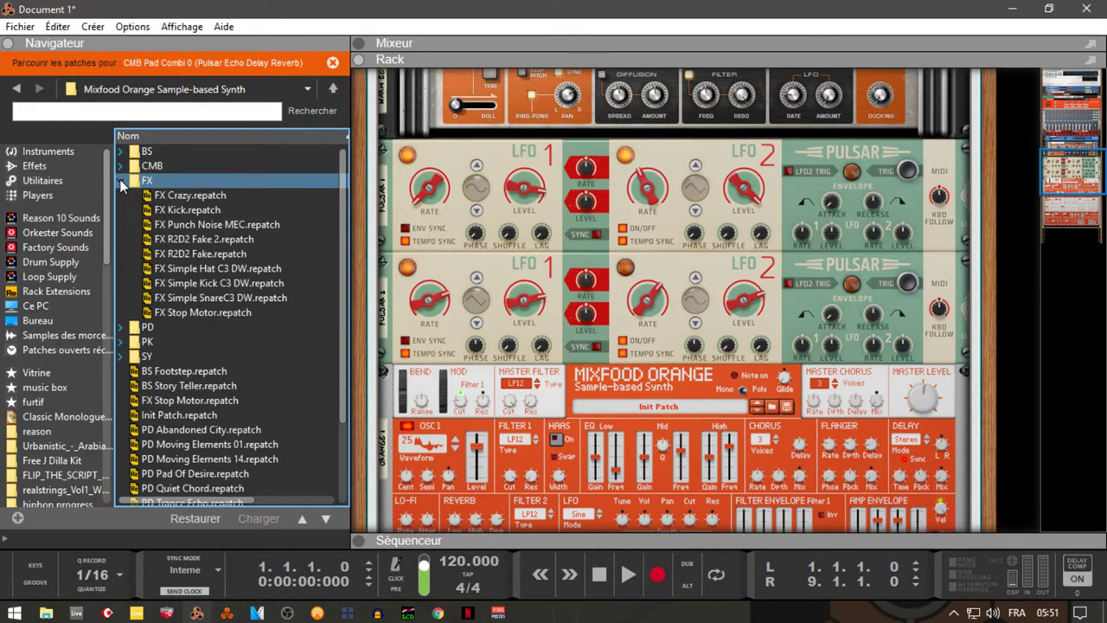
mouse_move(187, 198)
left_mouse_down()
mouse_move(436, 199)
mouse_move(209, 204)
left_mouse_up()
left_click_drag(1081, 180, 1071, 123)
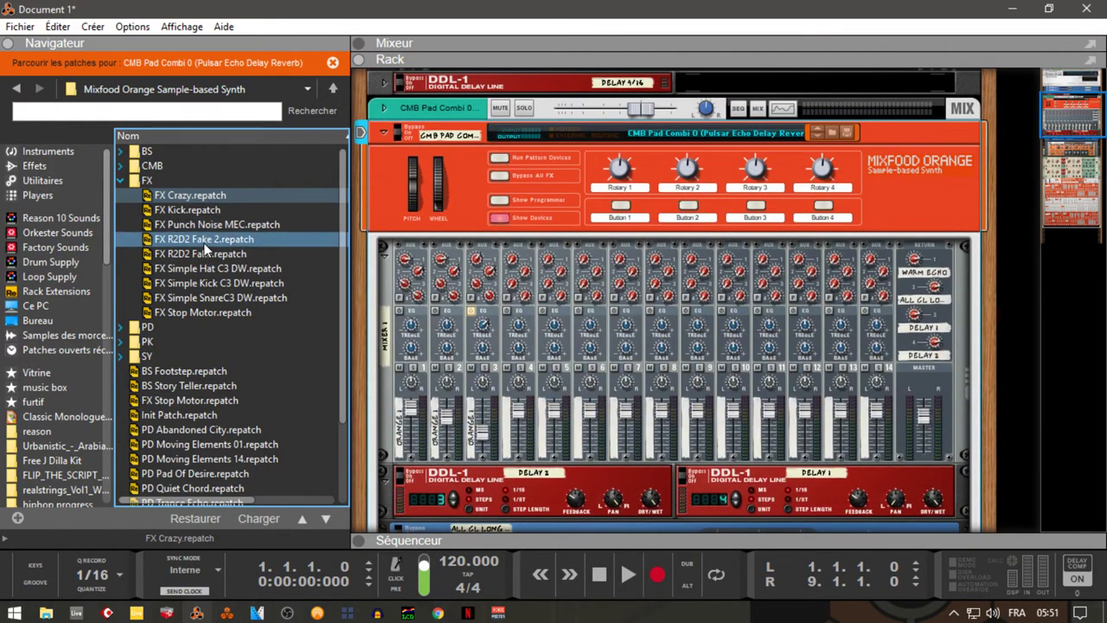
left_click_drag(207, 198, 471, 204)
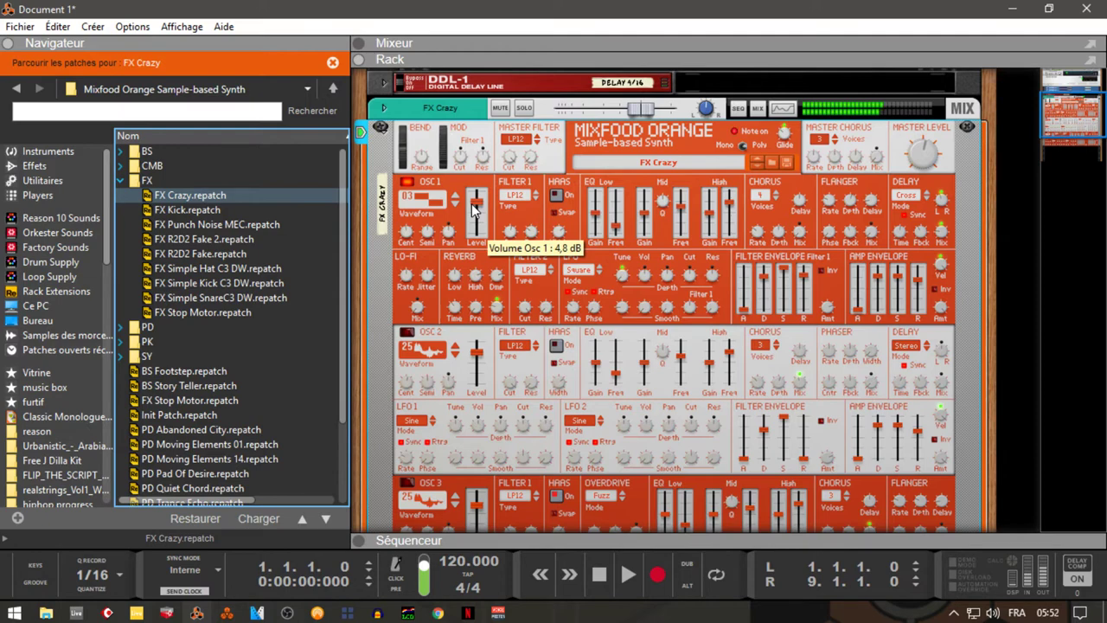
left_click(194, 215)
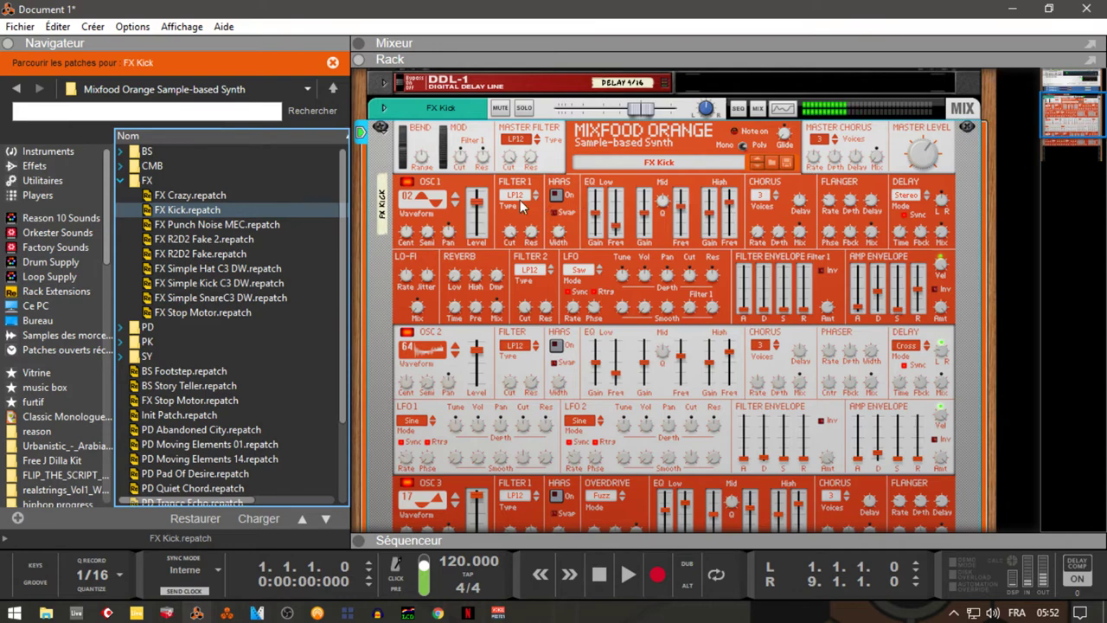
left_click(218, 274)
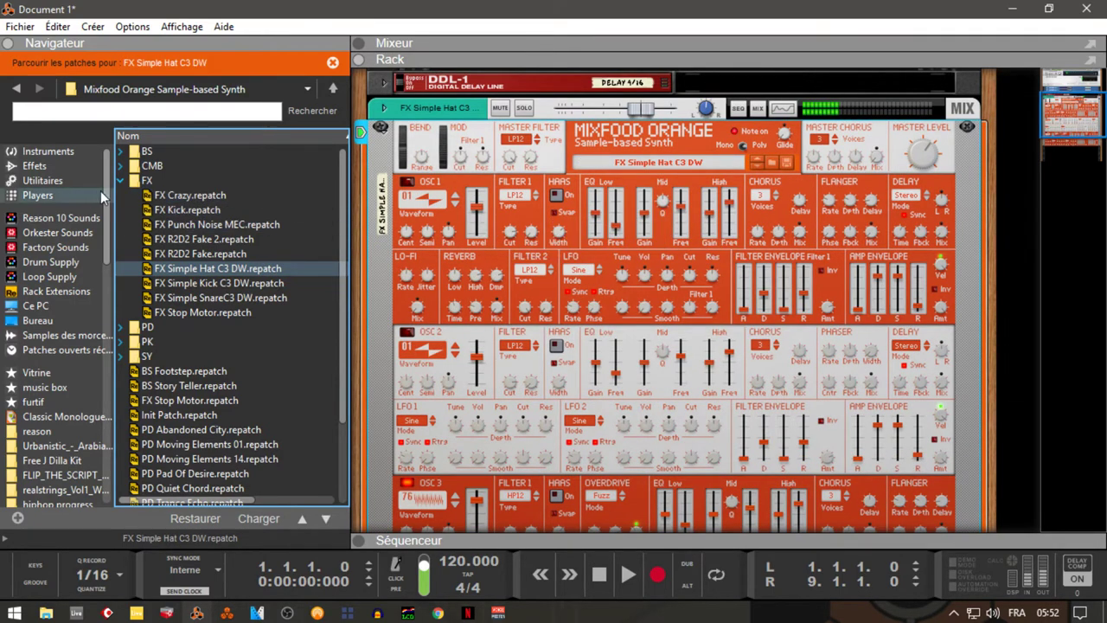
Switch from the FX folder to PD and audition the PD A Thin Line and PD Drillpad patches.
left_click(120, 181)
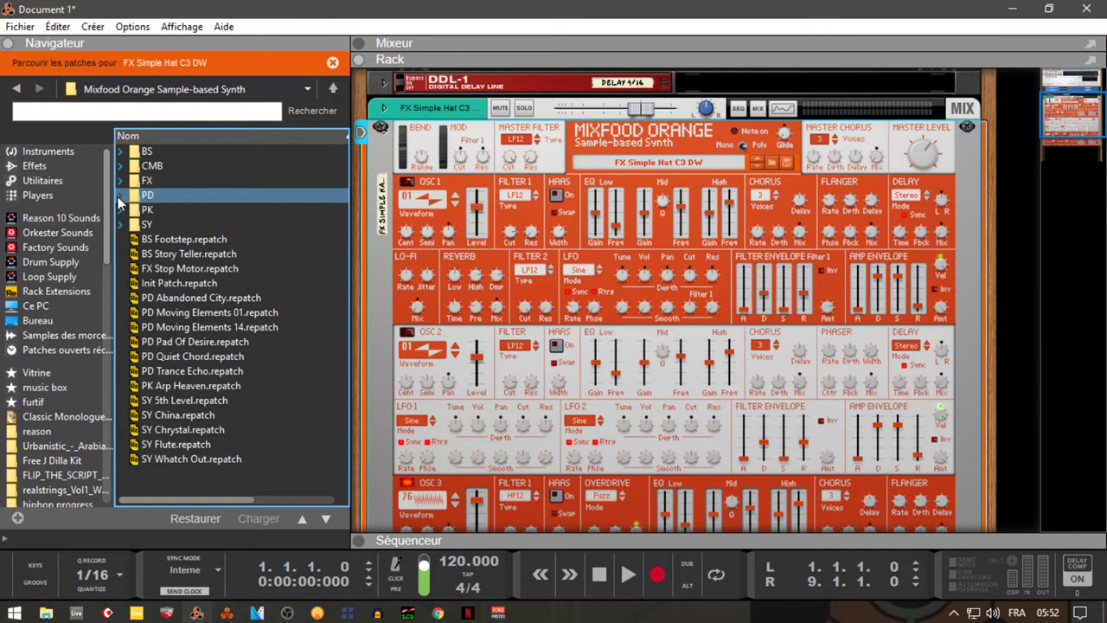
left_click(120, 196)
left_click(219, 171)
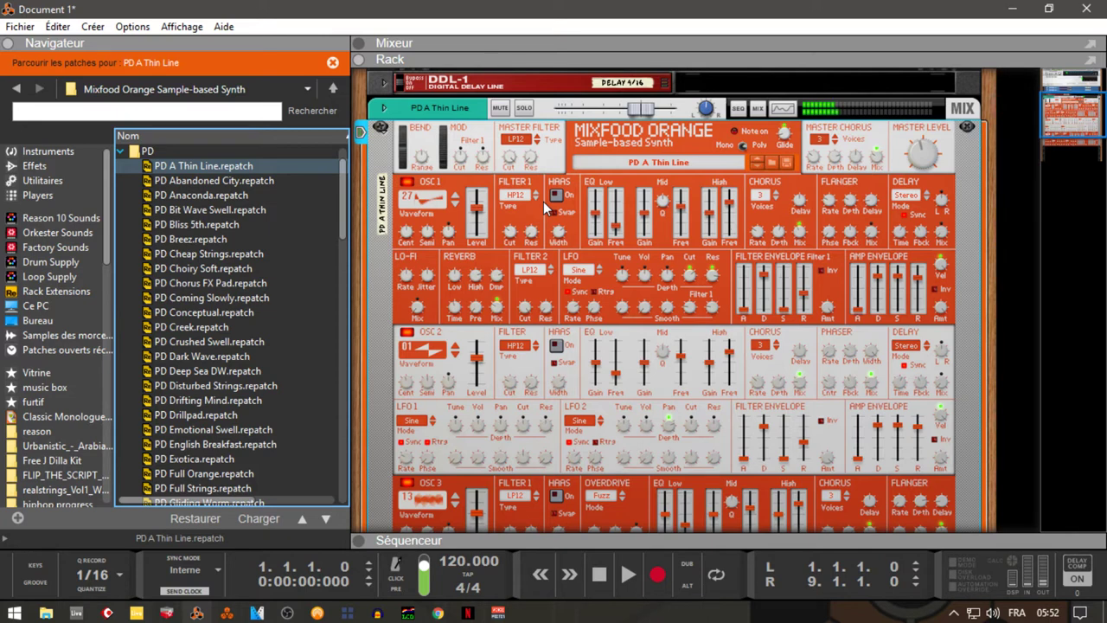
left_click(333, 195)
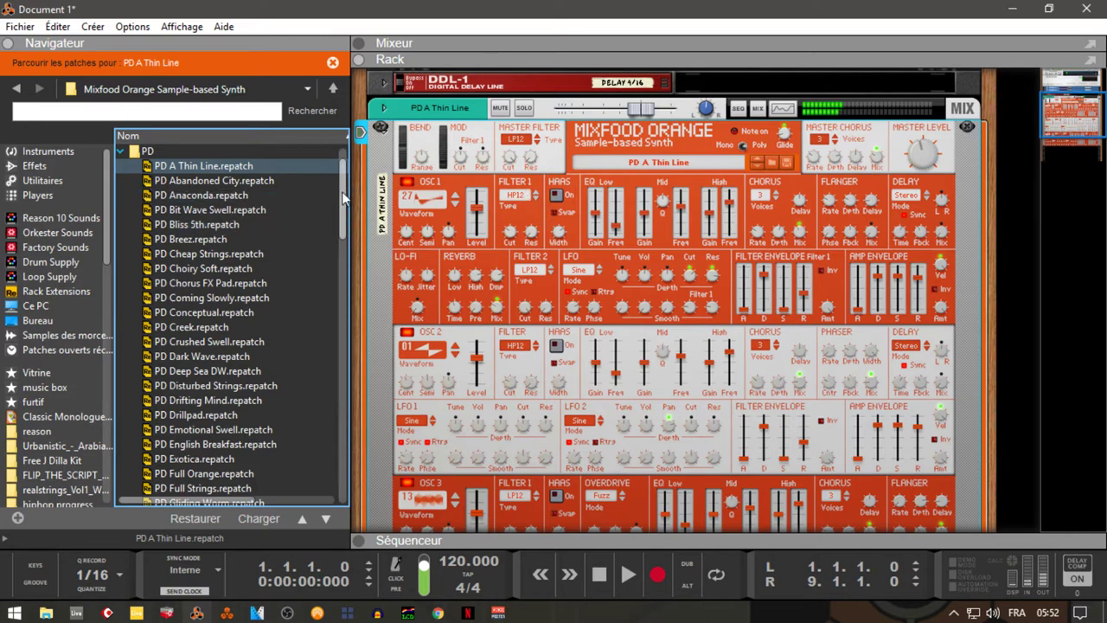
scroll(342, 197, "down", 4)
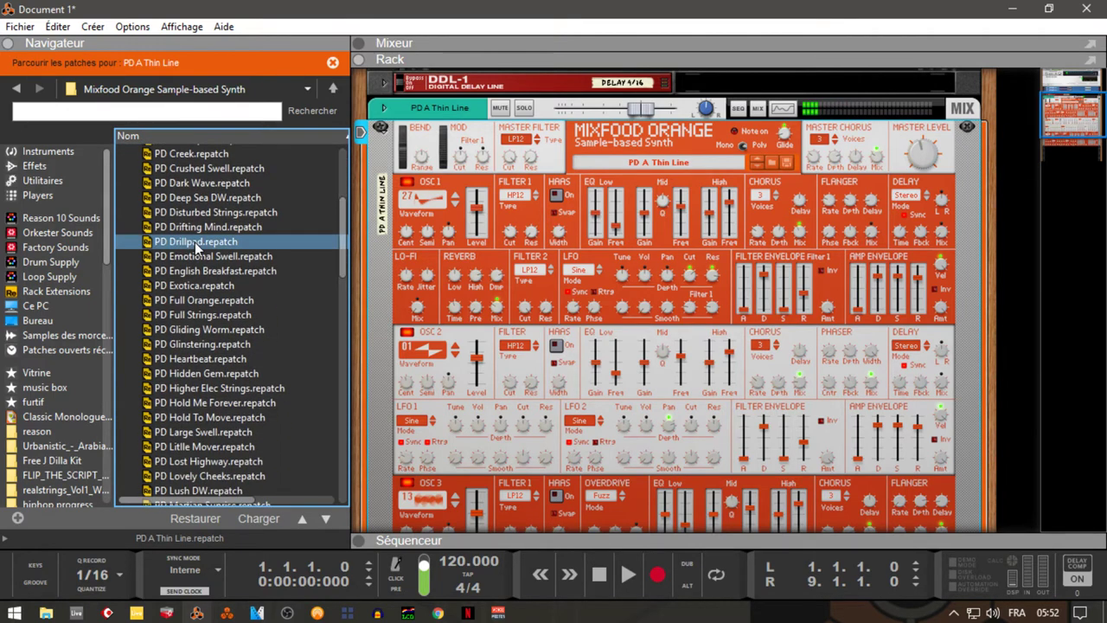
double_click(195, 242)
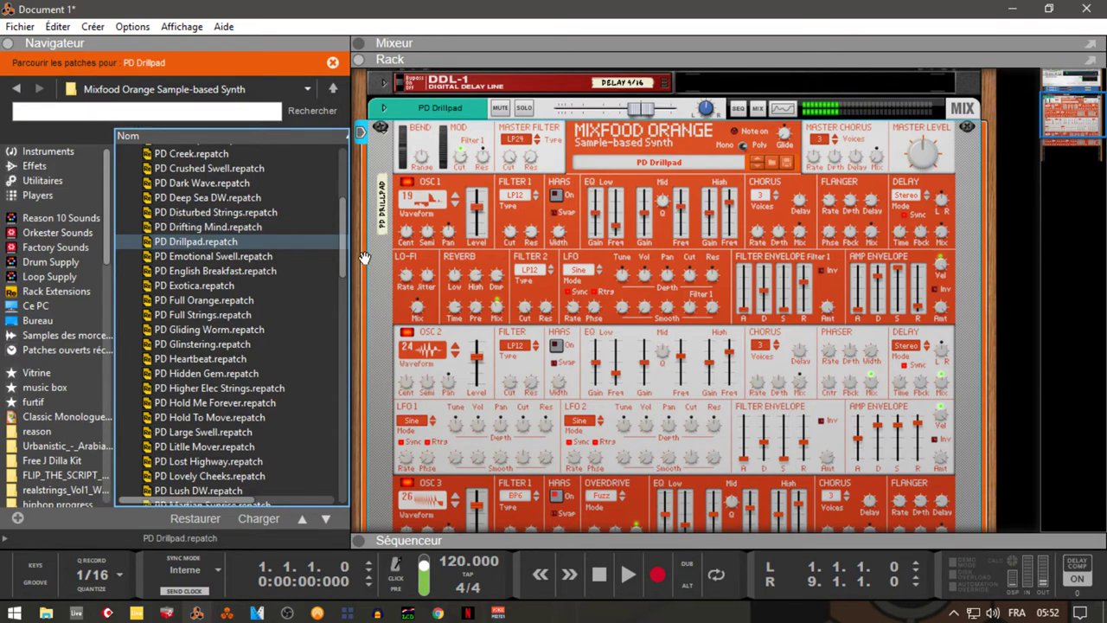
Replace the Mixfood Orange in the rack with the Mixfood WT4 Wavetable Synthesizer from the Studio Corbach instruments.
scroll(332, 178, "up", 5)
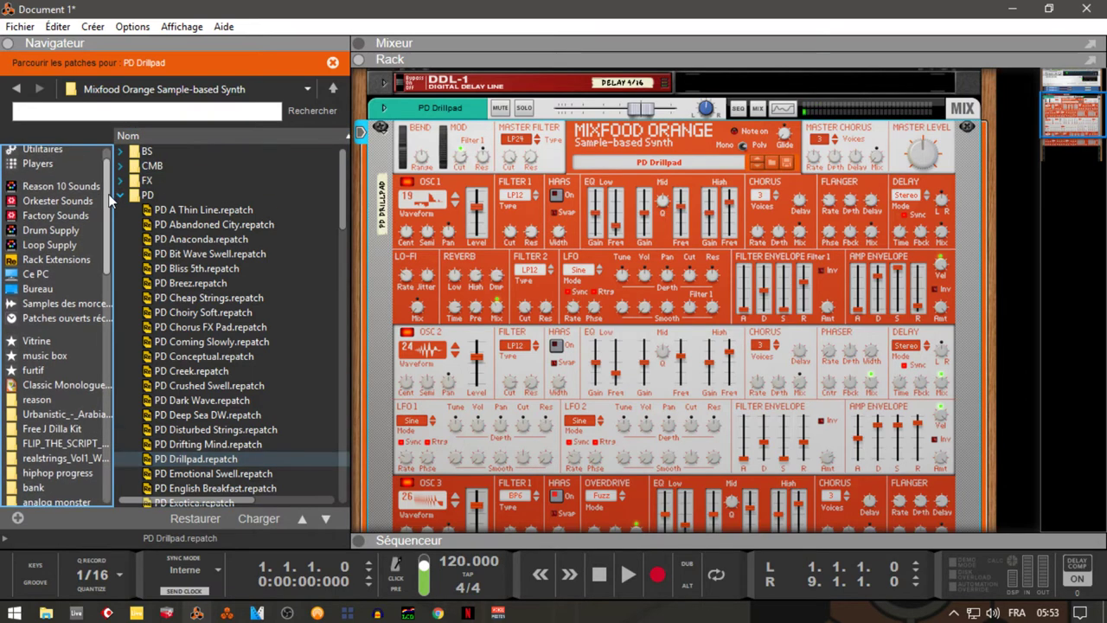
left_click(87, 152)
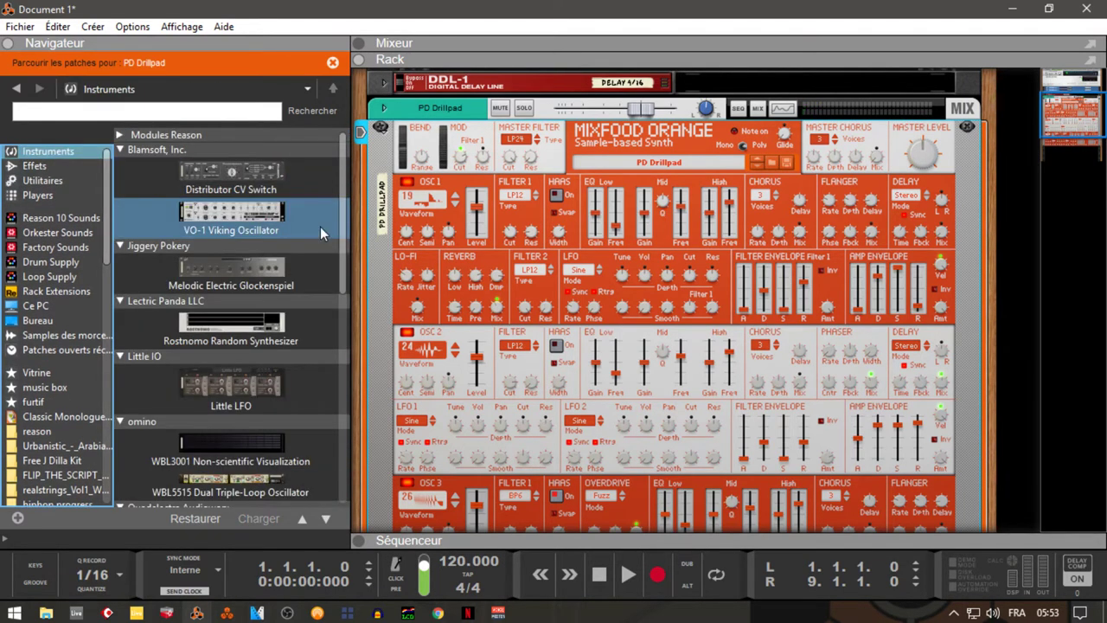
left_click_drag(344, 211, 365, 399)
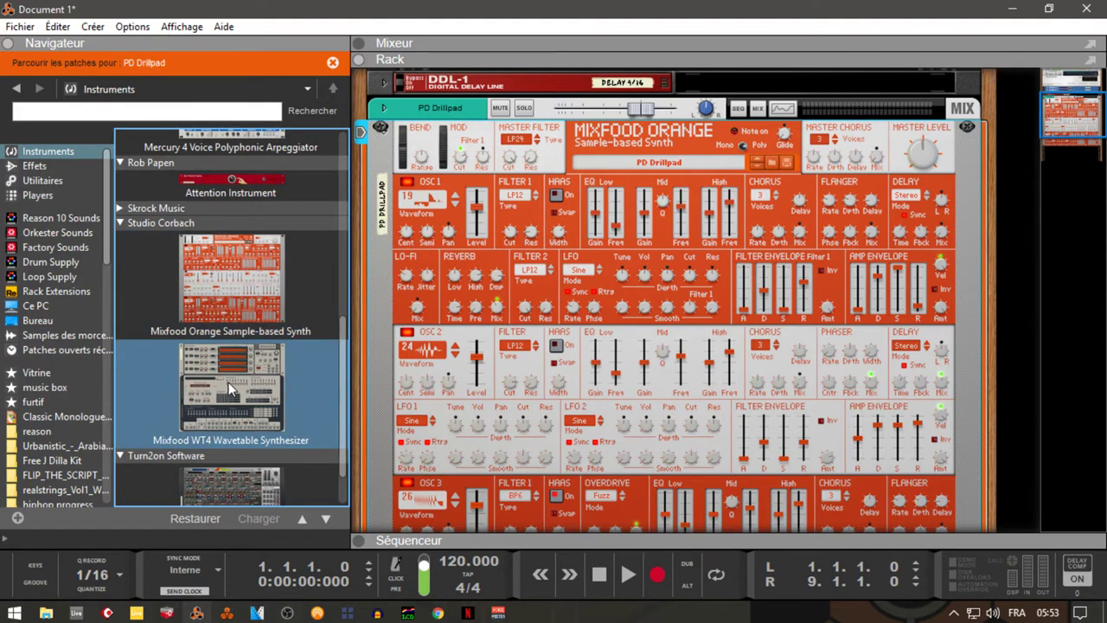
mouse_move(229, 389)
left_mouse_down()
mouse_move(542, 309)
mouse_move(603, 254)
left_mouse_up()
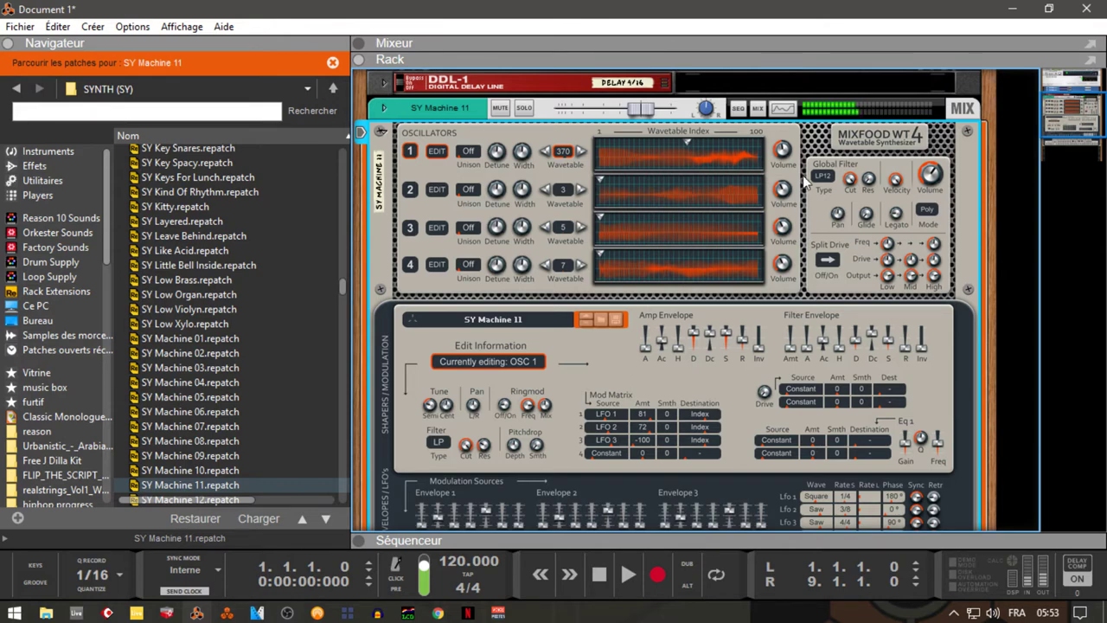
Audition the SY Basics 04 and SY Beauty Strings patches on the Mixfood WT4.
left_click_drag(343, 291, 344, 152)
left_click_drag(195, 256, 556, 214)
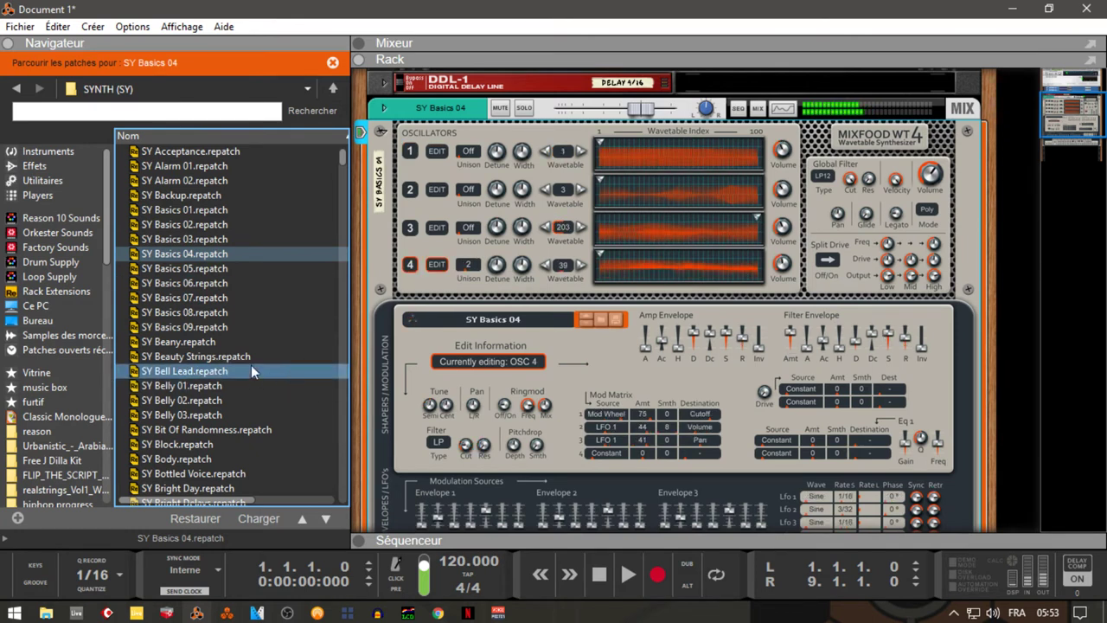
left_click_drag(216, 356, 695, 215)
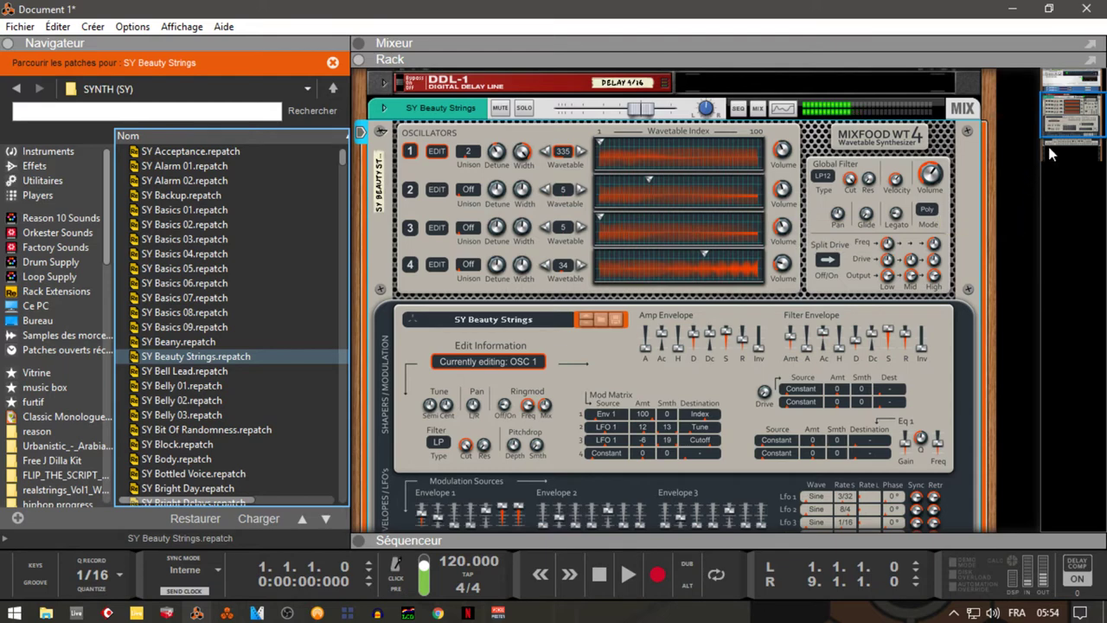
Examine the Mixfood WT4's modulation and effects sections, view its rear audio outputs, and return to the front of the rack.
left_click_drag(1050, 119, 1054, 130)
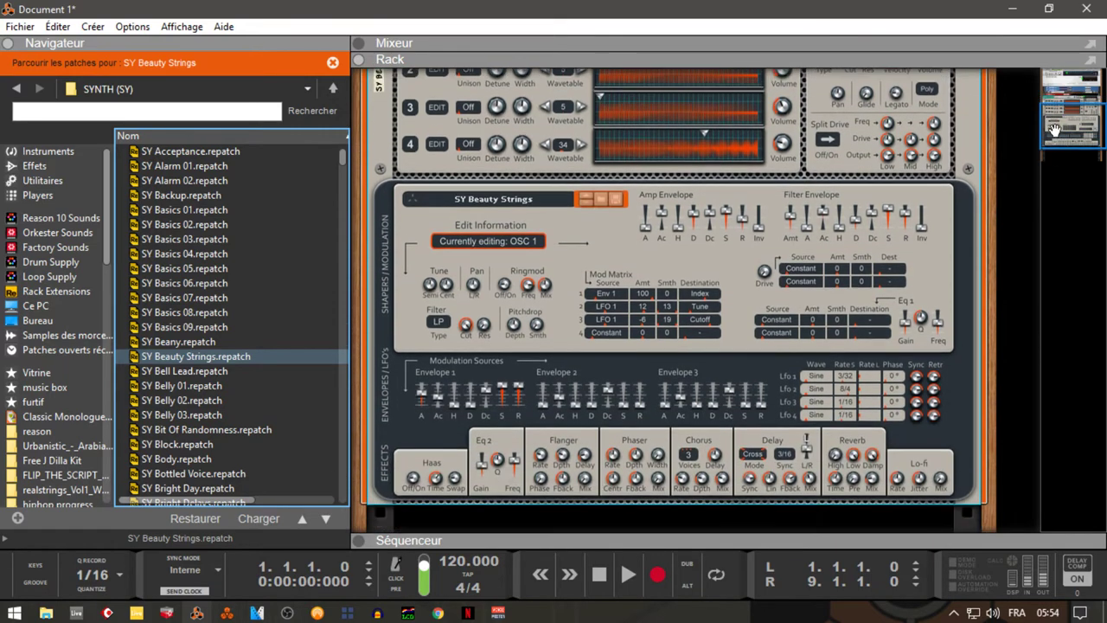
key("Tab")
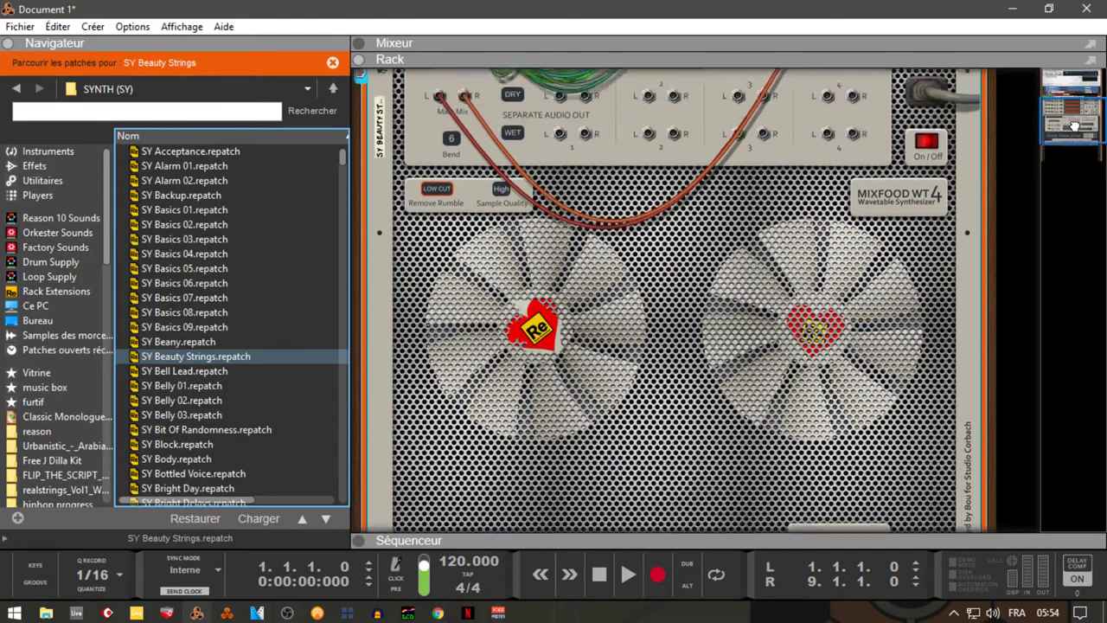
left_click_drag(1074, 126, 1074, 120)
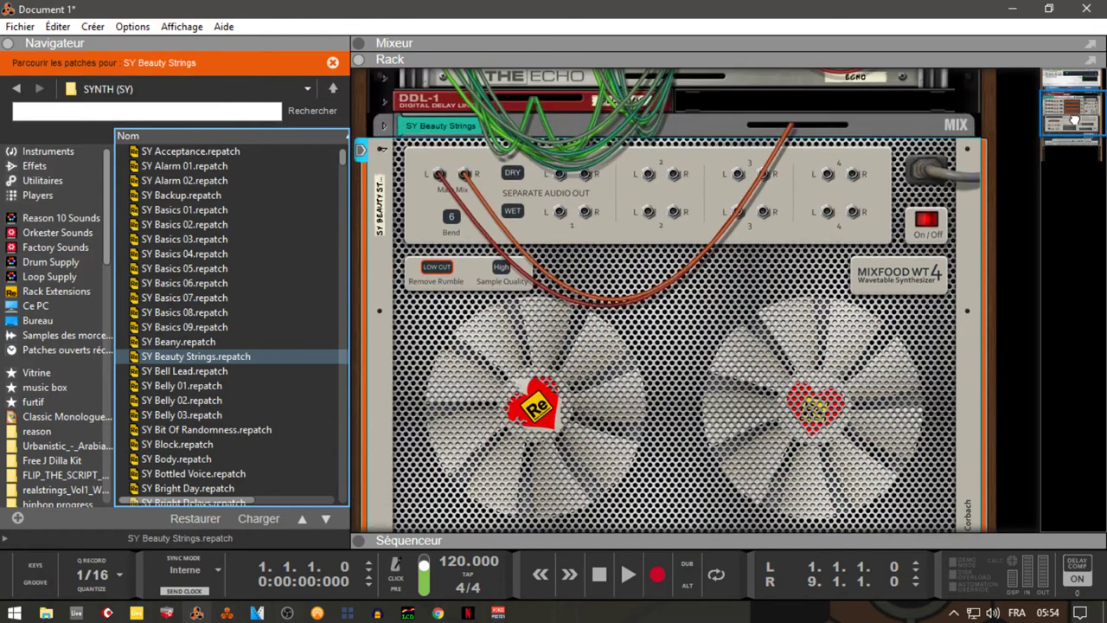
key("Tab")
key("Tab")
left_click_drag(1075, 122, 1075, 118)
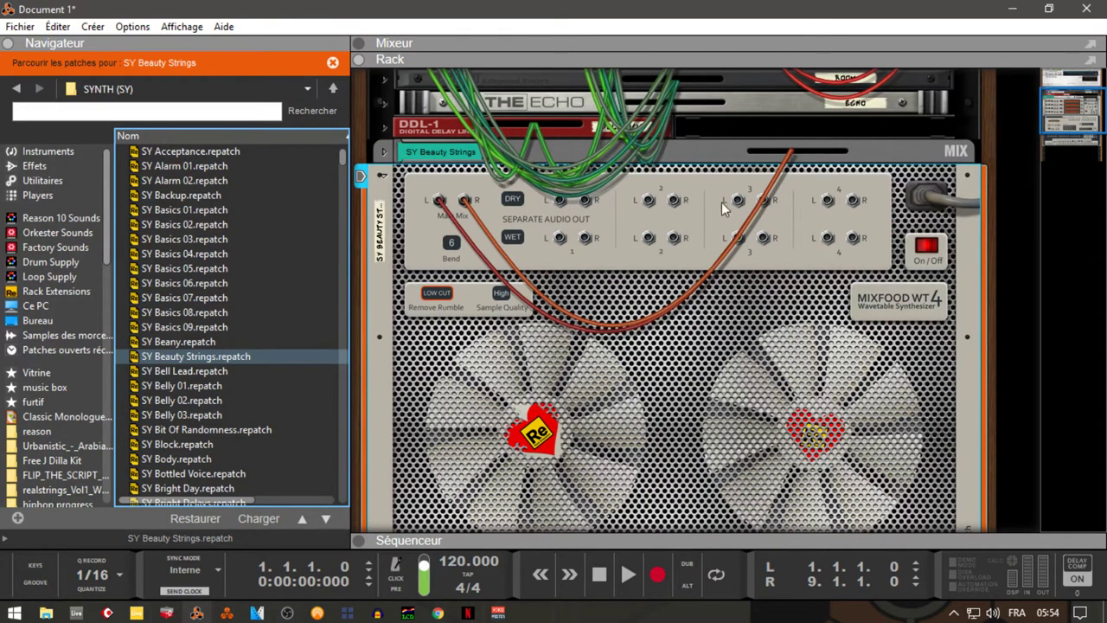
key("Tab")
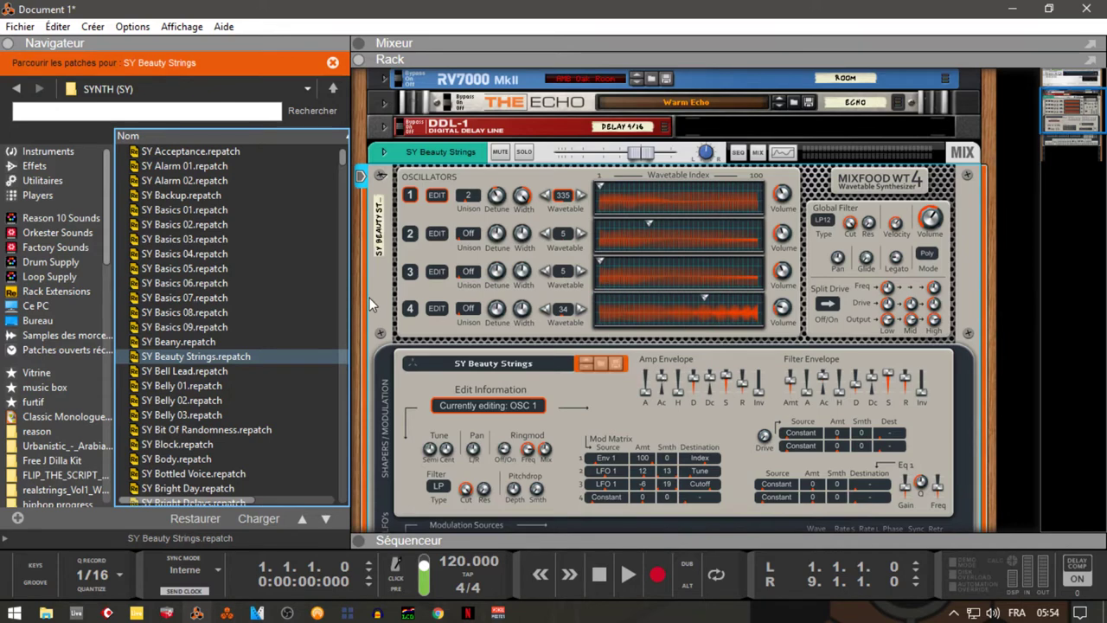
Swap the Mixfood WT4 for the Mixfood Orange Sample-based Synth from the instruments list.
left_click(59, 149)
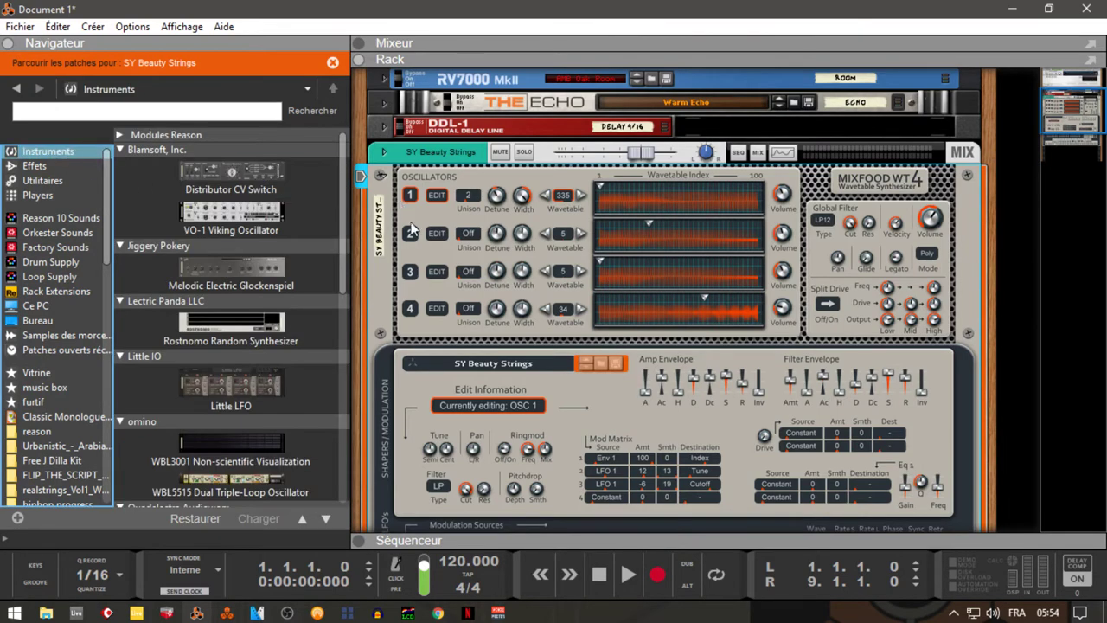
left_click_drag(344, 170, 359, 308)
left_click_drag(273, 380, 532, 316)
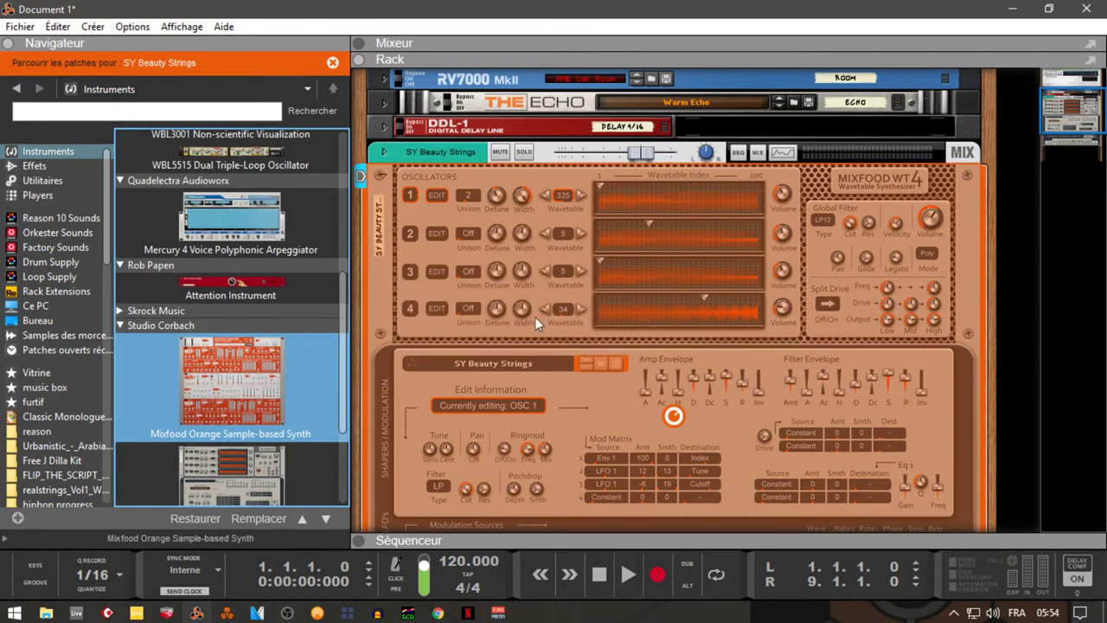
Examine the inputs and audio outputs on the Mixfood Orange's rear panel, and return to its front panel.
key("Tab")
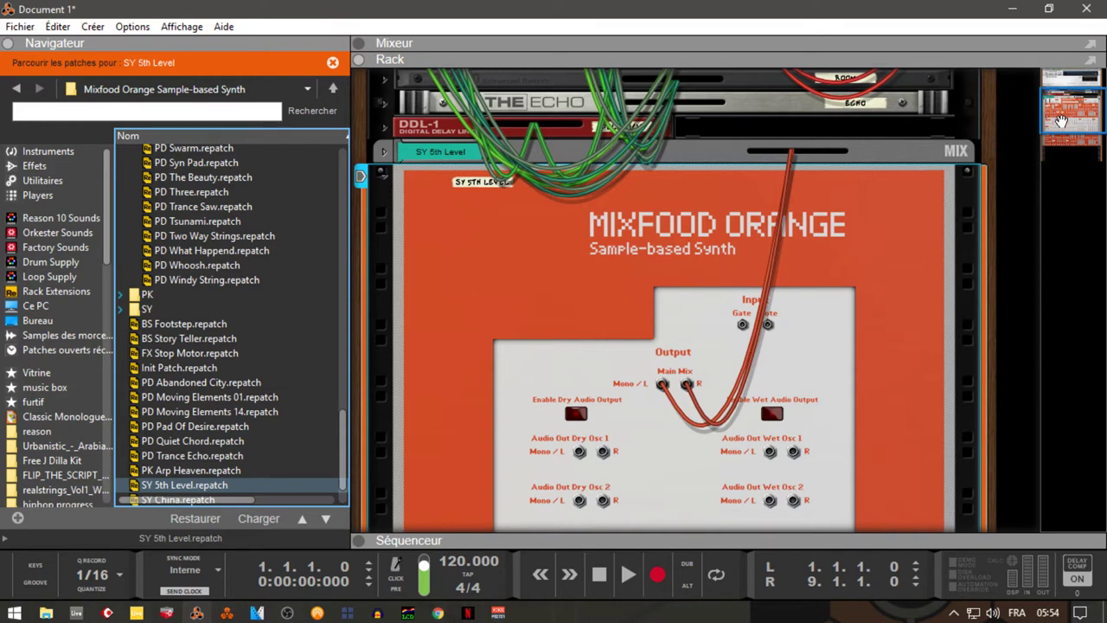
left_click(1066, 128)
left_click_drag(1067, 128, 1068, 133)
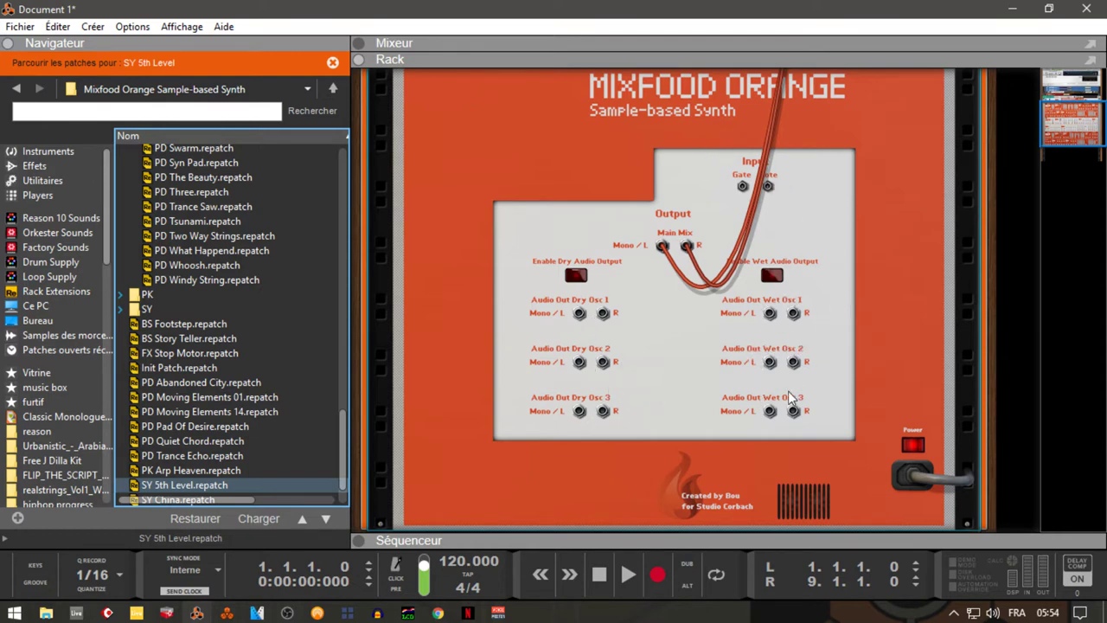
key("Tab")
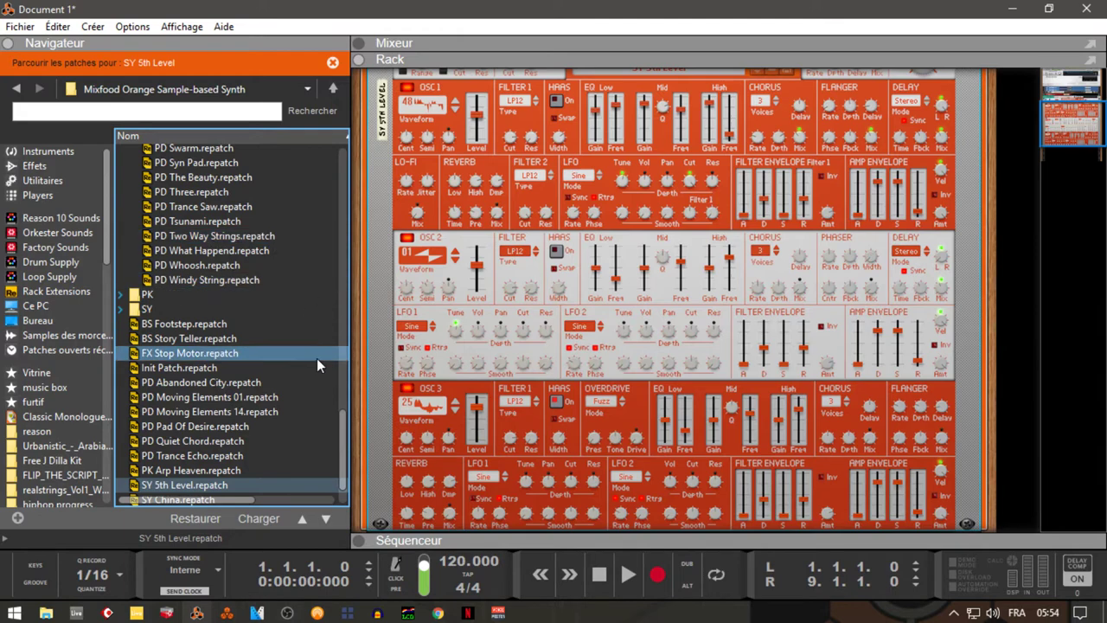
Bring the Mixfood WT4 Wavetable Synthesizer back into the rack in place of the Mixfood Orange.
left_click(54, 151)
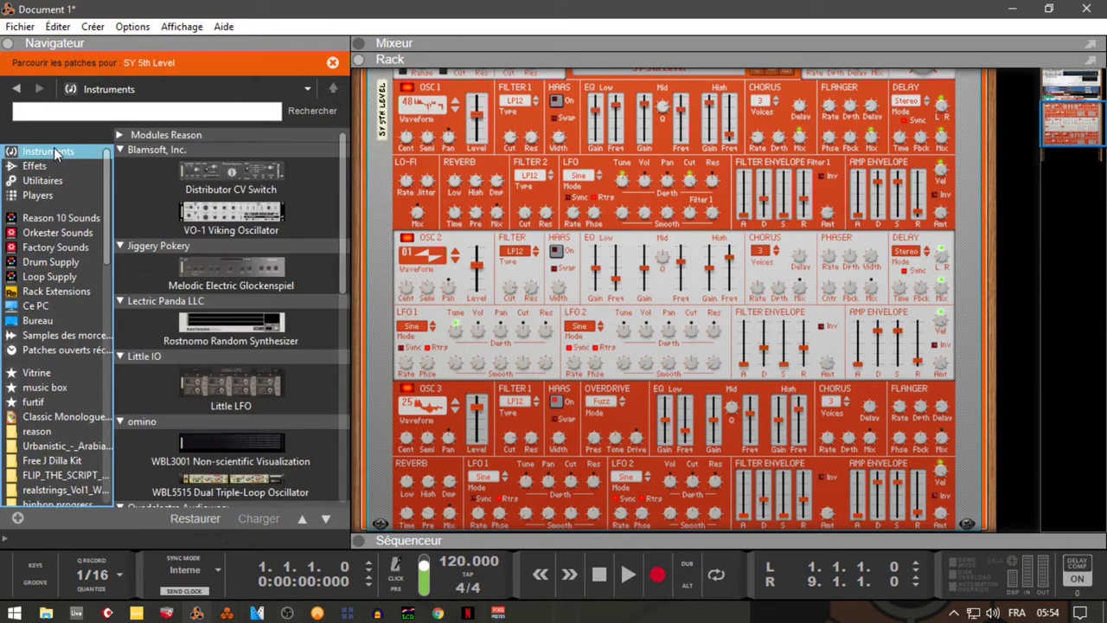
left_click_drag(341, 273, 319, 427)
left_click_drag(266, 357, 673, 277)
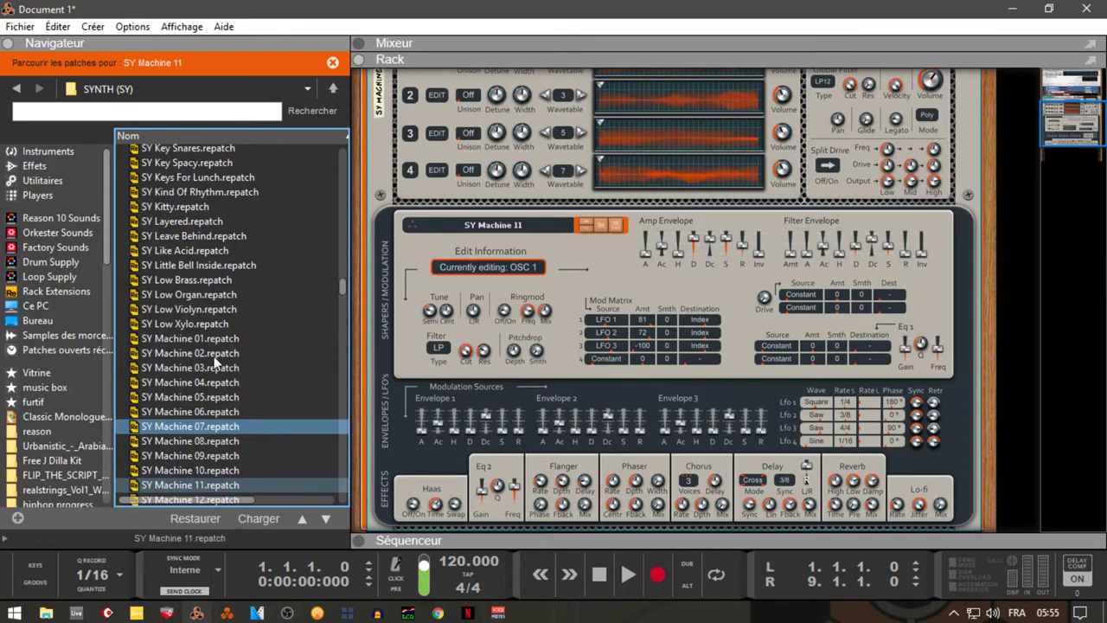
Audition the SY Machine 02 patch on the Mixfood WT4 and load SY Randomness 02 from the SYNTH (SY) folder.
left_click(161, 354)
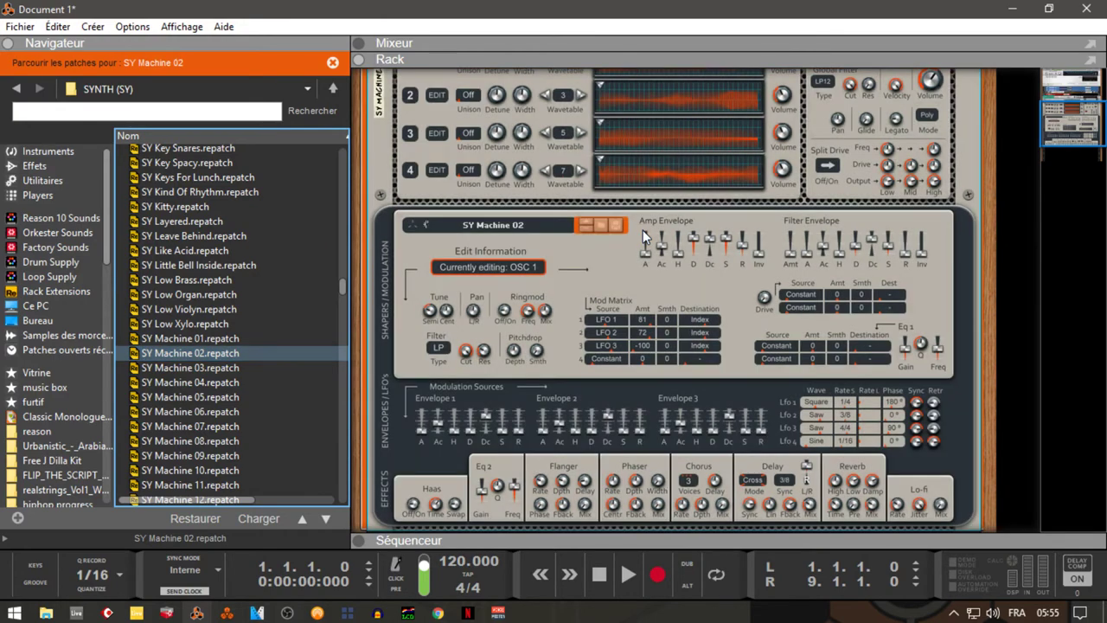
mouse_move(642, 230)
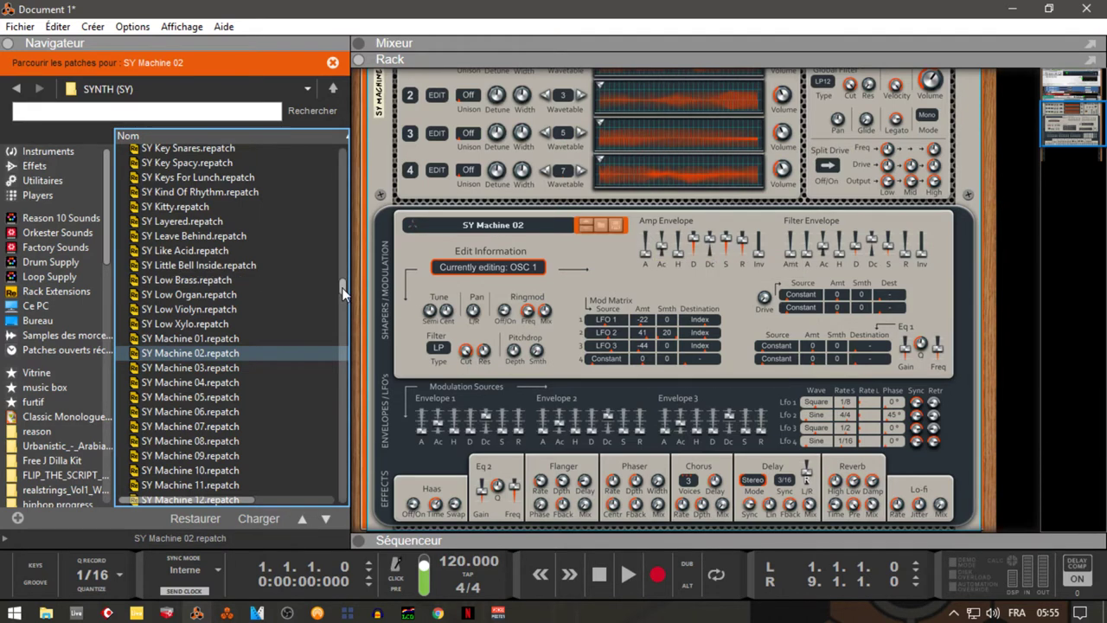
left_click_drag(341, 286, 328, 424)
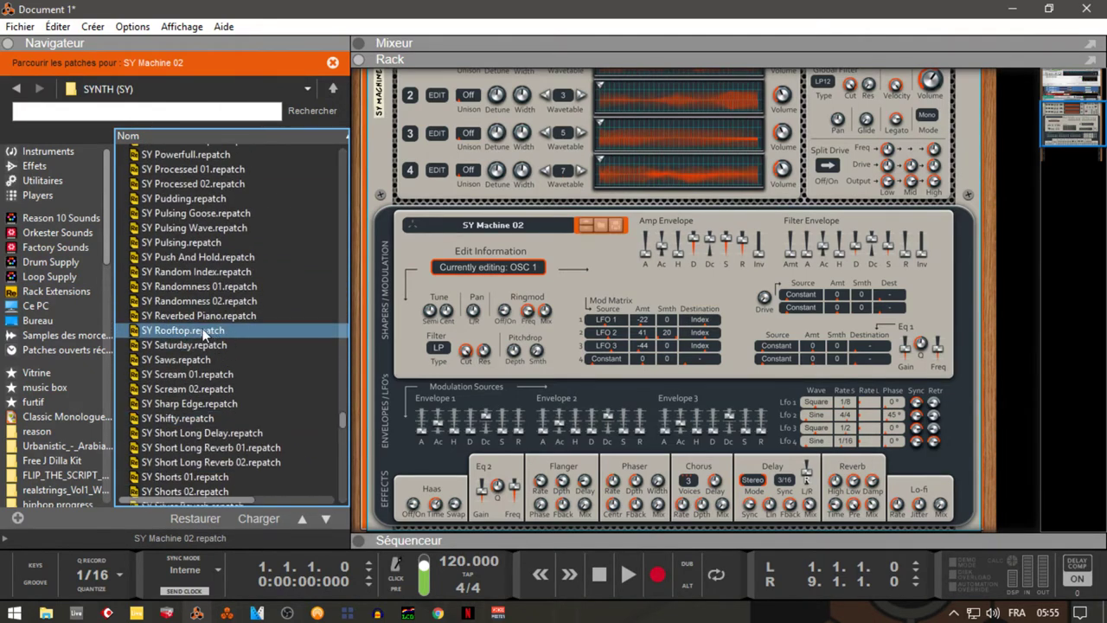
left_click_drag(207, 303, 537, 301)
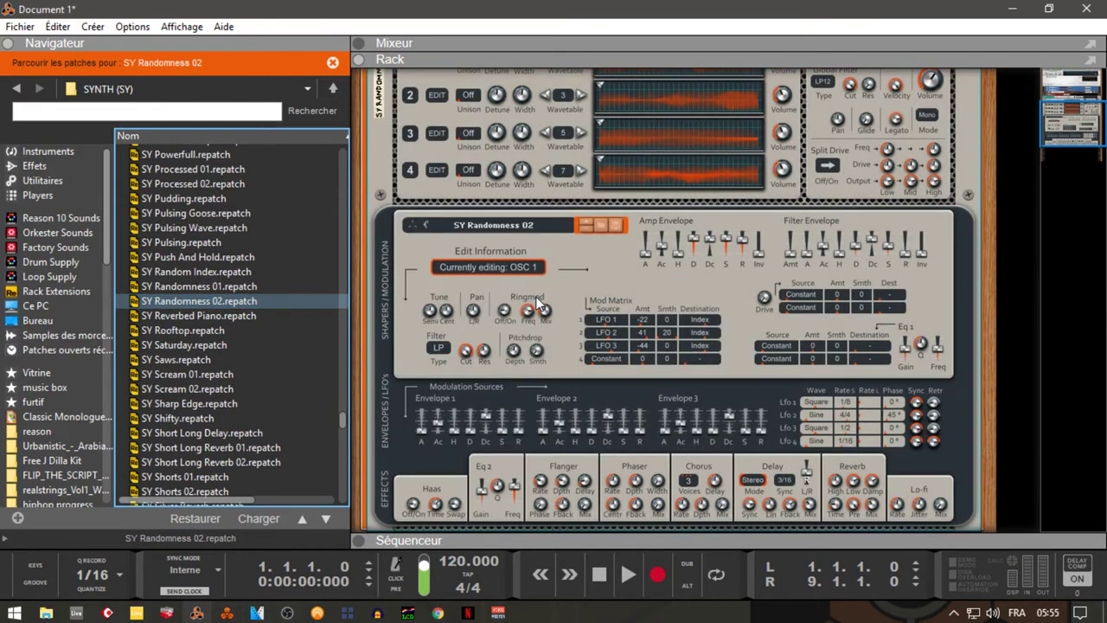